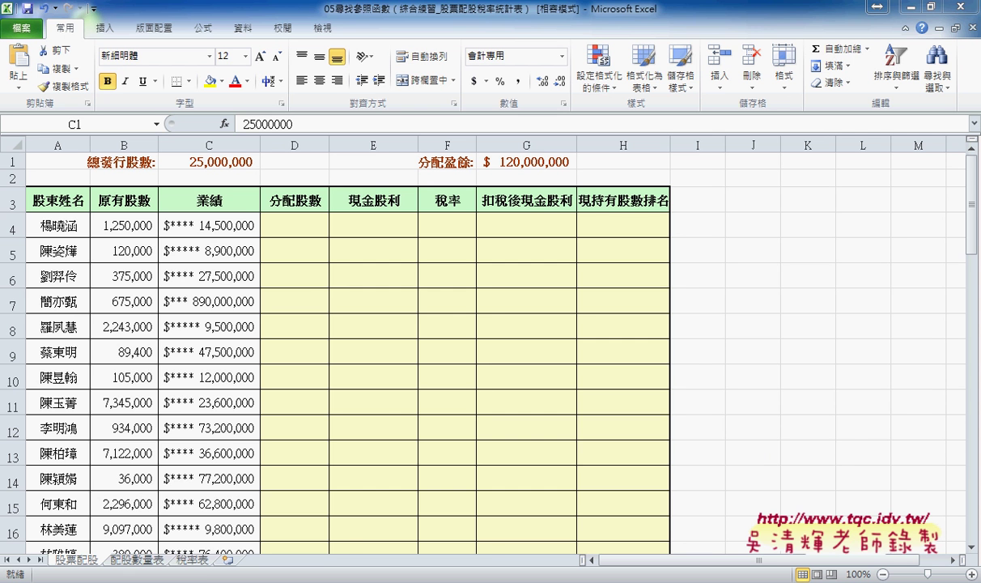
Delete all eight defined names from the stock dividend workbook in Name Manager
{"action": "left_click", "coordinate": [259, 512]}
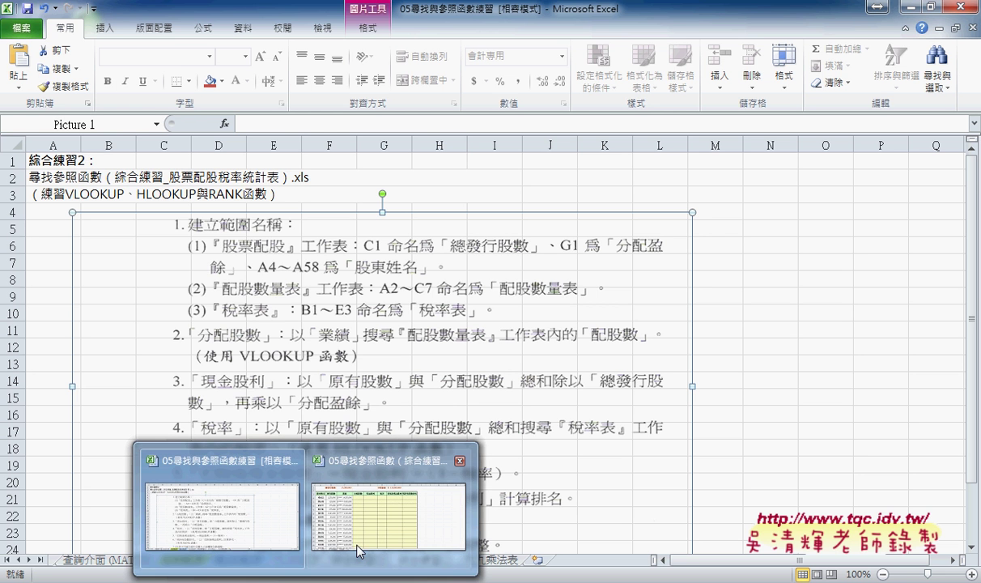
{"action": "left_click", "coordinate": [360, 536]}
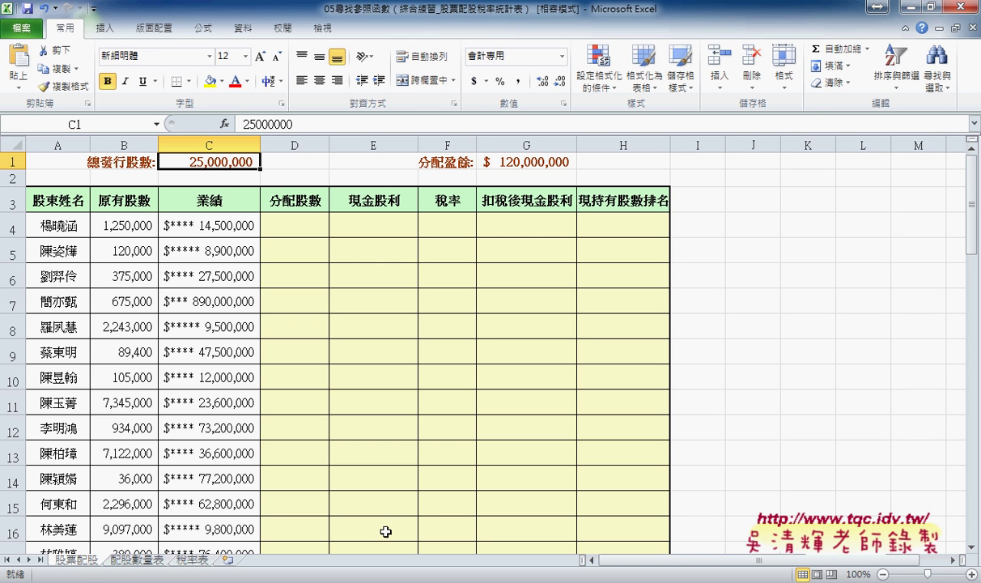
{"action": "left_click", "coordinate": [202, 28]}
{"action": "left_click", "coordinate": [403, 73]}
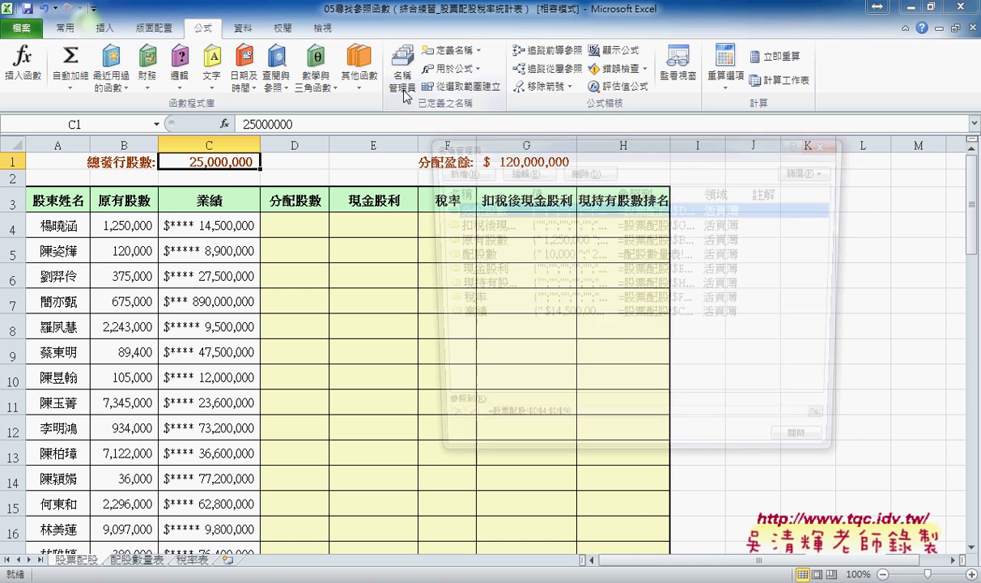
{"action": "left_click_drag", "start_coordinate": [468, 352], "coordinate": [528, 220]}
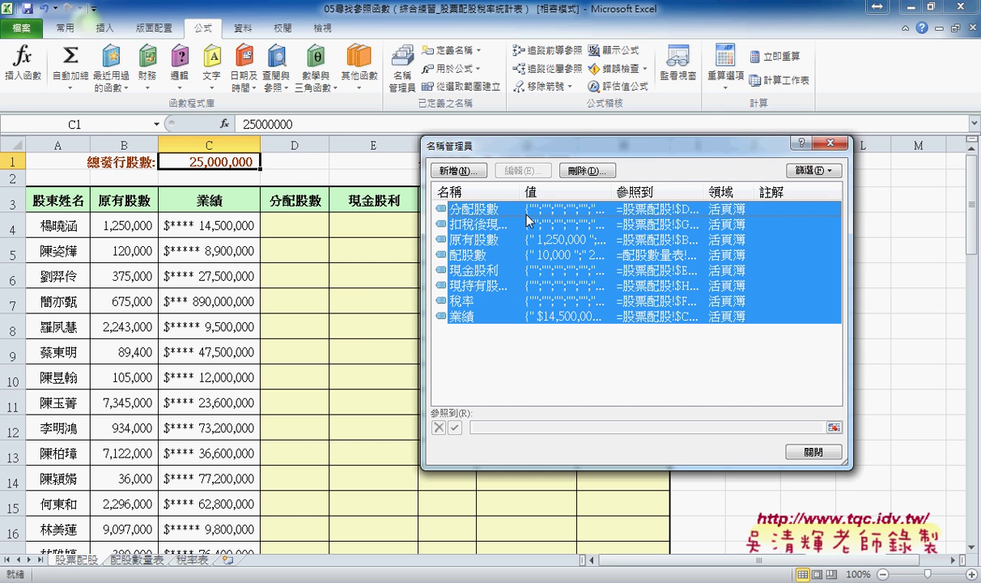
{"action": "key", "text": "Delete"}
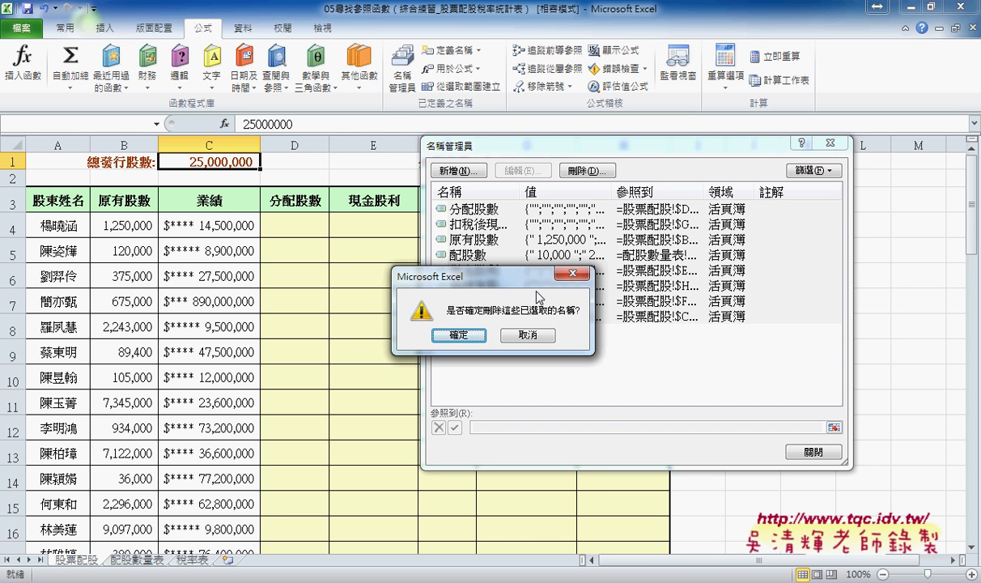
{"action": "left_click", "coordinate": [467, 337]}
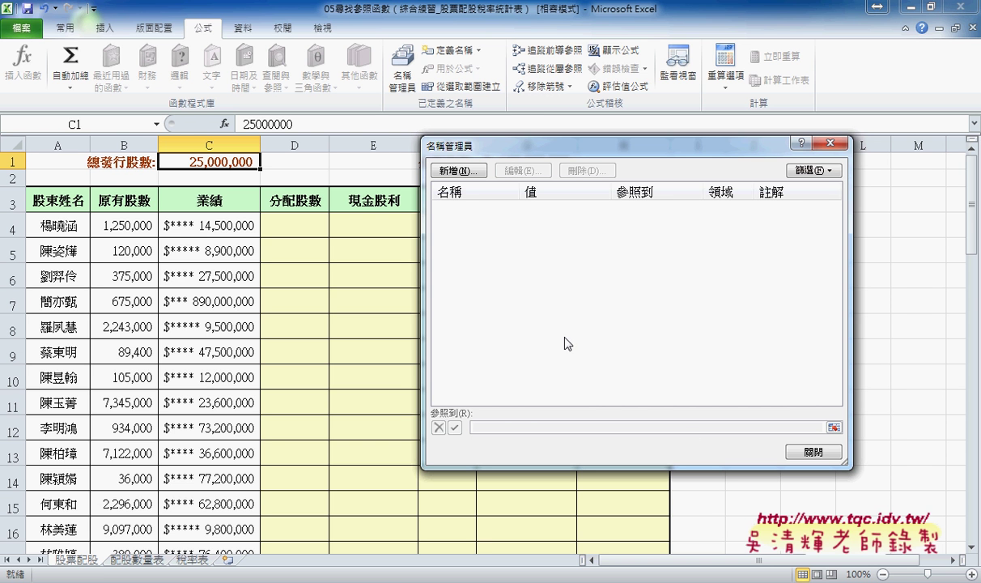
{"action": "left_click", "coordinate": [814, 450]}
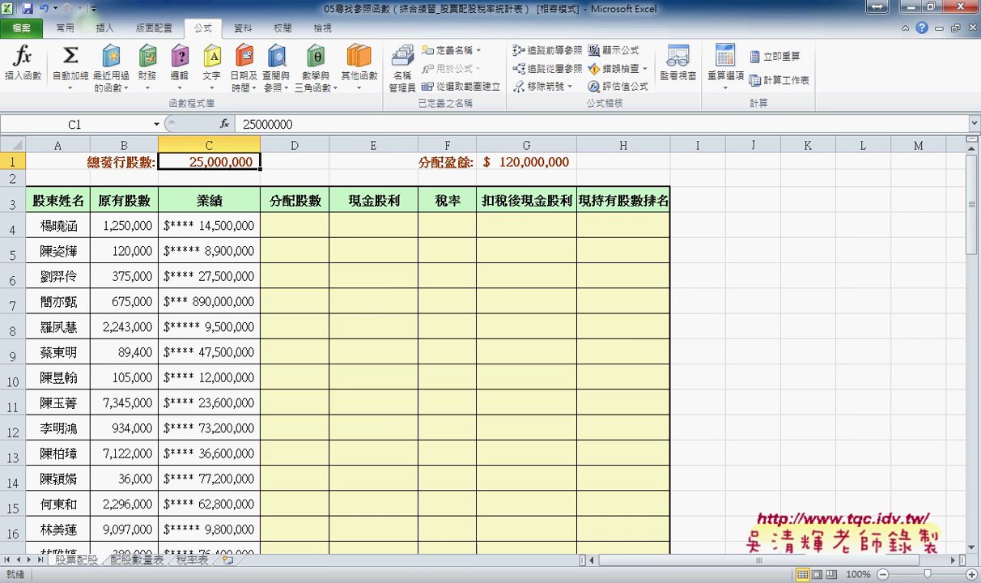
Review the instructions naming C1 總發行股數, G1 分配盈餘 and A2～C7 配股數量表
{"action": "left_click", "coordinate": [206, 518]}
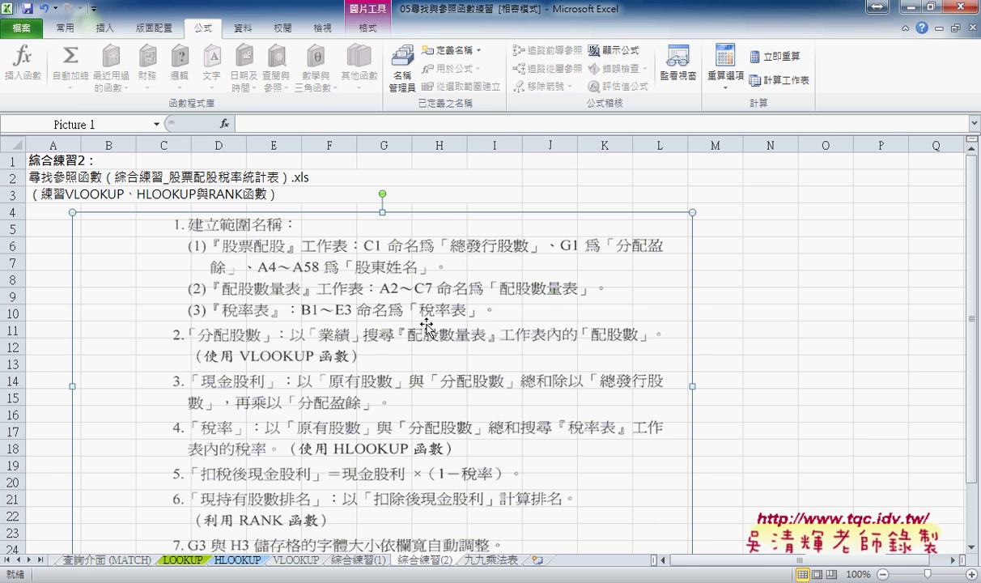
{"action": "scroll", "coordinate": [806, 330], "scroll_direction": "down", "scroll_amount": 1}
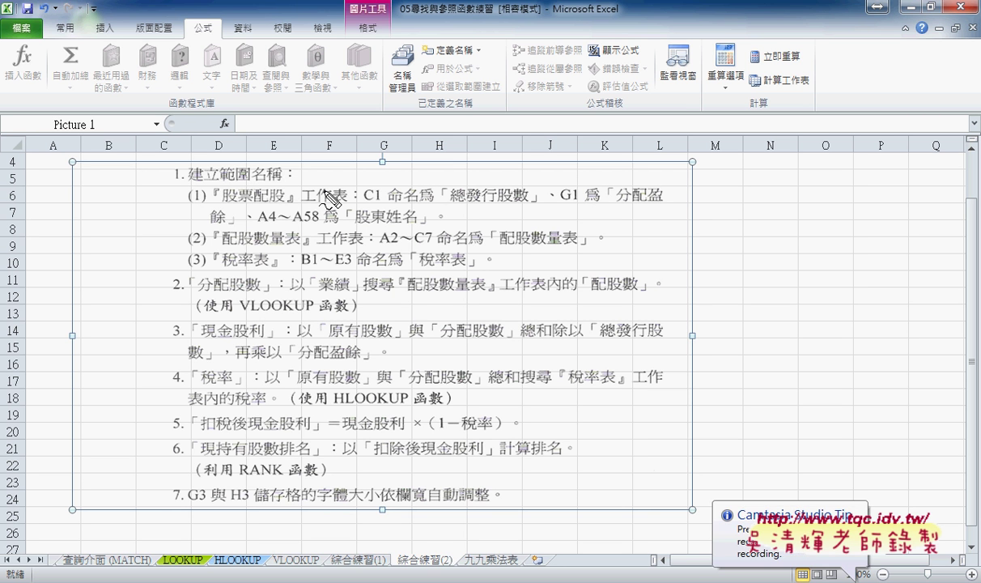
{"action": "left_click_drag", "start_coordinate": [365, 208], "coordinate": [384, 208]}
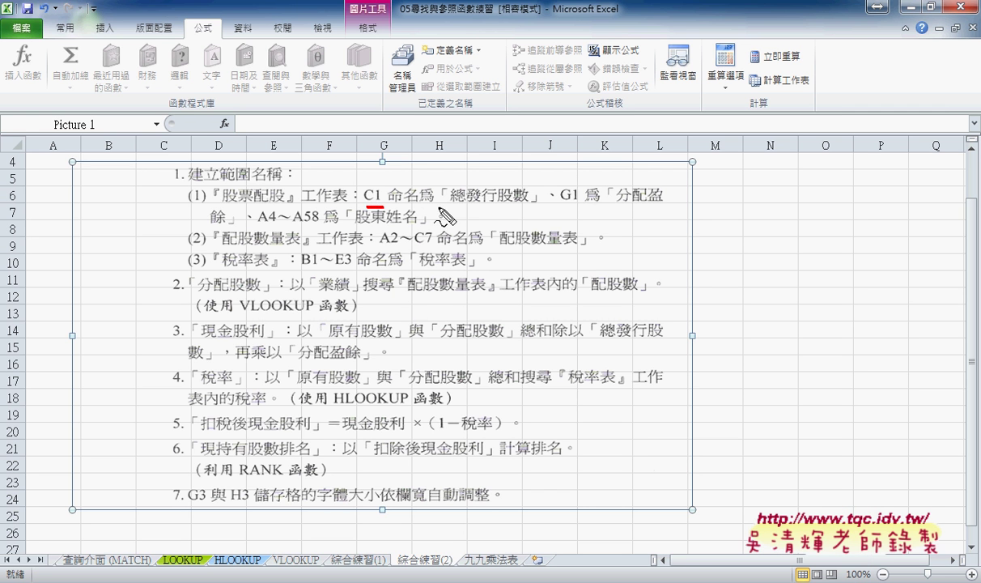
{"action": "left_click_drag", "start_coordinate": [451, 207], "coordinate": [668, 207]}
{"action": "left_click_drag", "start_coordinate": [209, 219], "coordinate": [320, 227]}
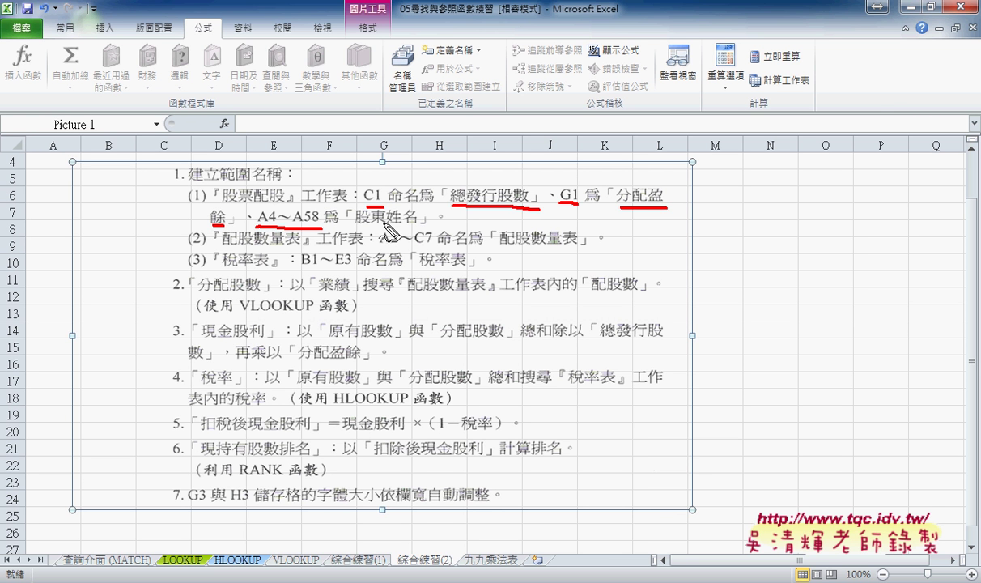
{"action": "left_click_drag", "start_coordinate": [222, 251], "coordinate": [297, 252]}
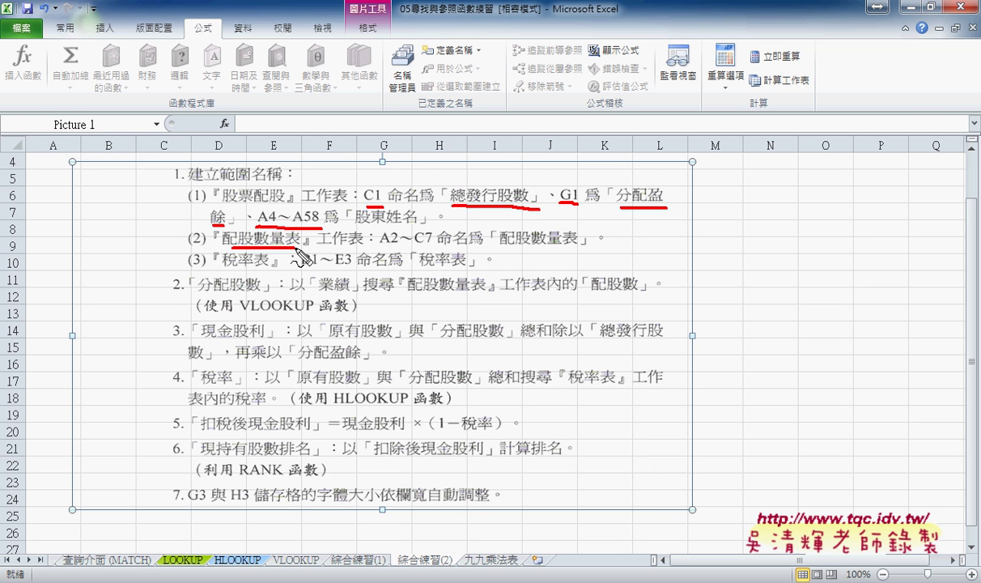
{"action": "left_click_drag", "start_coordinate": [380, 253], "coordinate": [433, 252]}
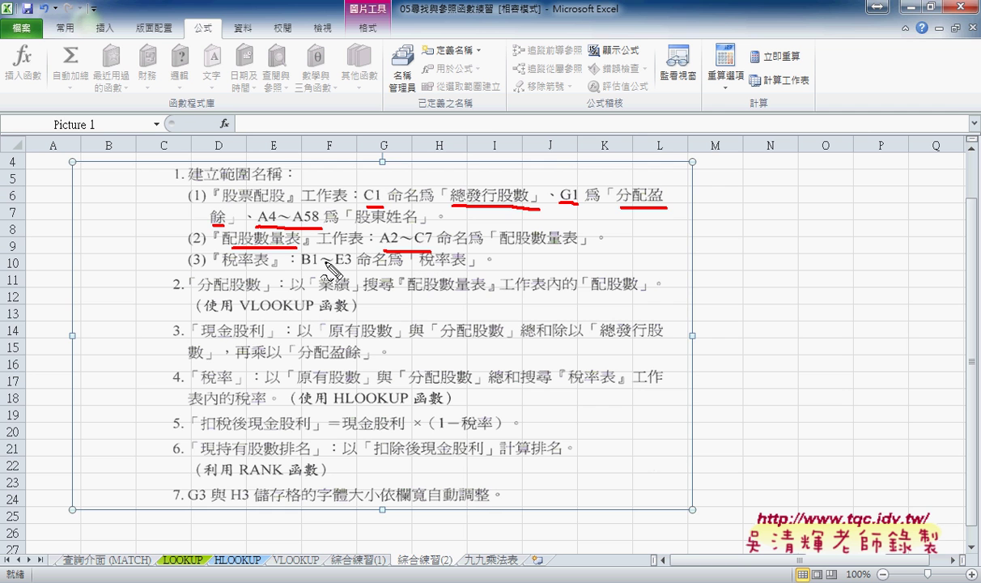
{"action": "key", "text": "Escape"}
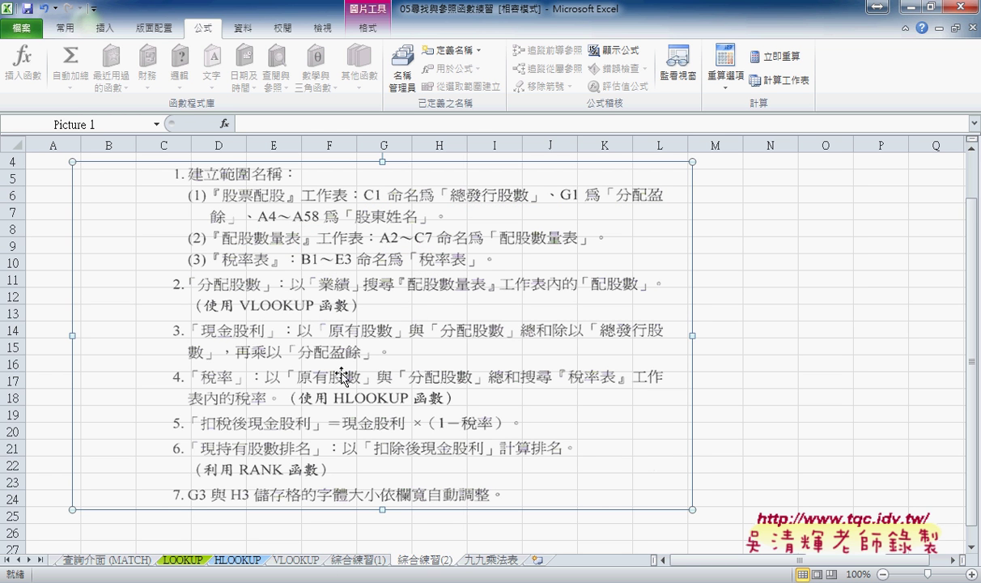
{"action": "mouse_move", "coordinate": [312, 580]}
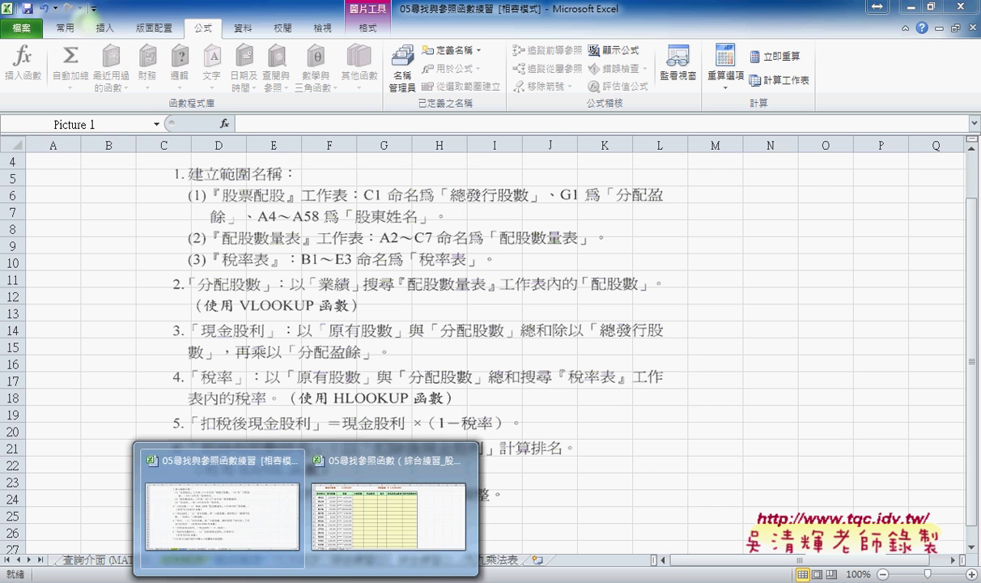
{"action": "left_click", "coordinate": [322, 331]}
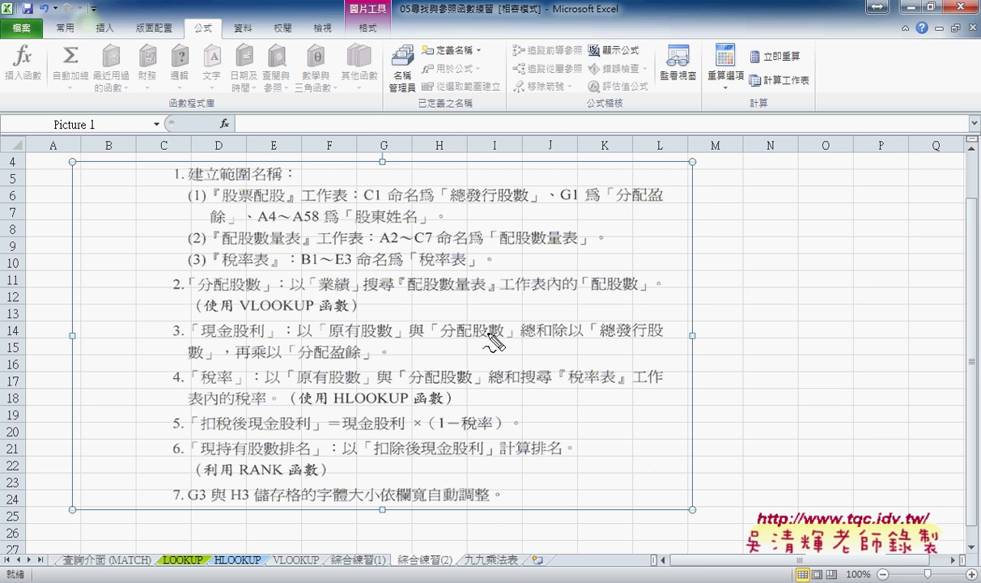
{"action": "left_click_drag", "start_coordinate": [397, 344], "coordinate": [392, 350]}
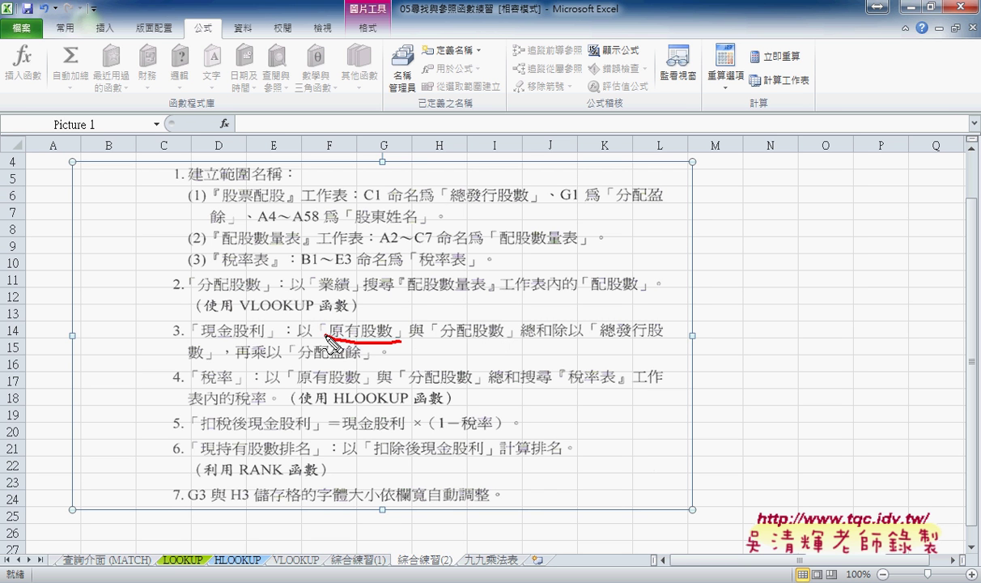
{"action": "left_click_drag", "start_coordinate": [485, 341], "coordinate": [501, 338]}
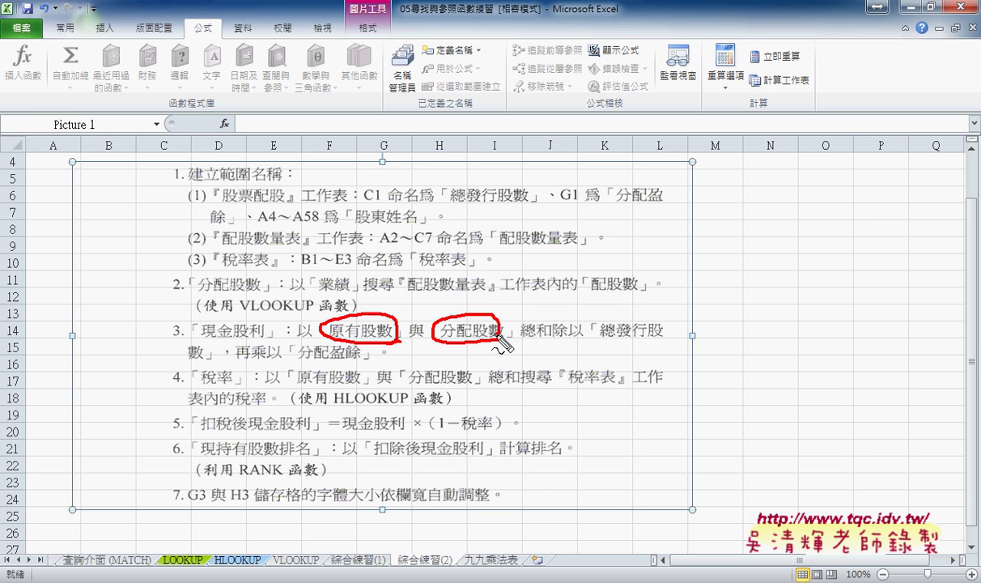
{"action": "mouse_move", "coordinate": [394, 332]}
{"action": "left_mouse_down"}
{"action": "mouse_move", "coordinate": [415, 329]}
{"action": "mouse_move", "coordinate": [411, 341]}
{"action": "left_mouse_up"}
{"action": "left_click_drag", "start_coordinate": [317, 305], "coordinate": [312, 340]}
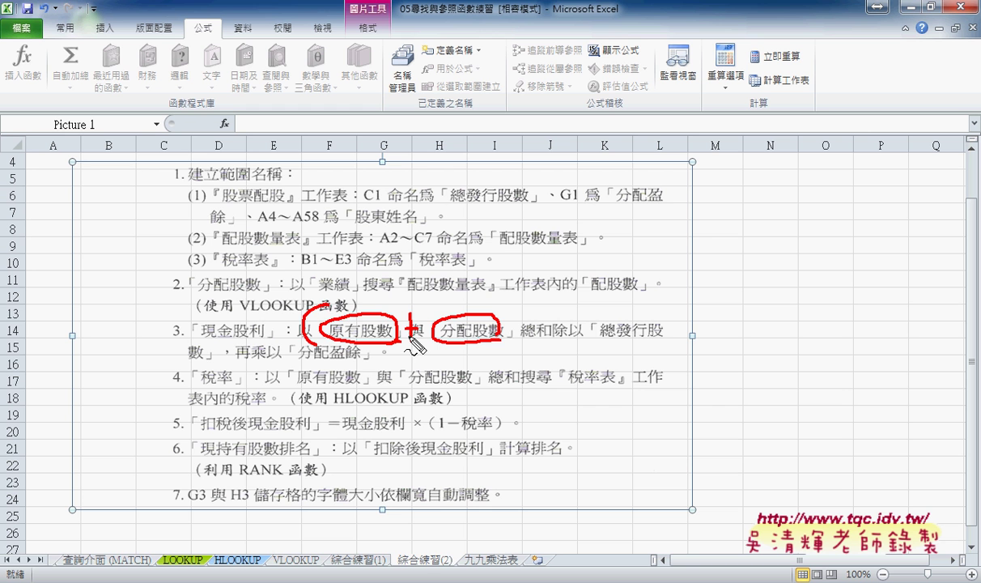
{"action": "mouse_move", "coordinate": [510, 305]}
{"action": "left_mouse_down"}
{"action": "mouse_move", "coordinate": [516, 340]}
{"action": "mouse_move", "coordinate": [504, 349]}
{"action": "left_mouse_up"}
{"action": "left_click_drag", "start_coordinate": [567, 302], "coordinate": [536, 349]}
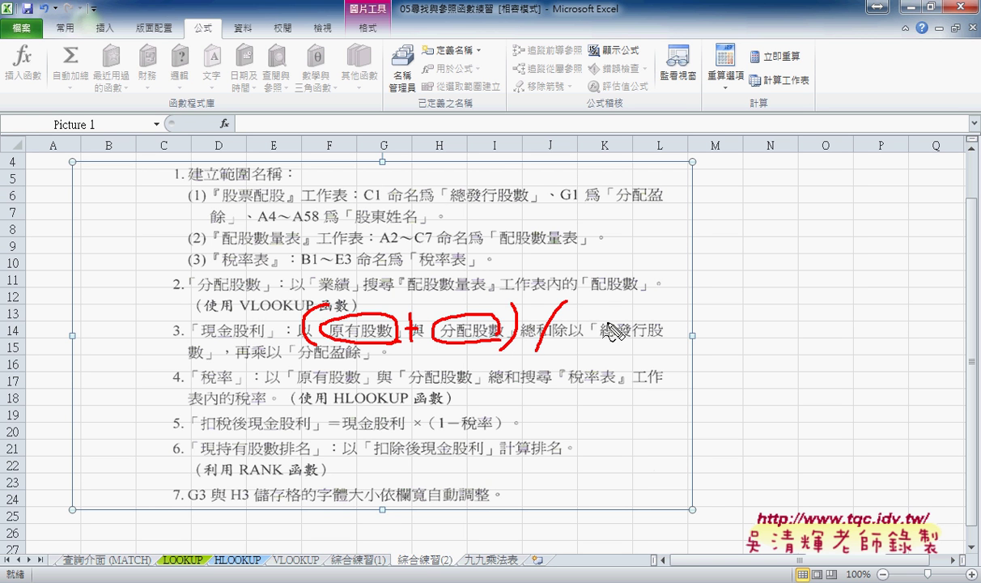
{"action": "left_click_drag", "start_coordinate": [599, 313], "coordinate": [586, 346]}
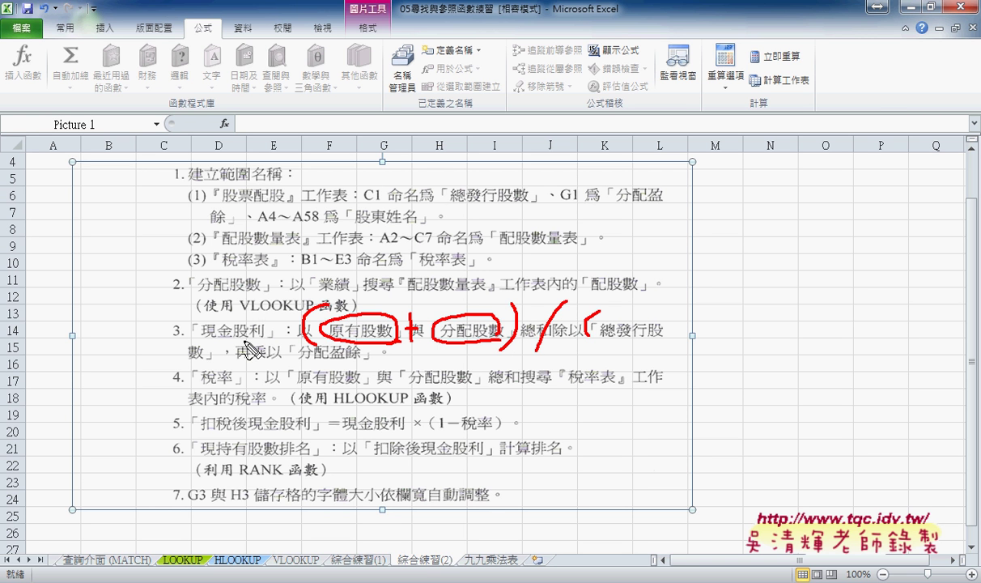
{"action": "left_click_drag", "start_coordinate": [244, 340], "coordinate": [246, 356]}
{"action": "mouse_move", "coordinate": [228, 350]}
{"action": "left_mouse_down"}
{"action": "mouse_move", "coordinate": [262, 345]}
{"action": "mouse_move", "coordinate": [230, 354]}
{"action": "mouse_move", "coordinate": [267, 356]}
{"action": "left_mouse_up"}
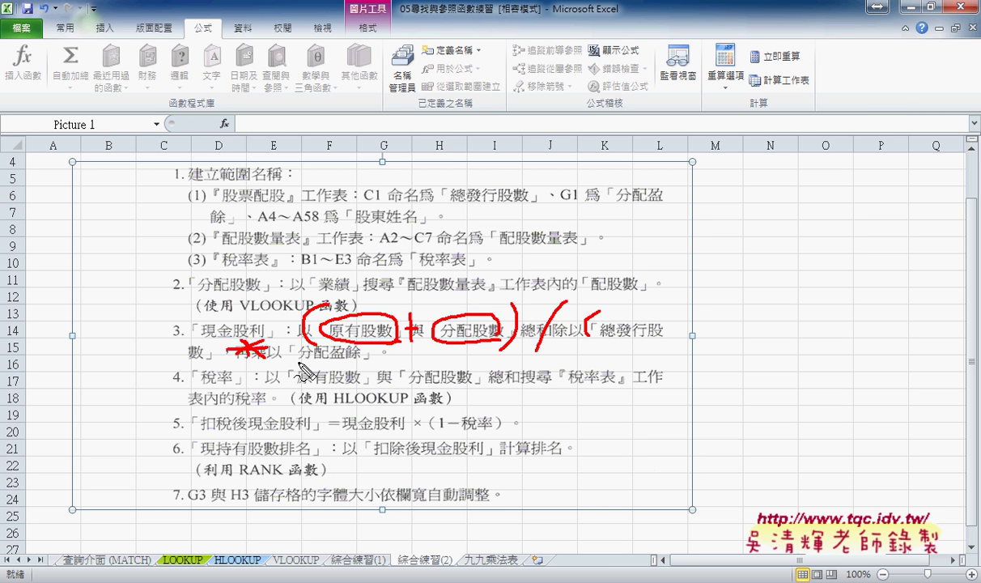
{"action": "key", "text": "Escape"}
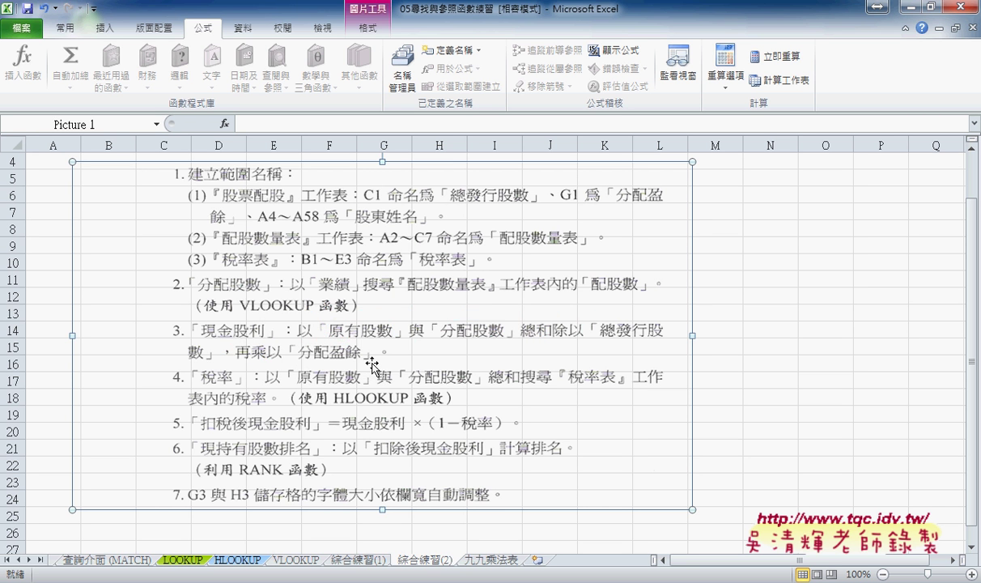
{"action": "left_click", "coordinate": [430, 564]}
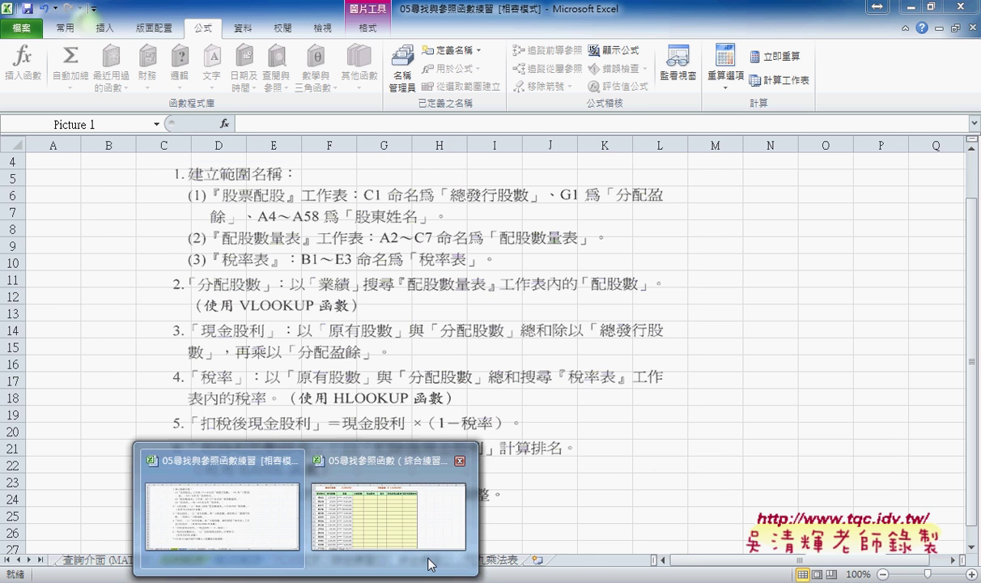
Back in the stock dividend workbook, name cell C1 總發行股數
{"action": "left_click", "coordinate": [421, 519]}
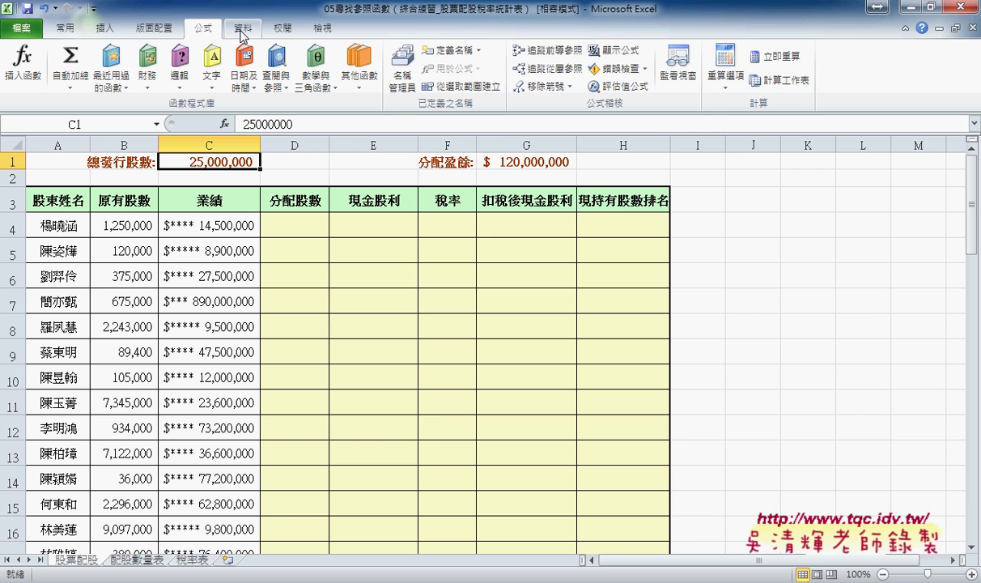
{"action": "left_click", "coordinate": [402, 65]}
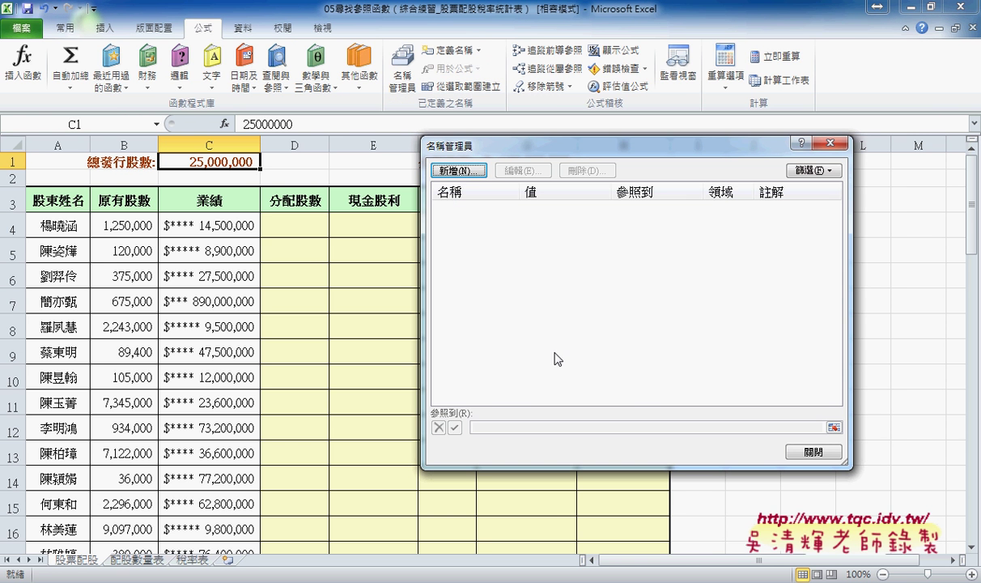
{"action": "left_click", "coordinate": [830, 143]}
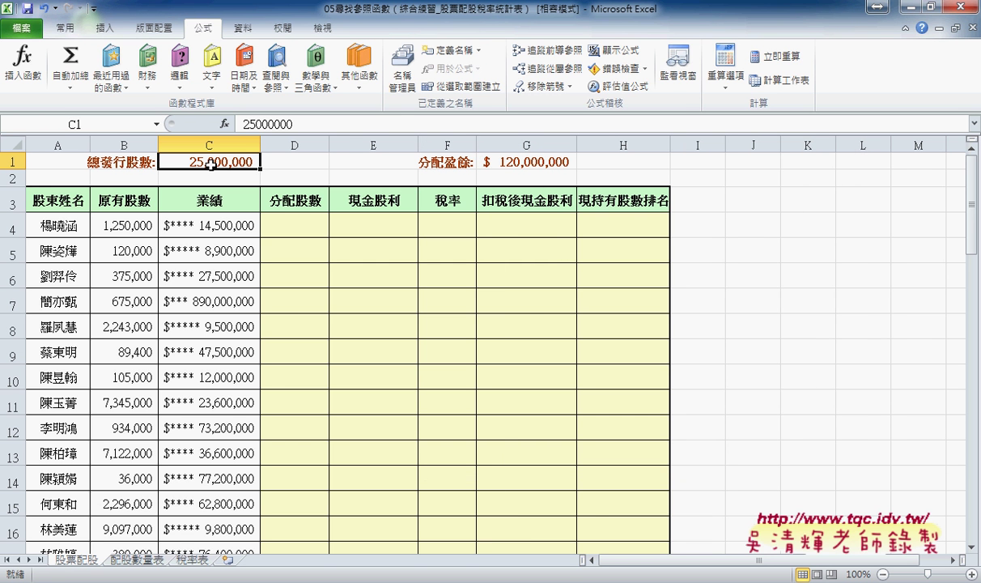
{"action": "left_click", "coordinate": [445, 54]}
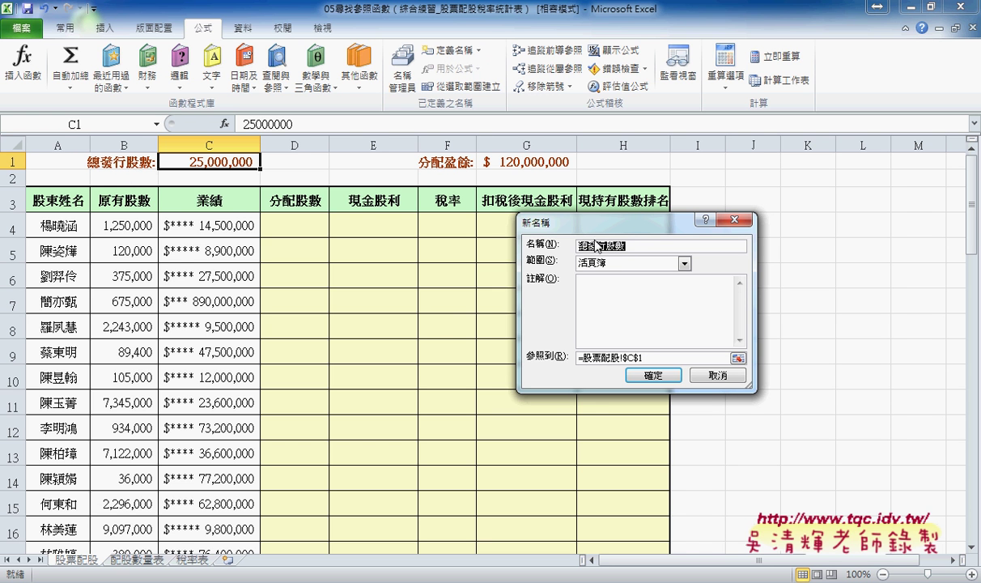
{"action": "left_click", "coordinate": [653, 375]}
Name cell G1 分配盈餘 with Define Name, then select cell A3
{"action": "left_click", "coordinate": [528, 163]}
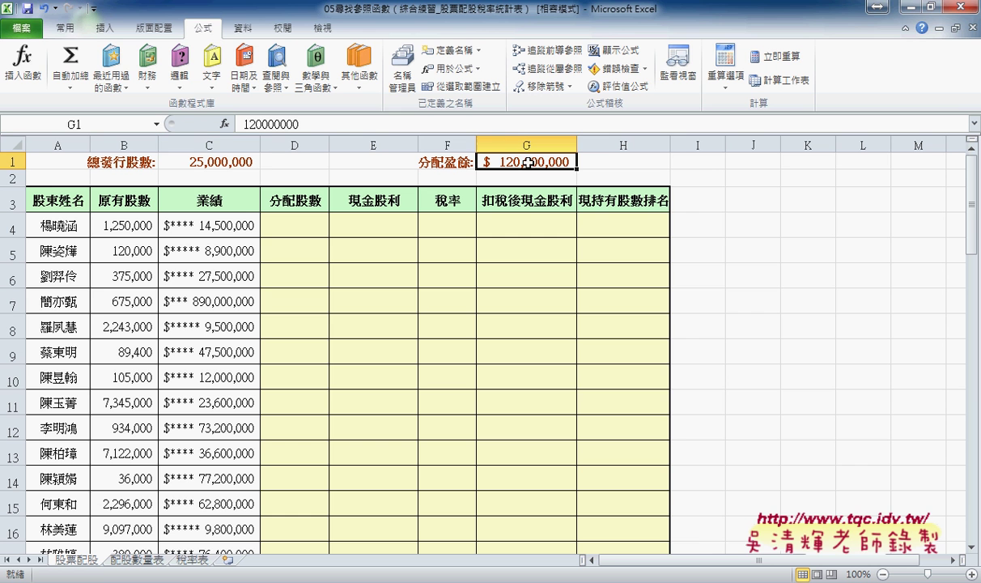
{"action": "left_click", "coordinate": [440, 50]}
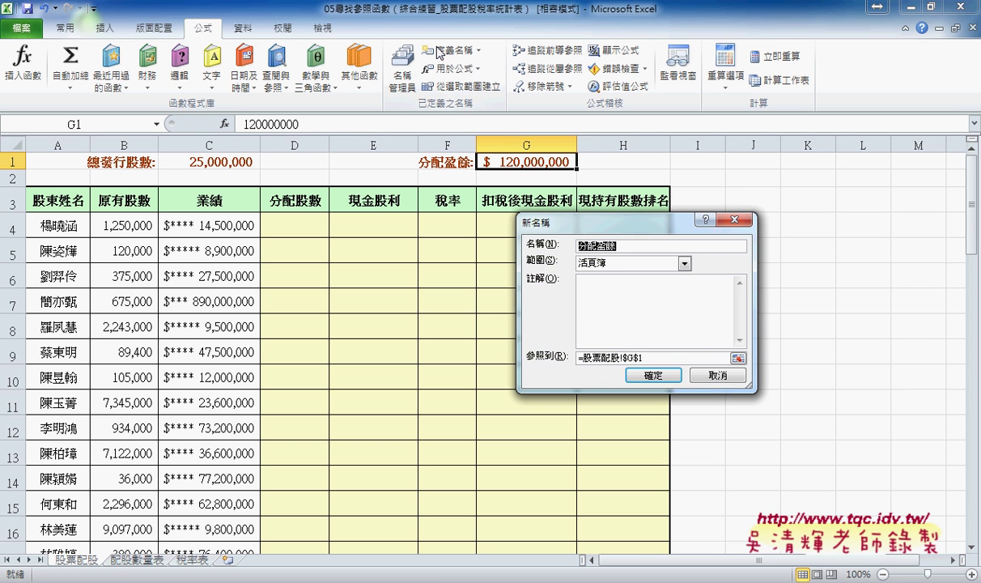
{"action": "left_click", "coordinate": [639, 375]}
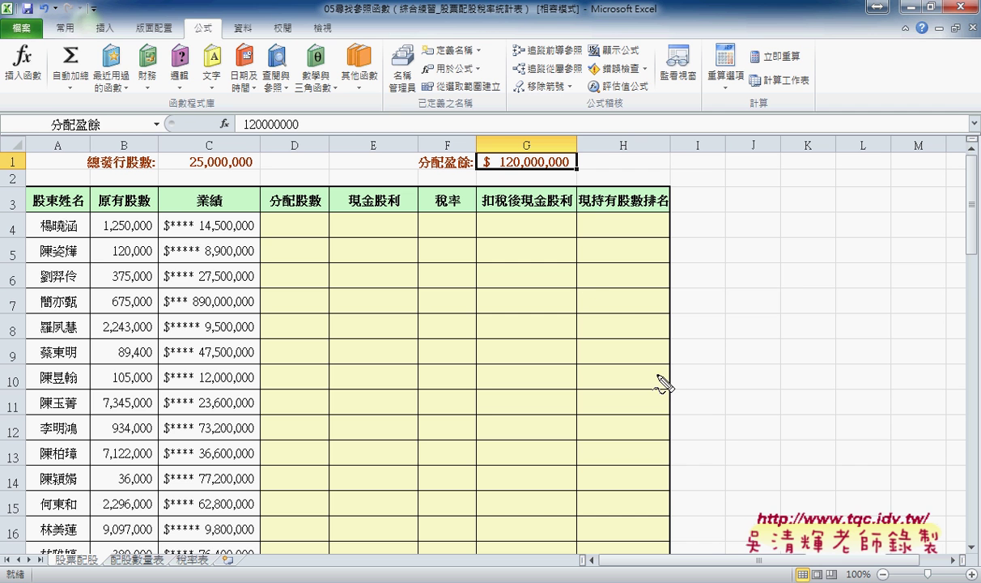
{"action": "left_click_drag", "start_coordinate": [478, 57], "coordinate": [421, 66]}
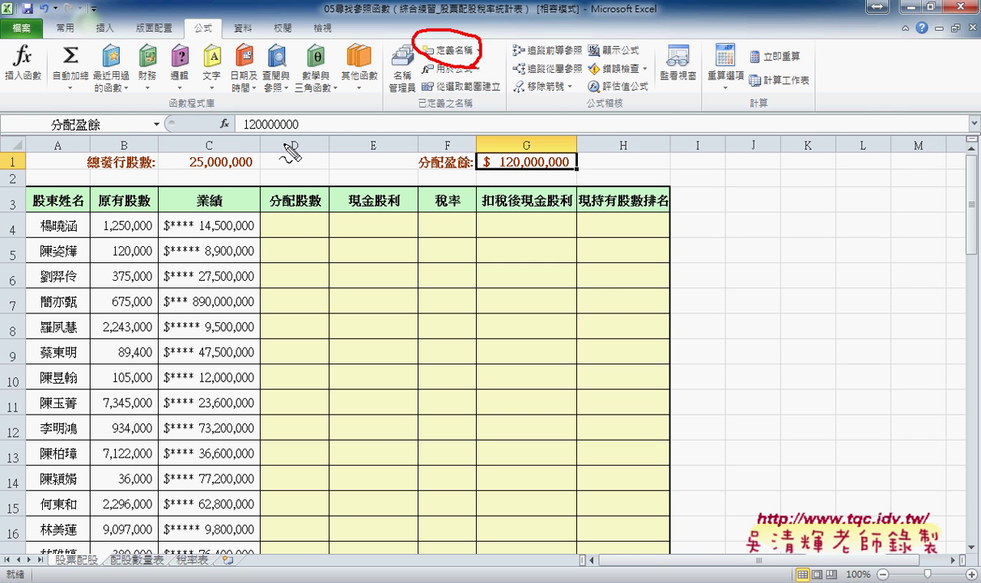
{"action": "left_click_drag", "start_coordinate": [99, 139], "coordinate": [104, 146]}
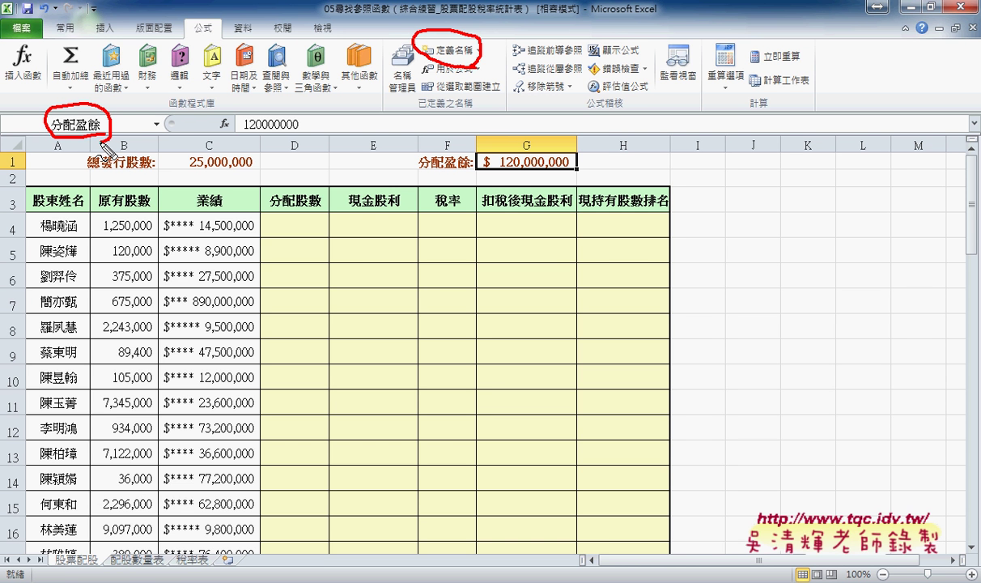
{"action": "key", "text": "Escape"}
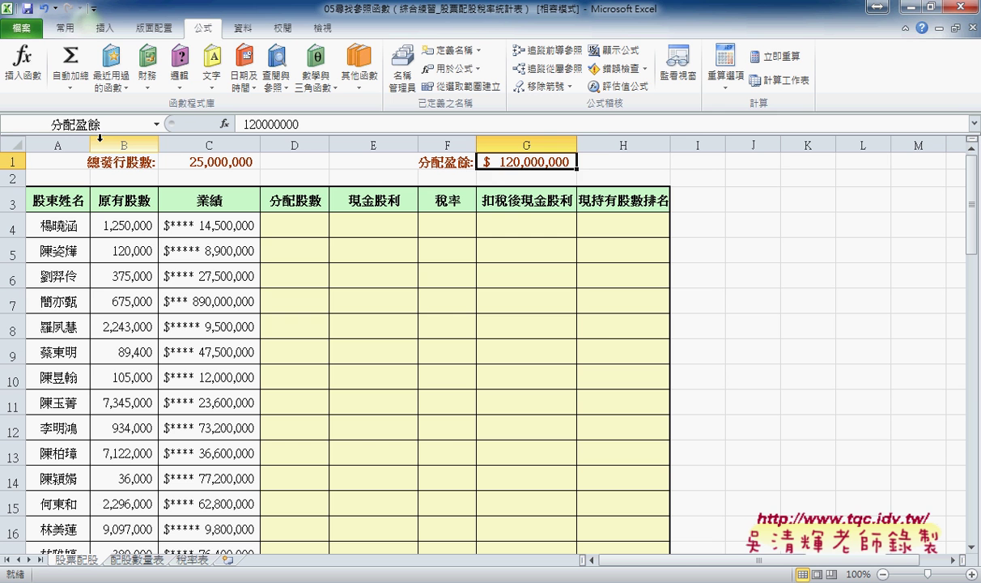
{"action": "left_click", "coordinate": [49, 200]}
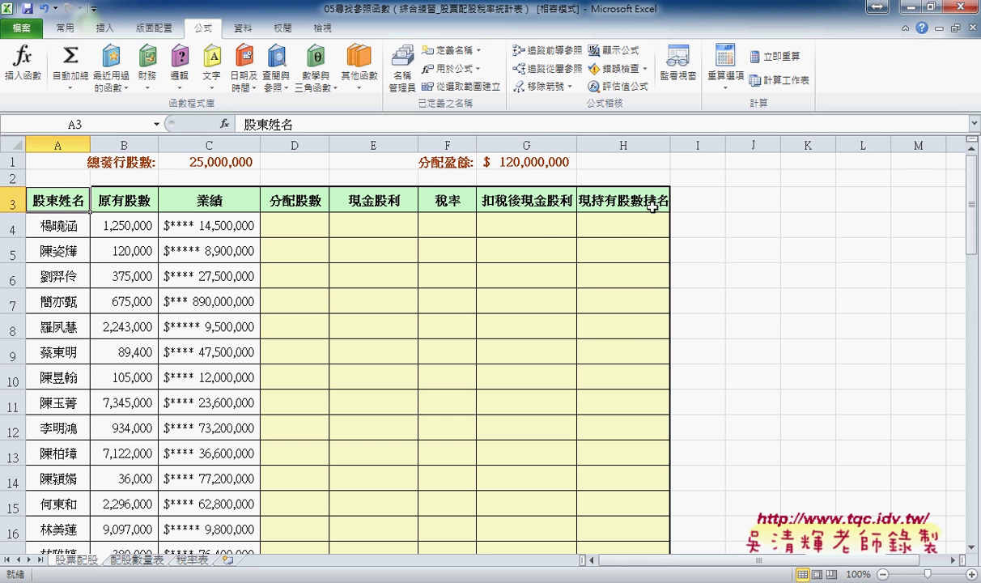
Select the whole shareholder table A3:H58
{"action": "scroll", "coordinate": [617, 332], "scroll_direction": "down", "scroll_amount": 6}
{"action": "scroll", "coordinate": [615, 334], "scroll_direction": "down", "scroll_amount": 5}
{"action": "scroll", "coordinate": [622, 339], "scroll_direction": "down", "scroll_amount": 6}
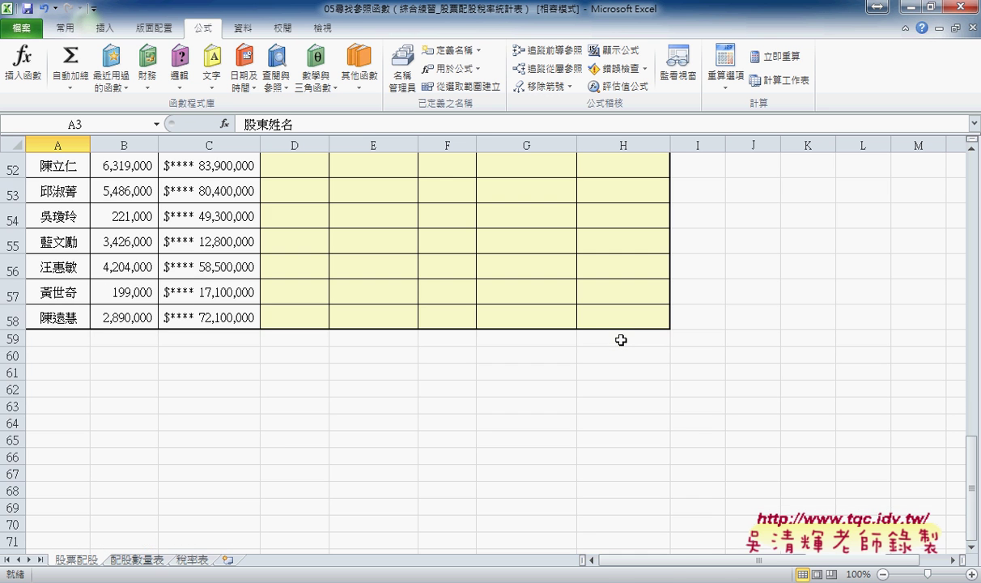
{"action": "left_click", "coordinate": [631, 323], "text": "shift"}
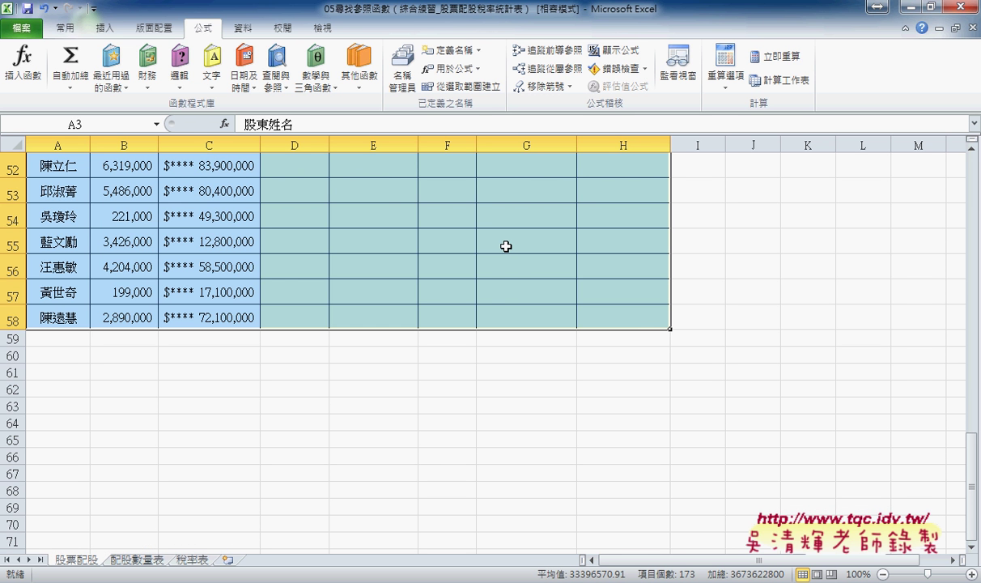
{"action": "scroll", "coordinate": [537, 363], "scroll_direction": "up", "scroll_amount": 5}
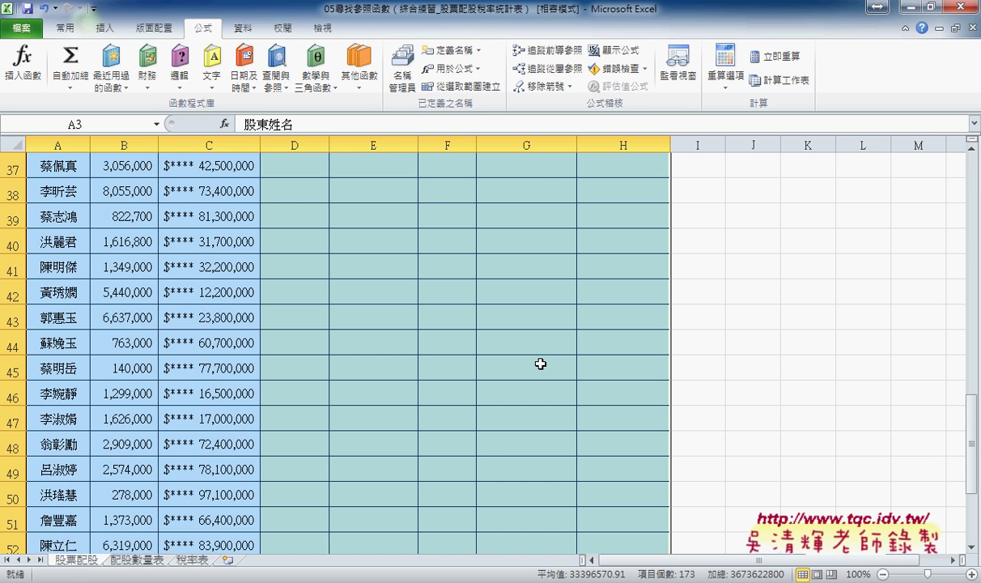
{"action": "scroll", "coordinate": [541, 364], "scroll_direction": "up", "scroll_amount": 7}
{"action": "scroll", "coordinate": [540, 363], "scroll_direction": "up", "scroll_amount": 2}
{"action": "scroll", "coordinate": [541, 363], "scroll_direction": "up", "scroll_amount": 3}
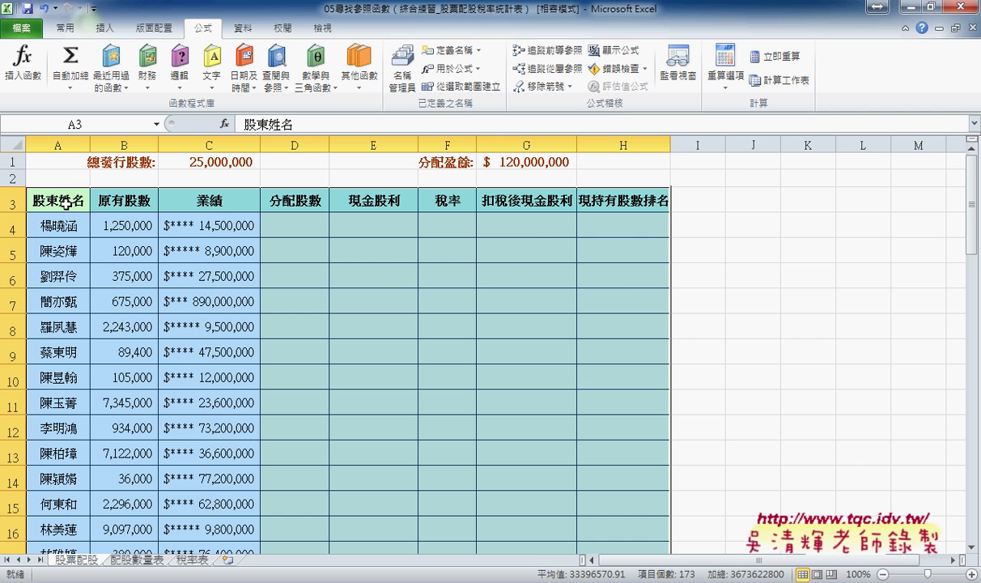
Create column names from the top row only, then go to the 配股數量表 sheet
{"action": "left_click", "coordinate": [438, 87]}
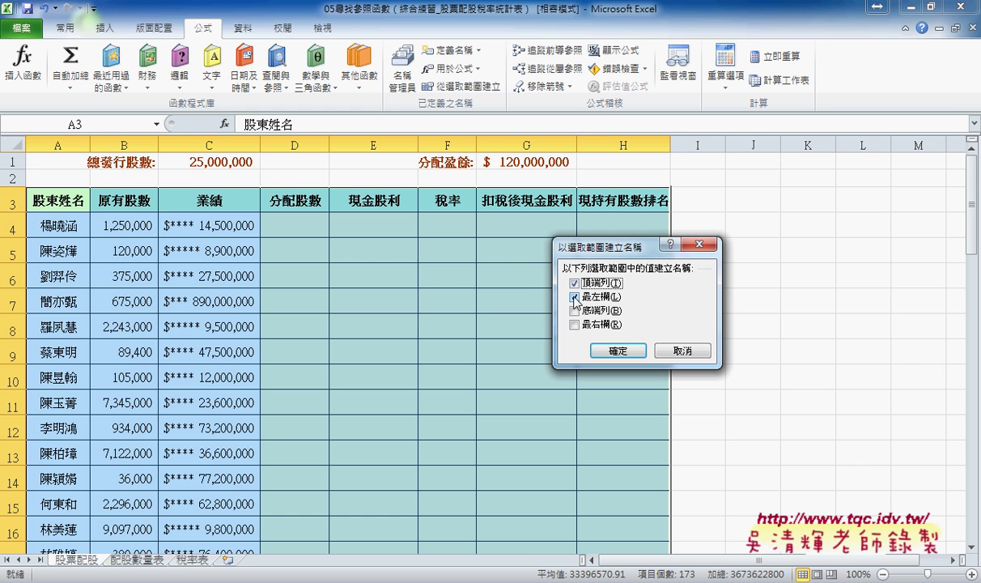
{"action": "left_click", "coordinate": [575, 298]}
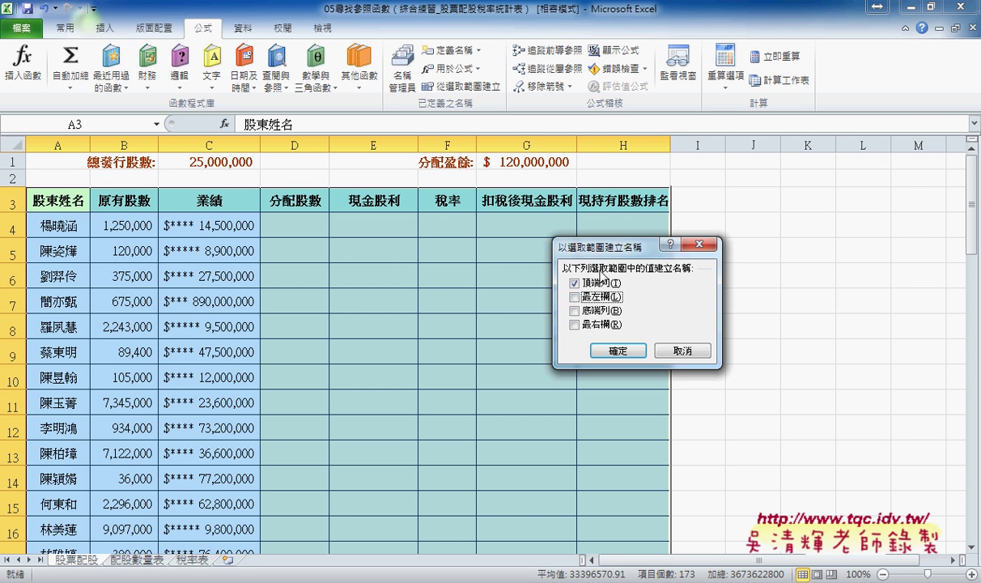
{"action": "left_click", "coordinate": [618, 351]}
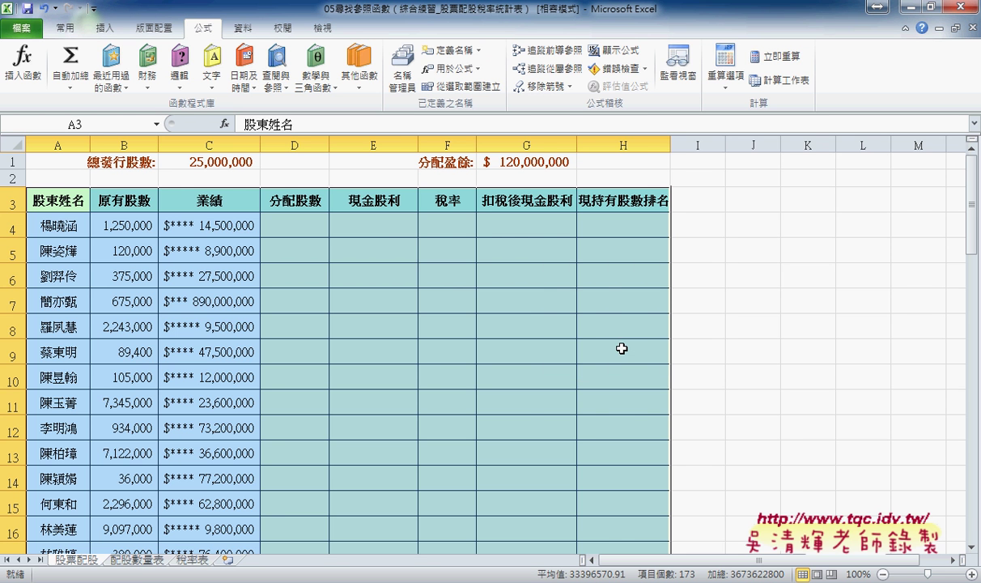
{"action": "left_click", "coordinate": [132, 559]}
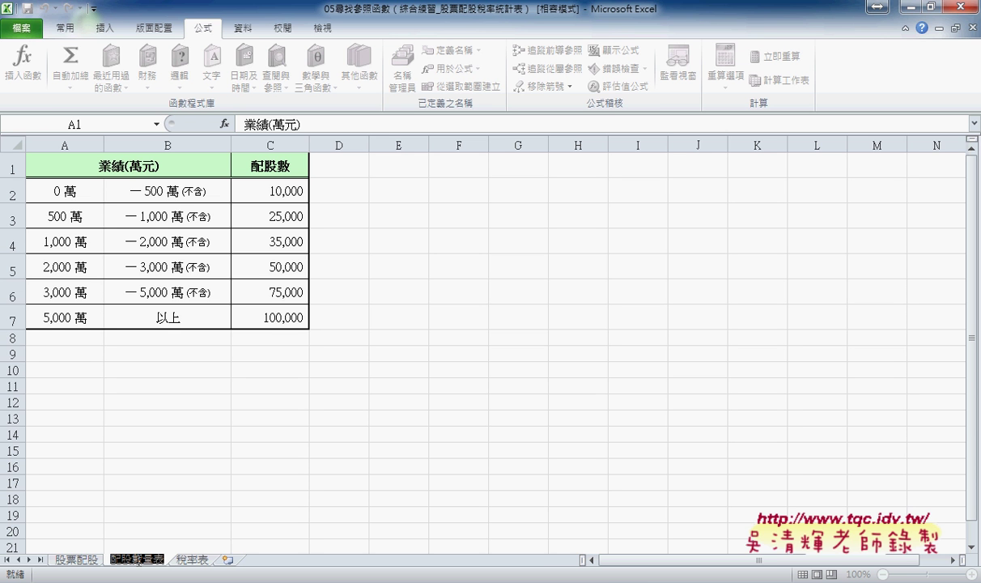
Name range A2:C7 配股數量表 through the Name Box, then open the 稅率表 sheet
{"action": "left_click_drag", "start_coordinate": [65, 191], "coordinate": [277, 320]}
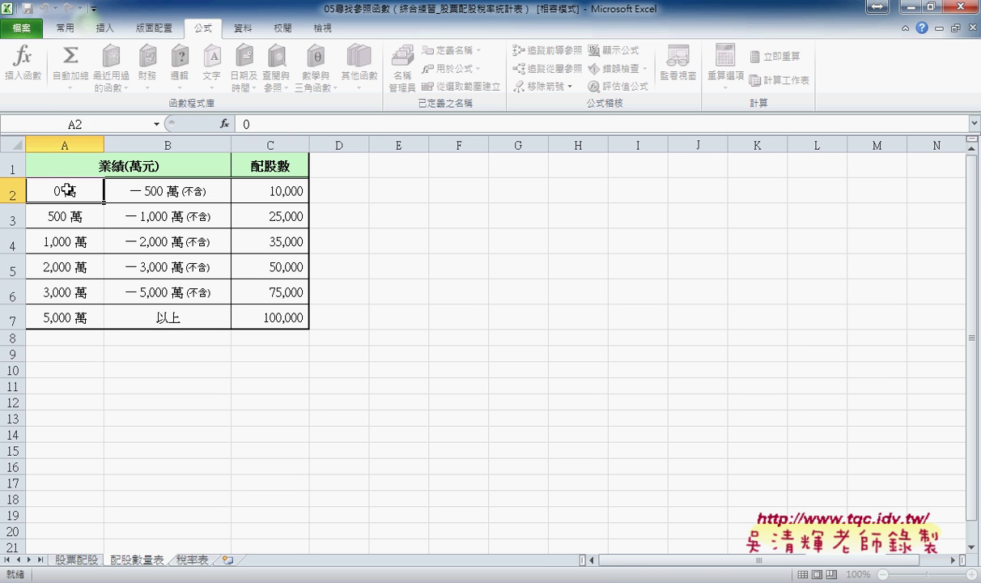
{"action": "left_click_drag", "start_coordinate": [58, 188], "coordinate": [273, 317]}
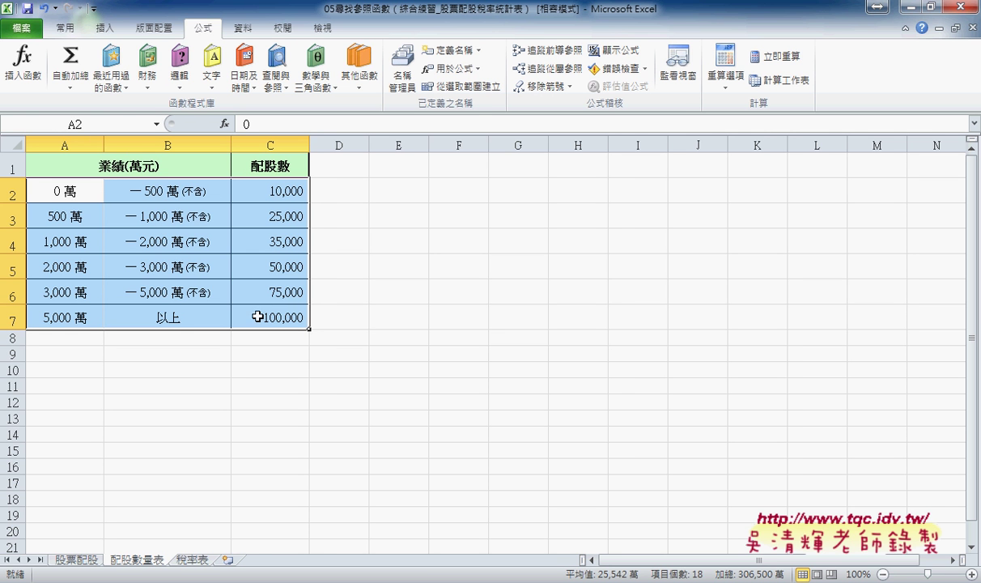
{"action": "left_click", "coordinate": [449, 51]}
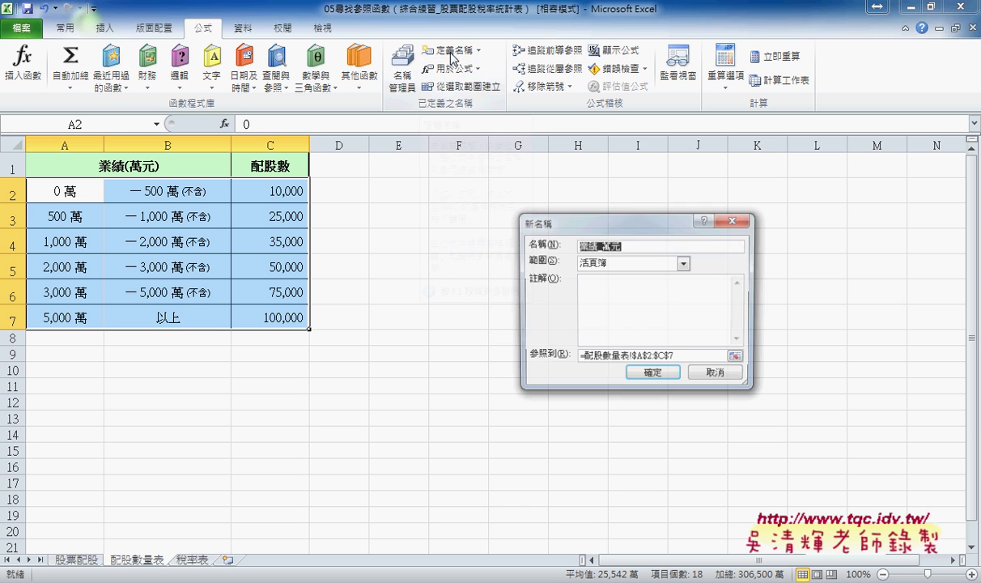
{"action": "left_click", "coordinate": [706, 375]}
{"action": "left_click", "coordinate": [92, 123]}
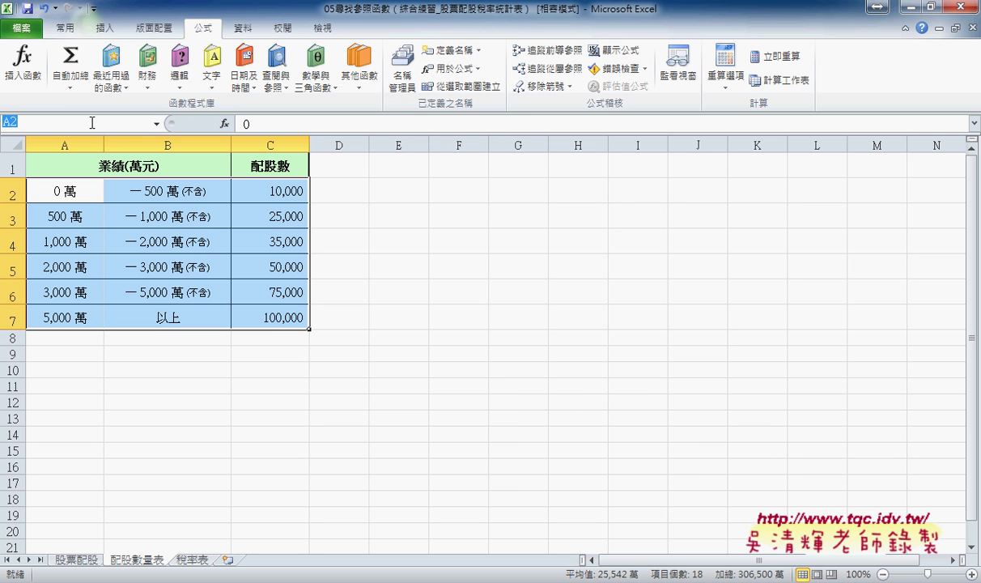
{"action": "type", "text": "配股數量表"}
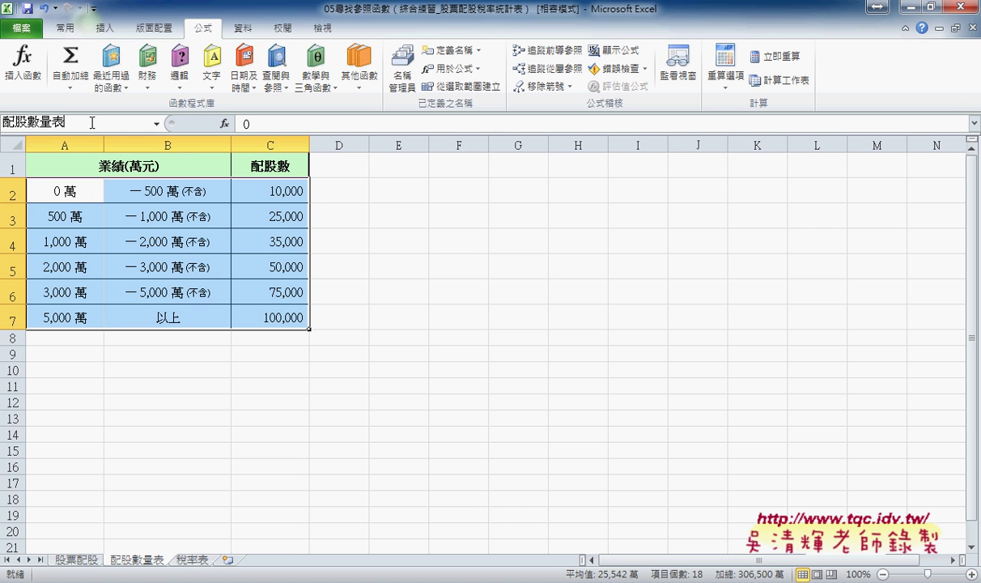
{"action": "key", "text": "Return"}
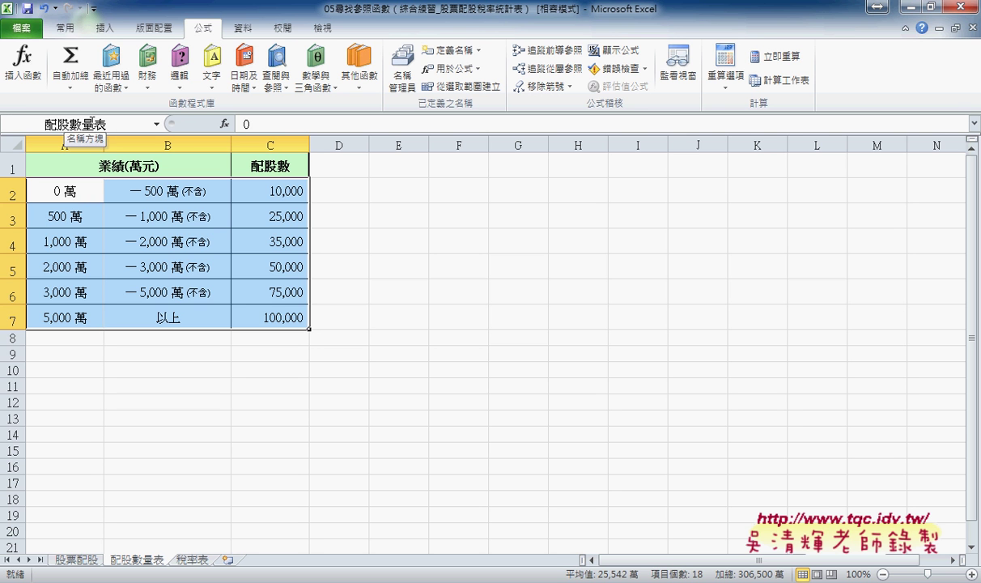
{"action": "left_click", "coordinate": [458, 434]}
{"action": "left_click_drag", "start_coordinate": [46, 178], "coordinate": [272, 315]}
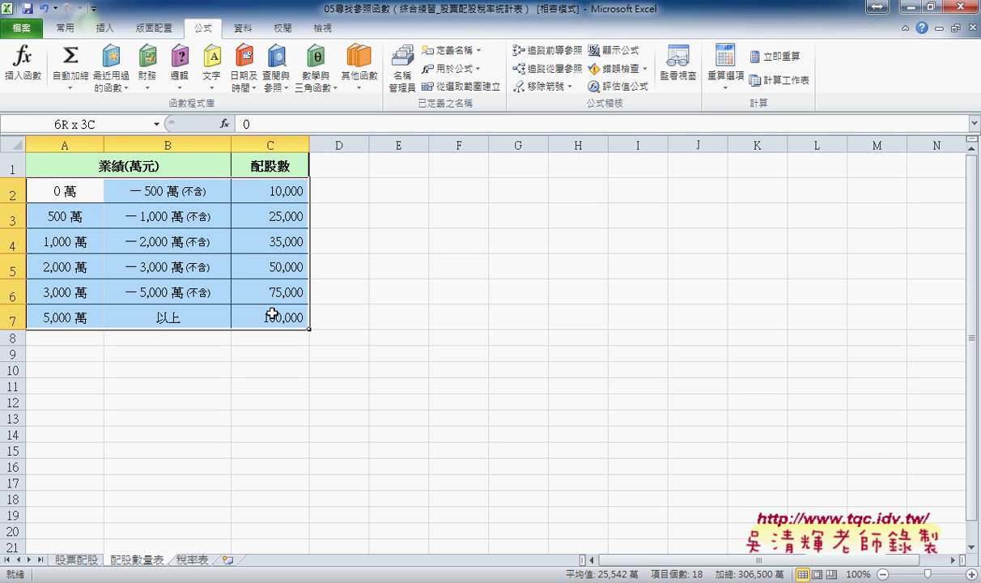
{"action": "left_click", "coordinate": [194, 560]}
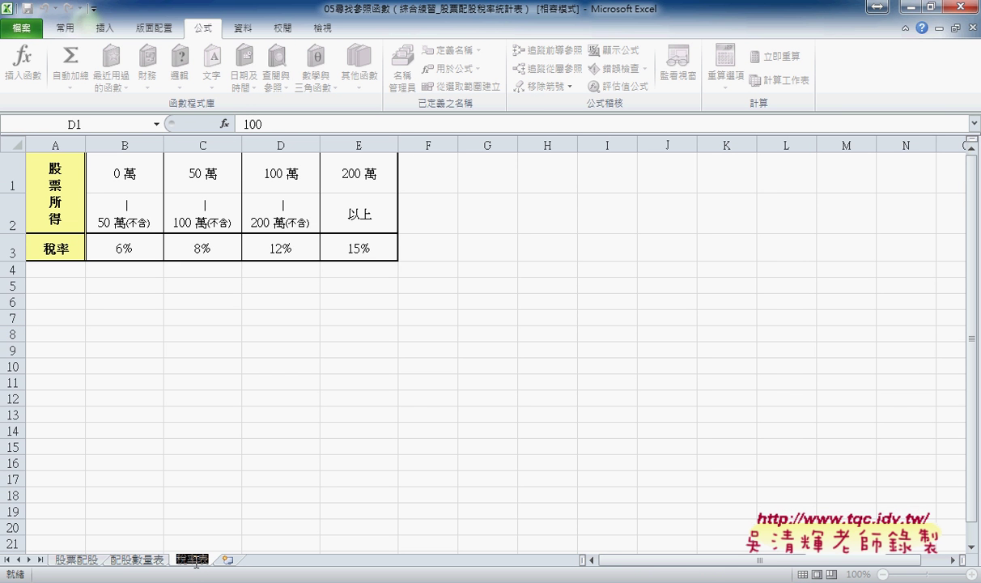
Name range B1:E3 稅率表 via the Name Box, then return to 股票配股
{"action": "left_click", "coordinate": [204, 316]}
{"action": "left_click", "coordinate": [144, 176]}
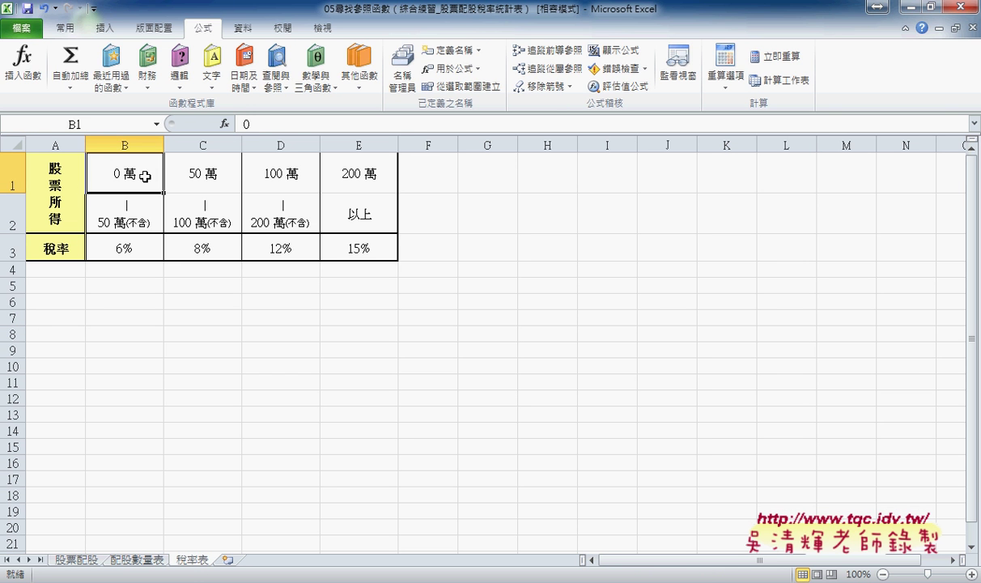
{"action": "left_click_drag", "start_coordinate": [144, 177], "coordinate": [356, 249]}
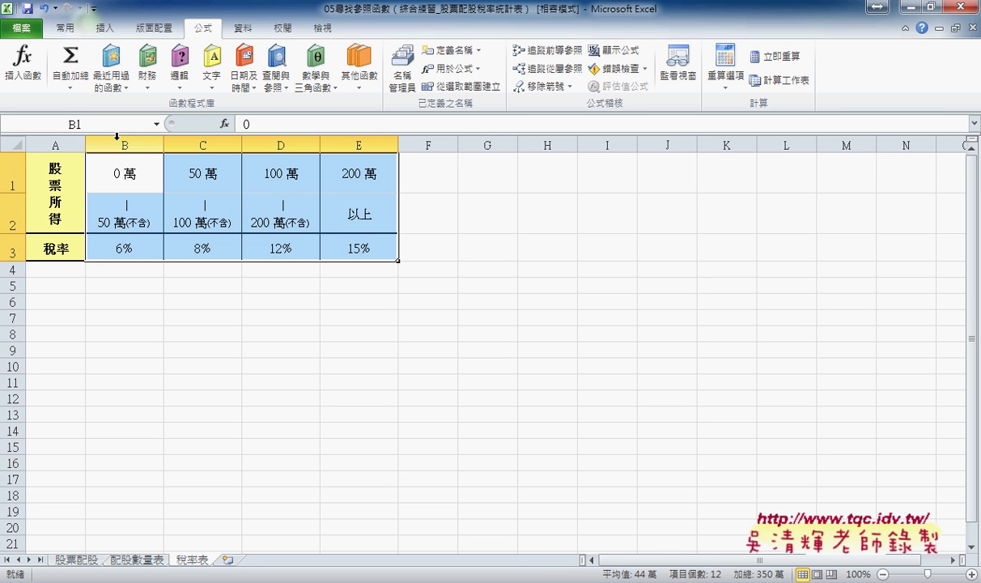
{"action": "left_click", "coordinate": [94, 123]}
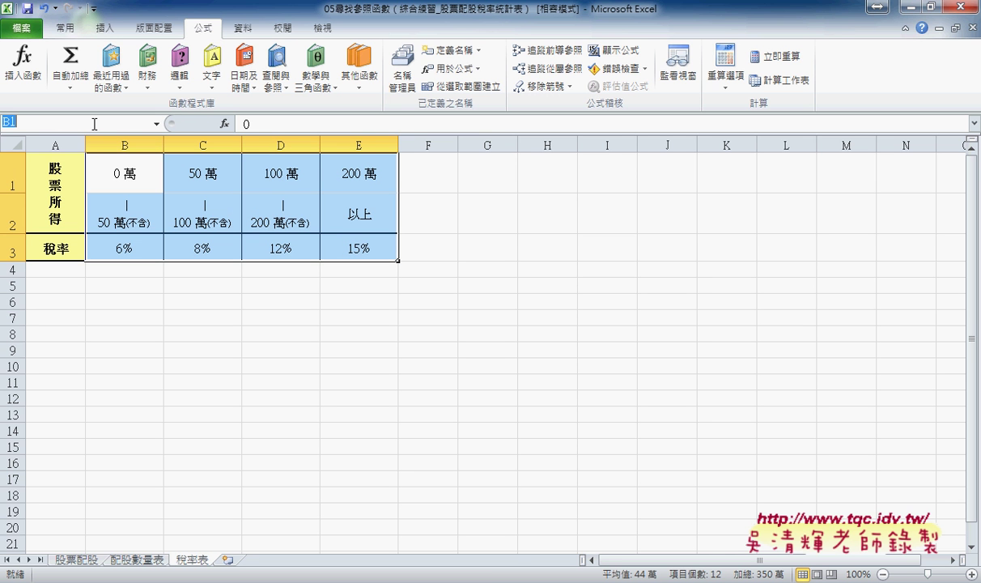
{"action": "type", "text": "稅率表"}
{"action": "key", "text": "Return"}
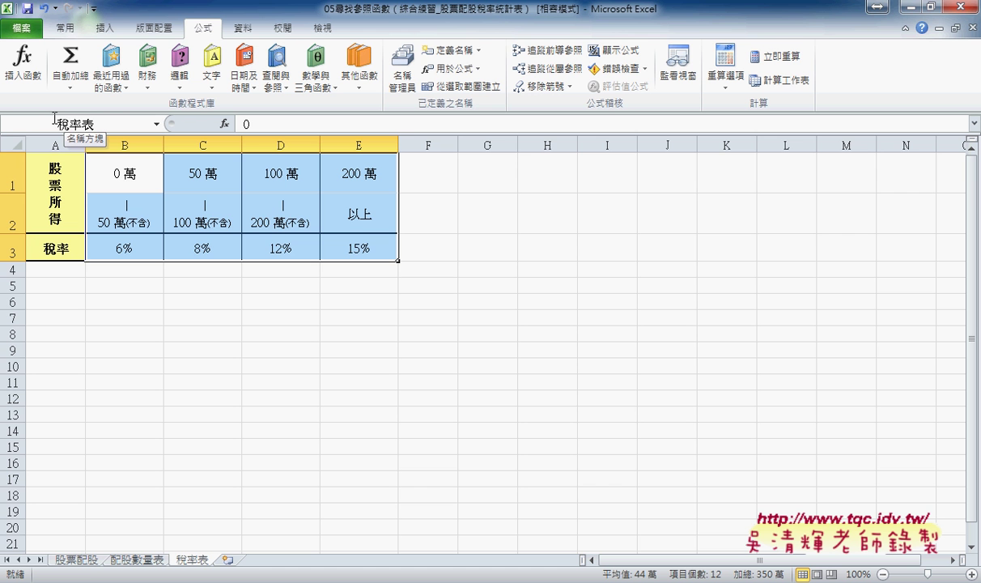
{"action": "left_click", "coordinate": [76, 559]}
Review the twelve defined names, including 總發行股數, 配股數量表 and 稅率表, in Name Manager
{"action": "left_click", "coordinate": [404, 71]}
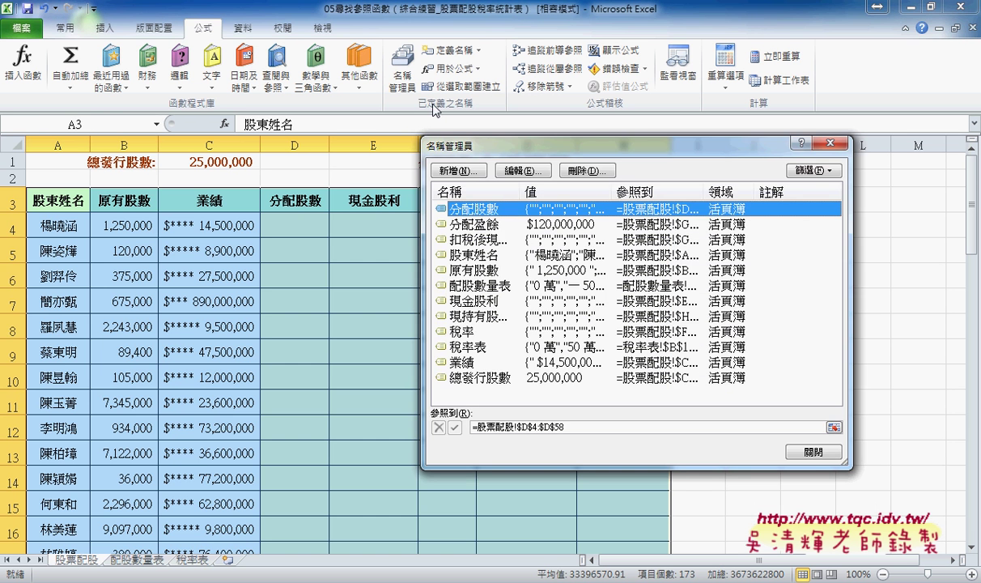
{"action": "mouse_move", "coordinate": [494, 153]}
{"action": "left_mouse_down"}
{"action": "mouse_move", "coordinate": [367, 215]}
{"action": "mouse_move", "coordinate": [329, 245]}
{"action": "left_mouse_up"}
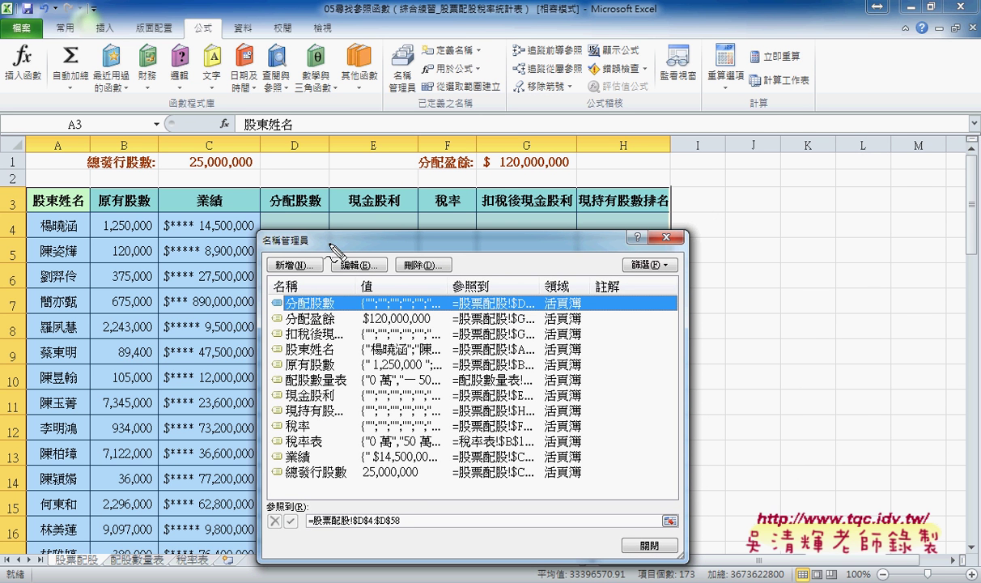
{"action": "mouse_move", "coordinate": [236, 171]}
{"action": "left_mouse_down"}
{"action": "mouse_move", "coordinate": [243, 146]}
{"action": "mouse_move", "coordinate": [266, 152]}
{"action": "left_mouse_up"}
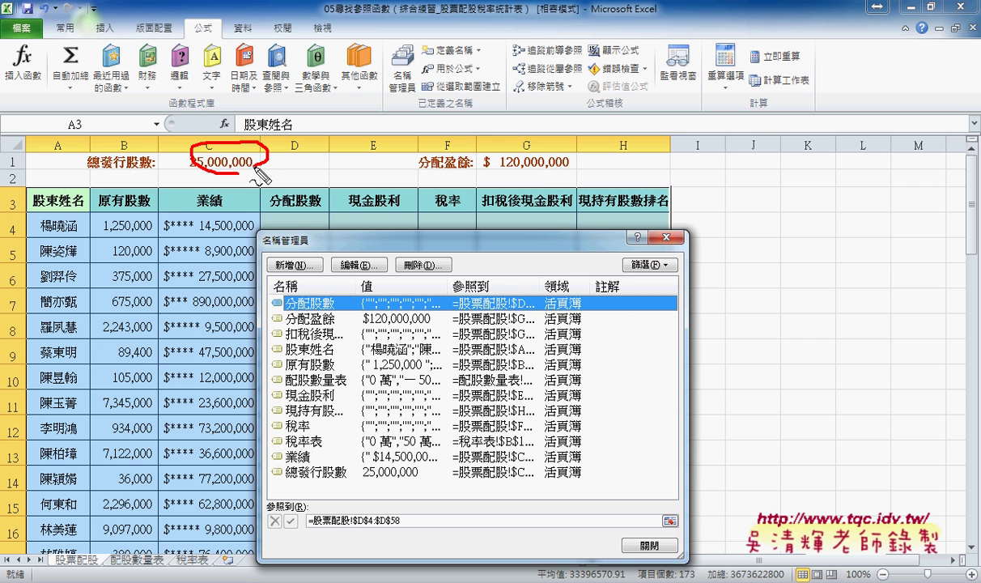
{"action": "left_click_drag", "start_coordinate": [486, 166], "coordinate": [566, 159]}
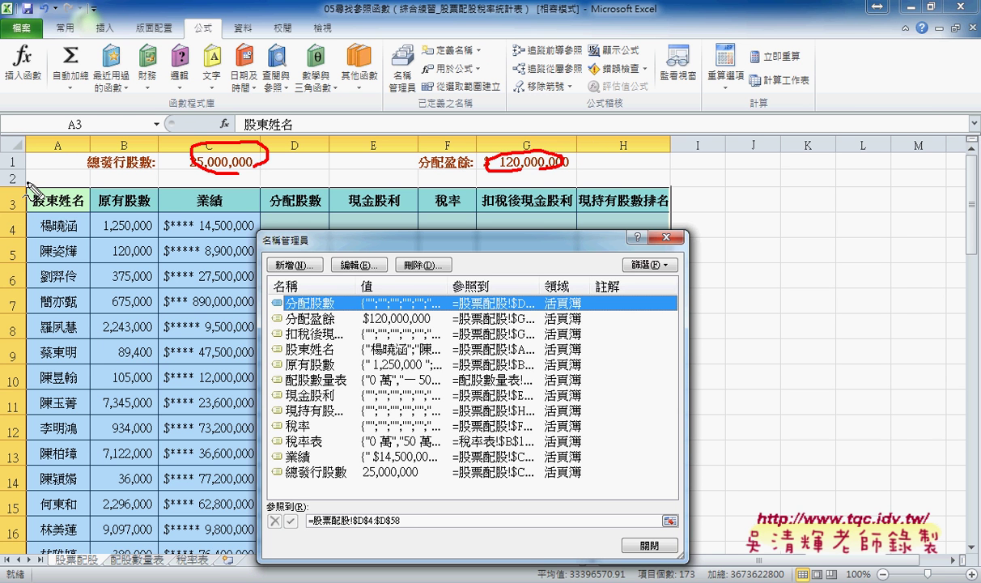
{"action": "left_click_drag", "start_coordinate": [19, 204], "coordinate": [672, 212]}
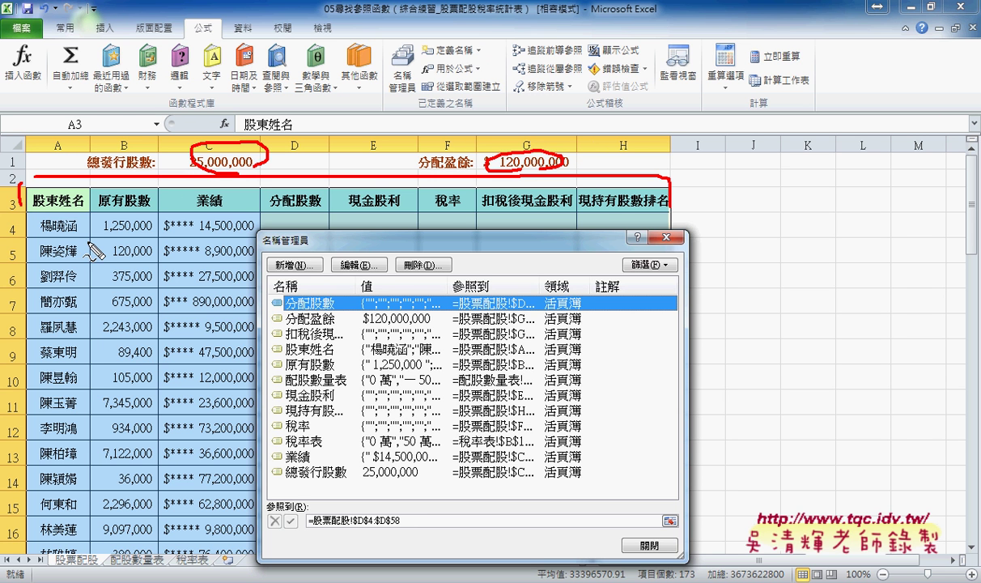
{"action": "left_click_drag", "start_coordinate": [37, 216], "coordinate": [680, 217]}
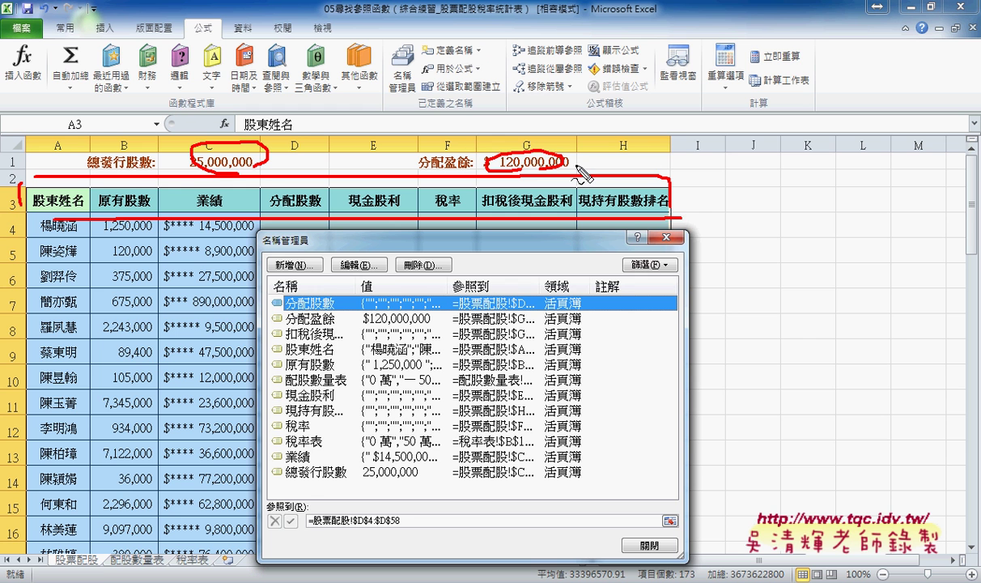
{"action": "left_click_drag", "start_coordinate": [147, 544], "coordinate": [158, 573]}
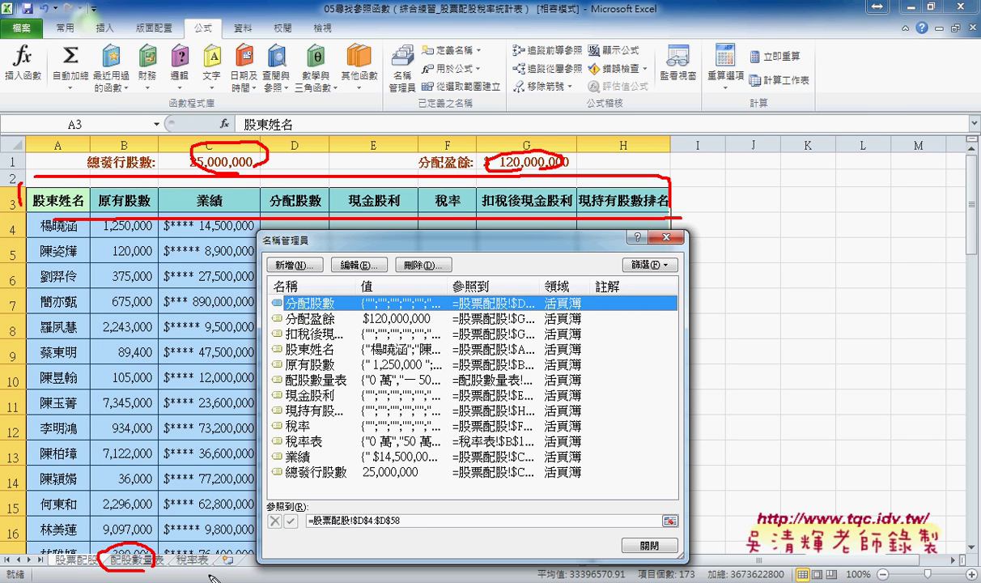
{"action": "left_click_drag", "start_coordinate": [202, 544], "coordinate": [182, 547]}
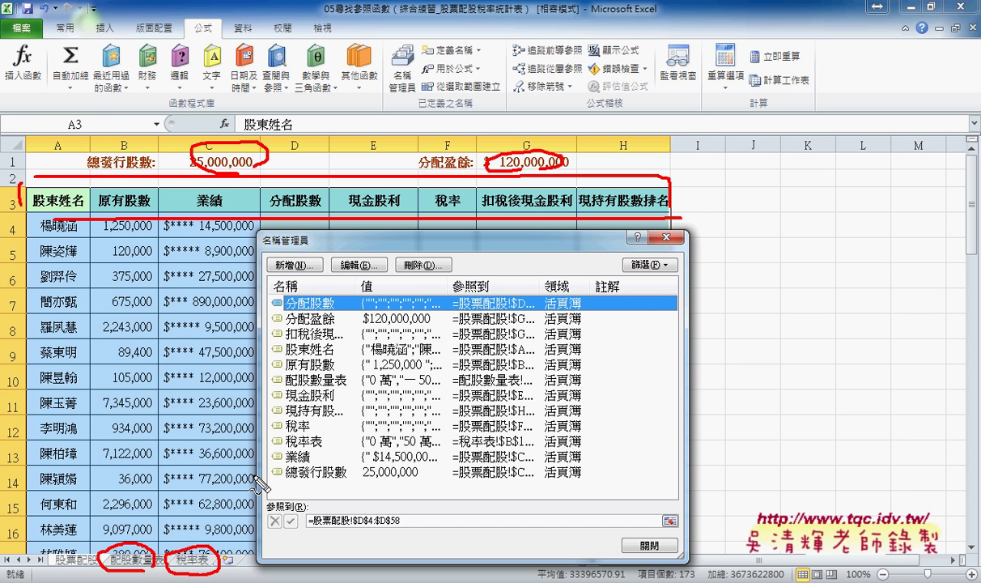
{"action": "key", "text": "Escape"}
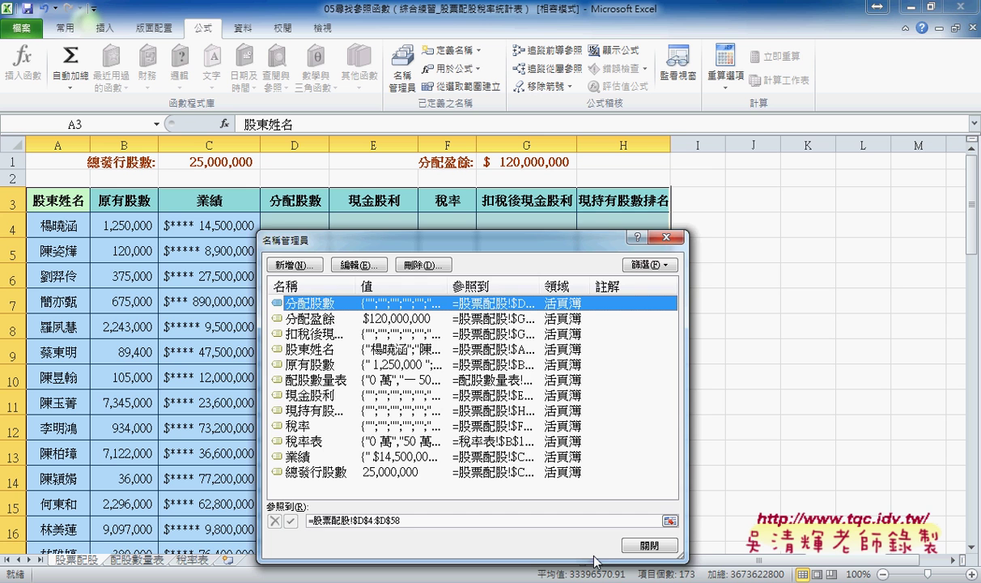
{"action": "left_click", "coordinate": [649, 544]}
Select cell D4 under 分配股數, then switch to the practice workbook's instructions
{"action": "left_click", "coordinate": [299, 222]}
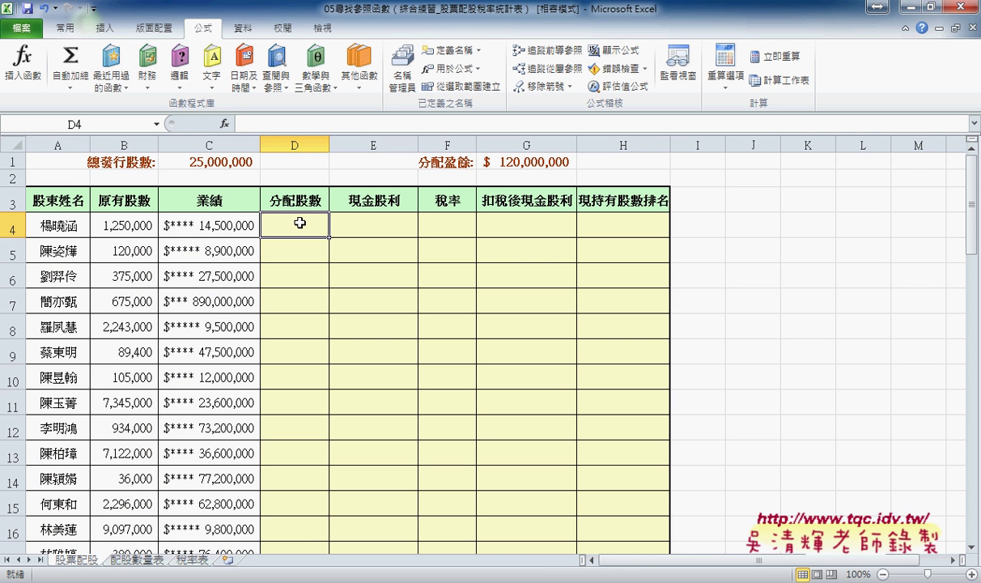
{"action": "key", "text": "ctrl+Tab"}
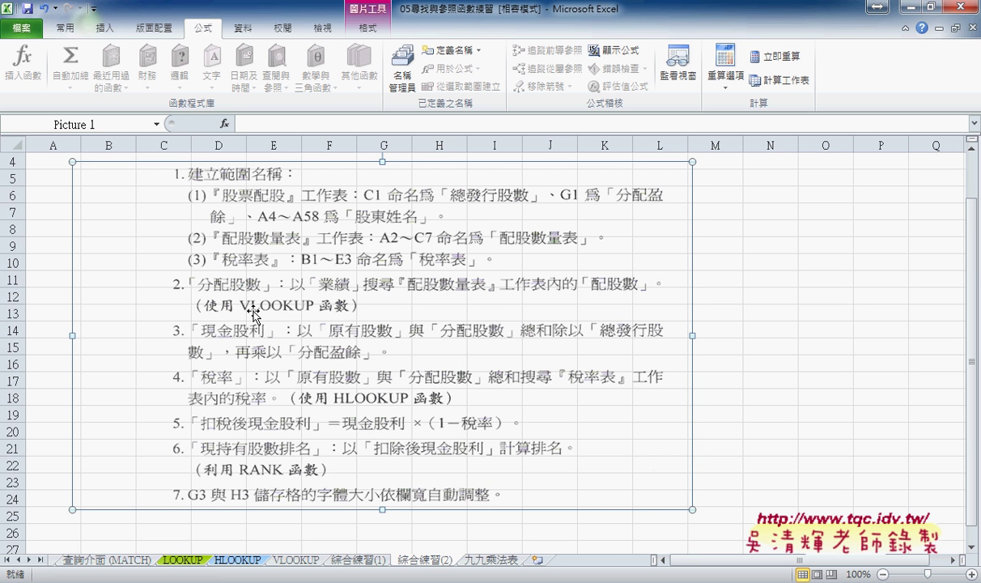
Restore the stock dividend workbook from the desktop and select the 業績 cell C4
{"action": "left_click", "coordinate": [867, 8]}
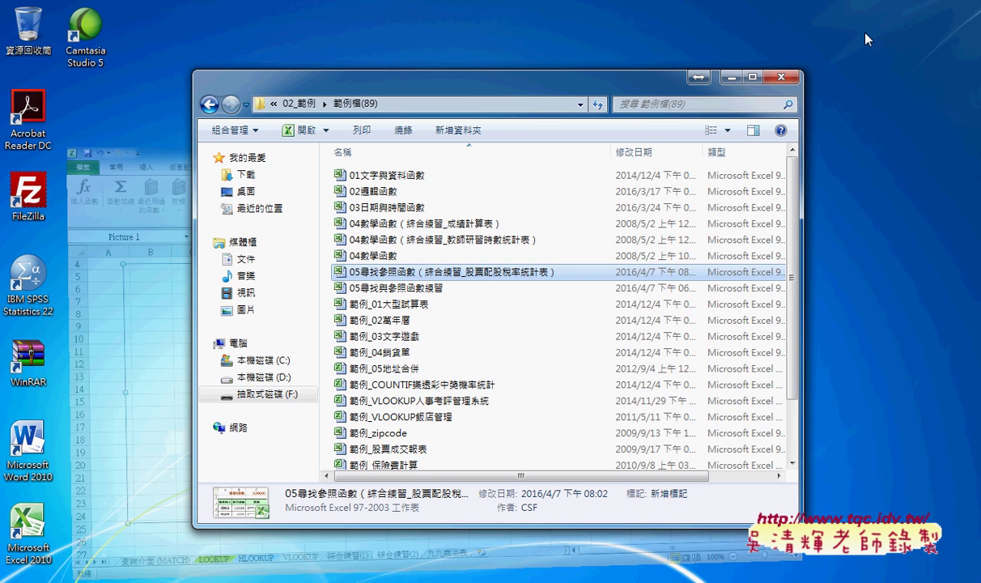
{"action": "left_click", "coordinate": [339, 508]}
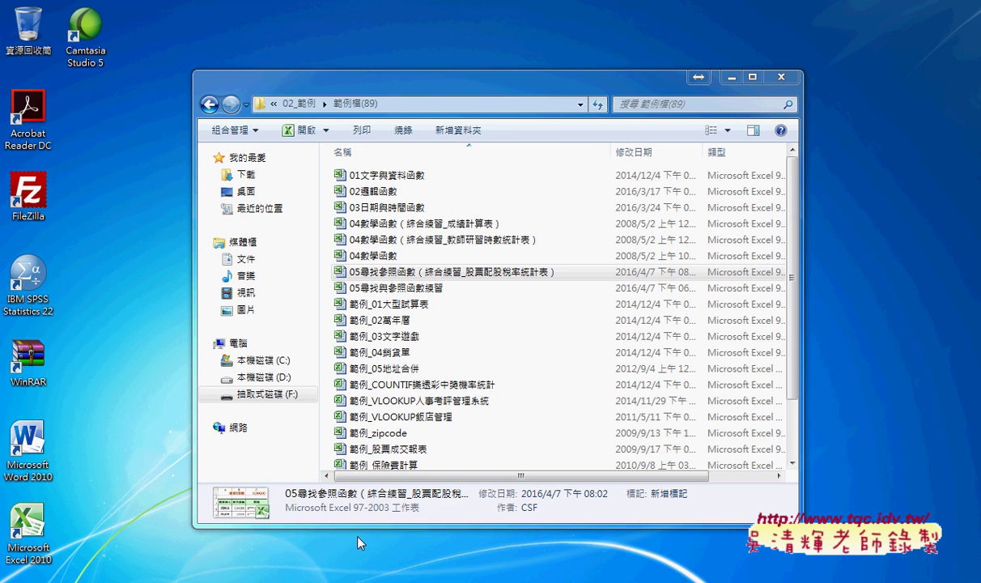
{"action": "left_click", "coordinate": [205, 225]}
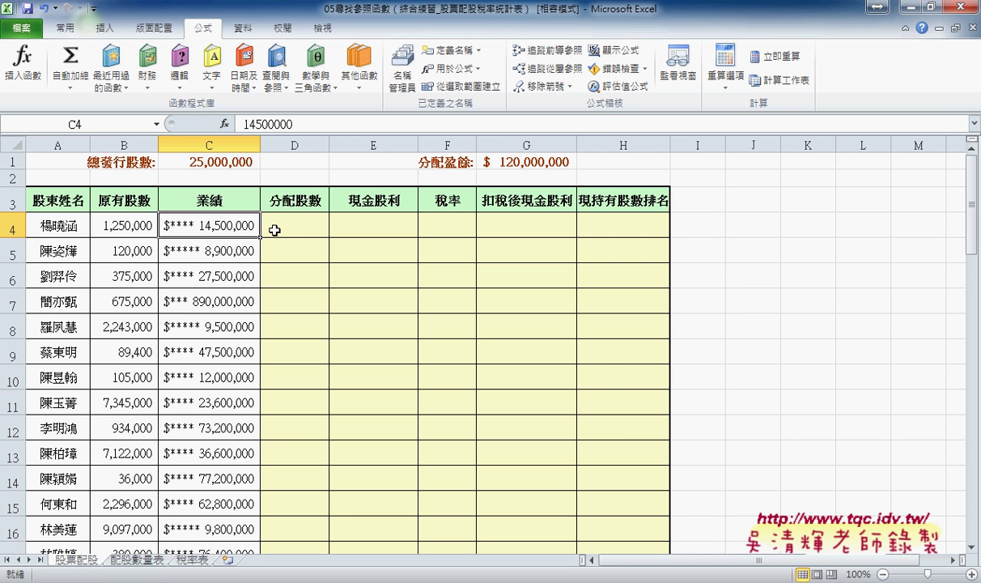
{"action": "left_click", "coordinate": [139, 558]}
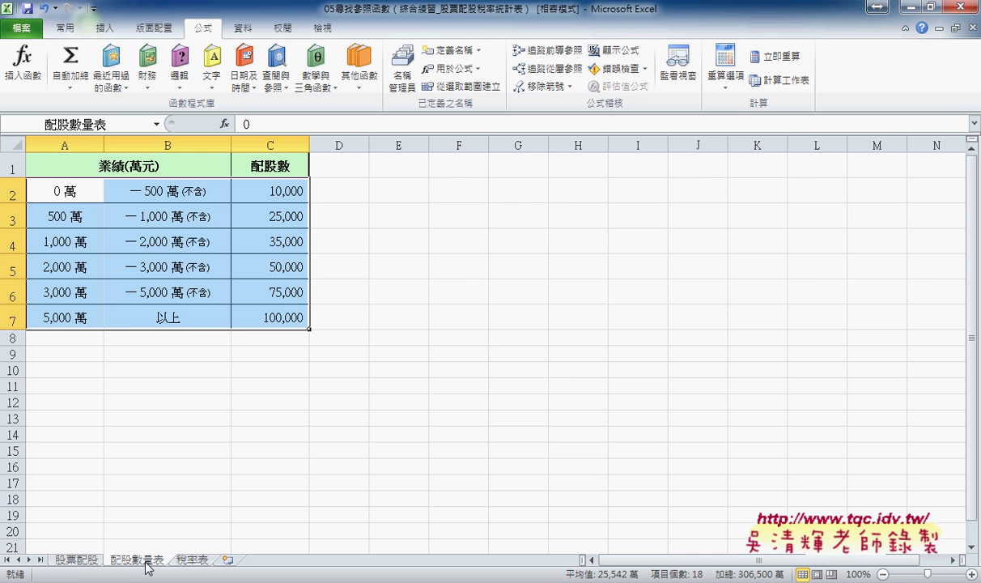
{"action": "left_click", "coordinate": [73, 241]}
{"action": "left_click_drag", "start_coordinate": [75, 242], "coordinate": [160, 241]}
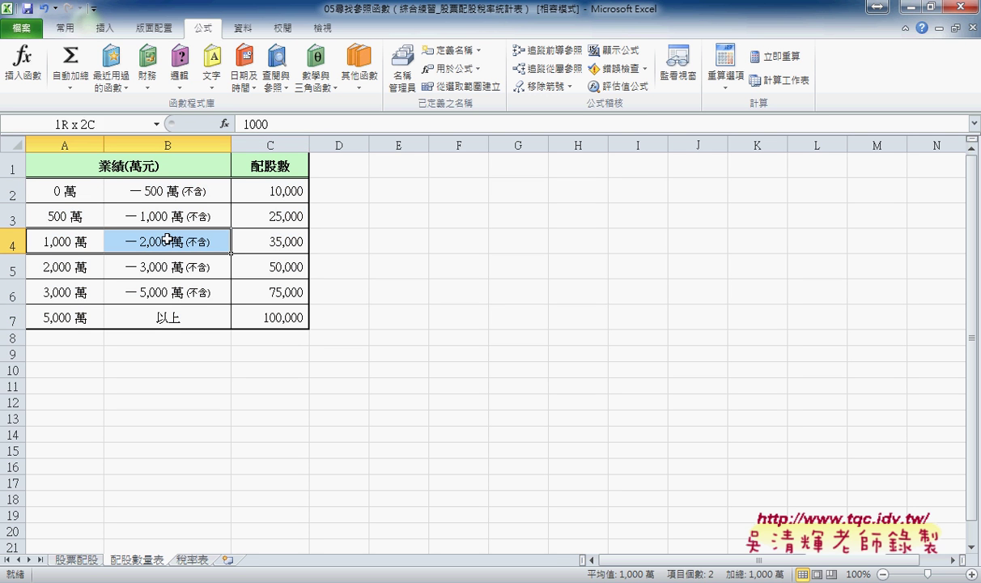
{"action": "left_click", "coordinate": [271, 241]}
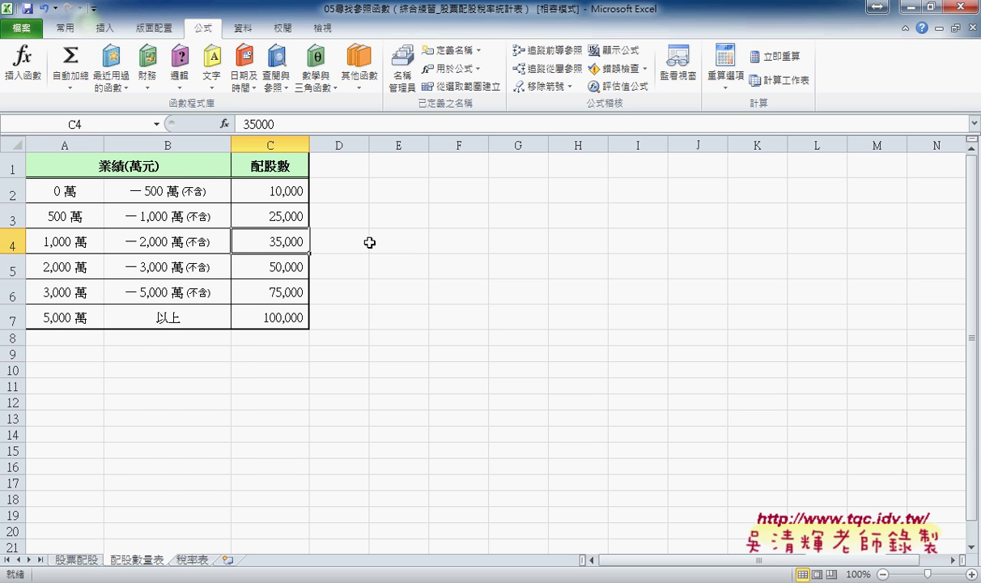
{"action": "left_click", "coordinate": [76, 559]}
{"action": "left_click", "coordinate": [279, 219]}
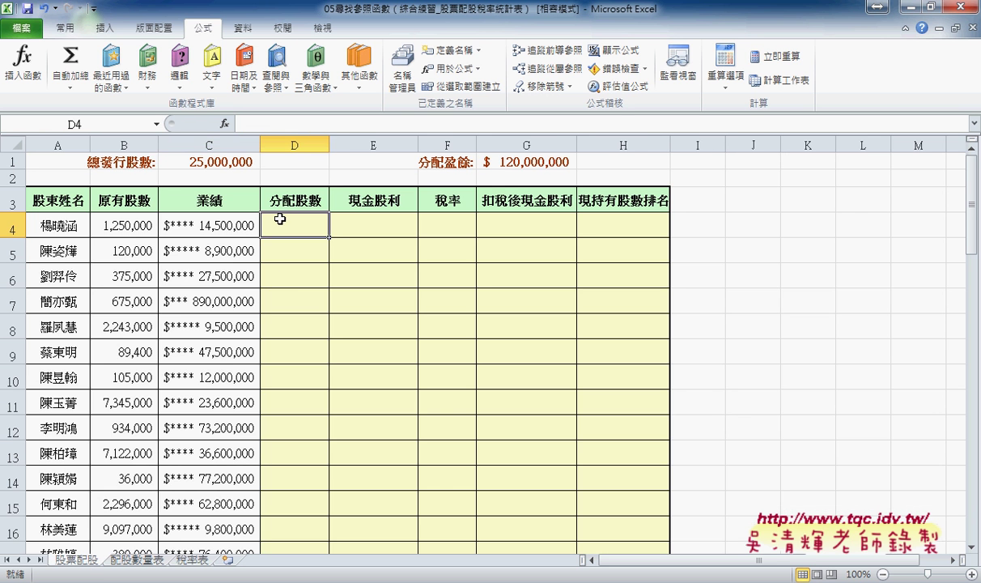
{"action": "type", "text": "35,000"}
{"action": "key", "text": "Return"}
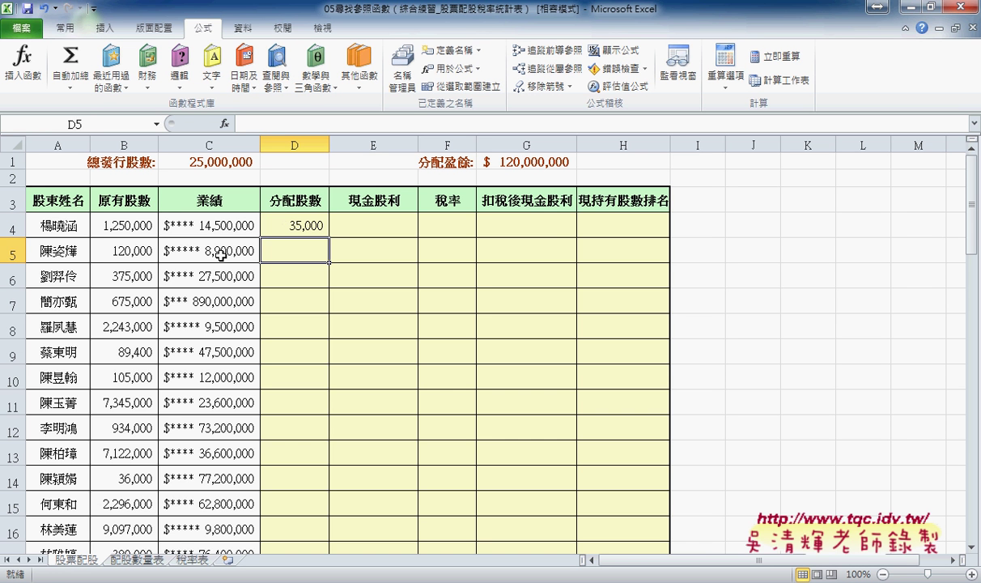
{"action": "left_click", "coordinate": [136, 559]}
{"action": "left_click_drag", "start_coordinate": [51, 212], "coordinate": [162, 214]}
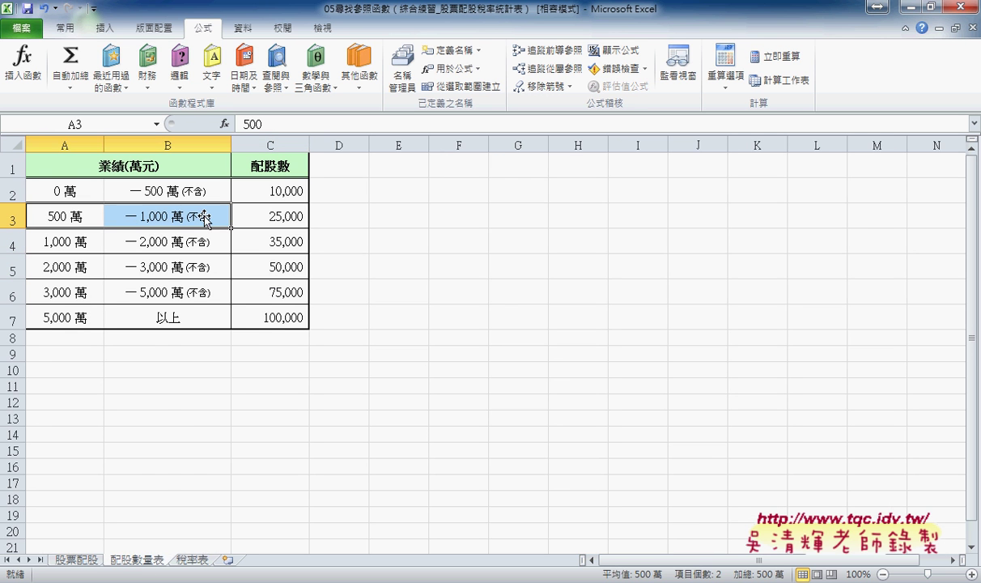
{"action": "left_click", "coordinate": [260, 215]}
{"action": "left_click", "coordinate": [77, 558]}
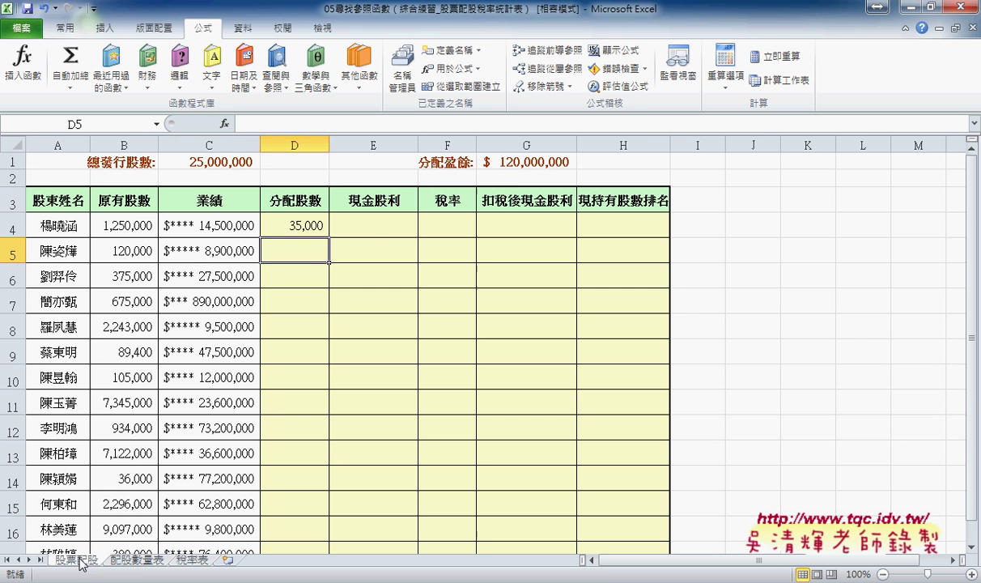
{"action": "type", "text": "255"}
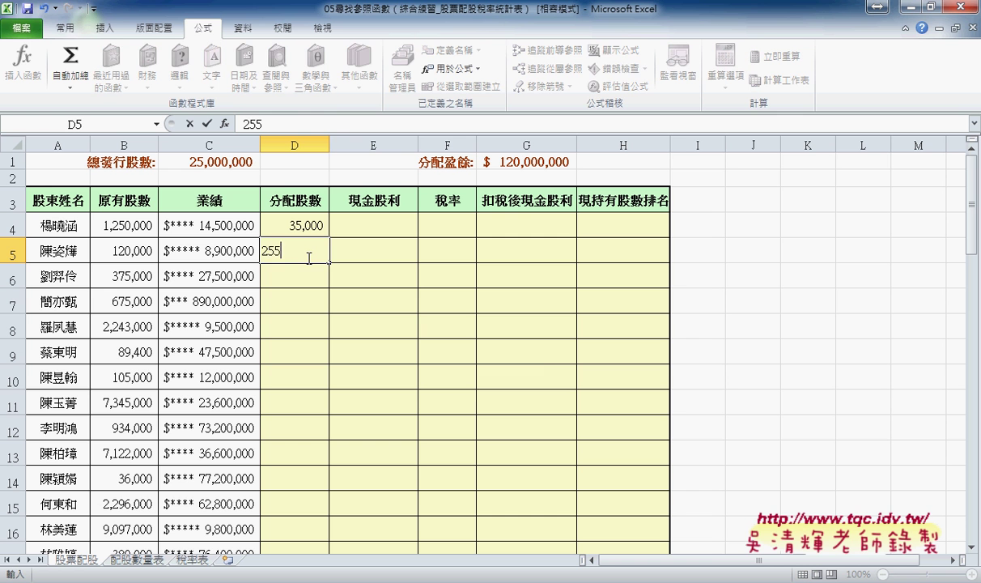
{"action": "type", "text": "00"}
{"action": "type", "text": "0"}
{"action": "left_click", "coordinate": [314, 295]}
{"action": "left_click_drag", "start_coordinate": [292, 221], "coordinate": [305, 258]}
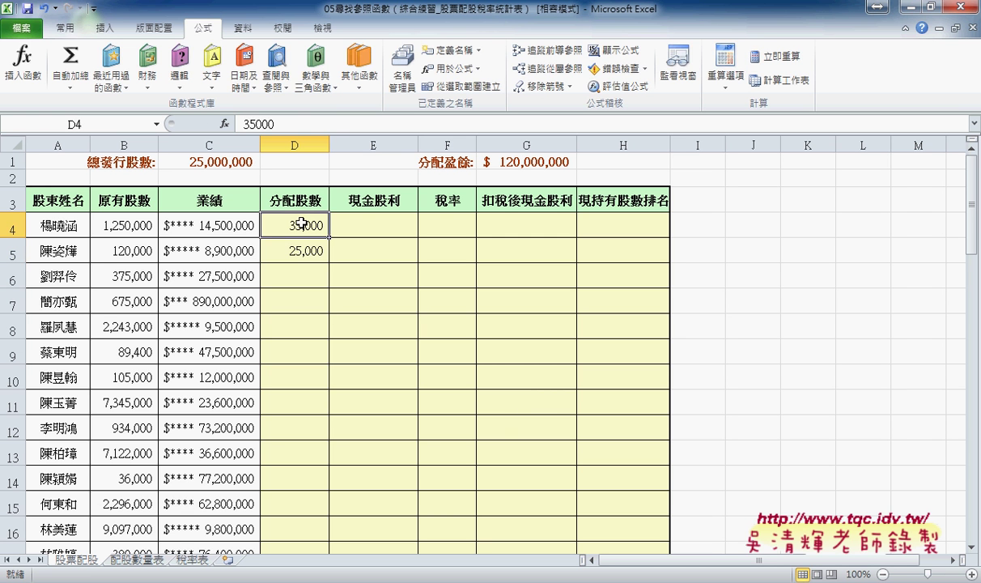
{"action": "key", "text": "Delete"}
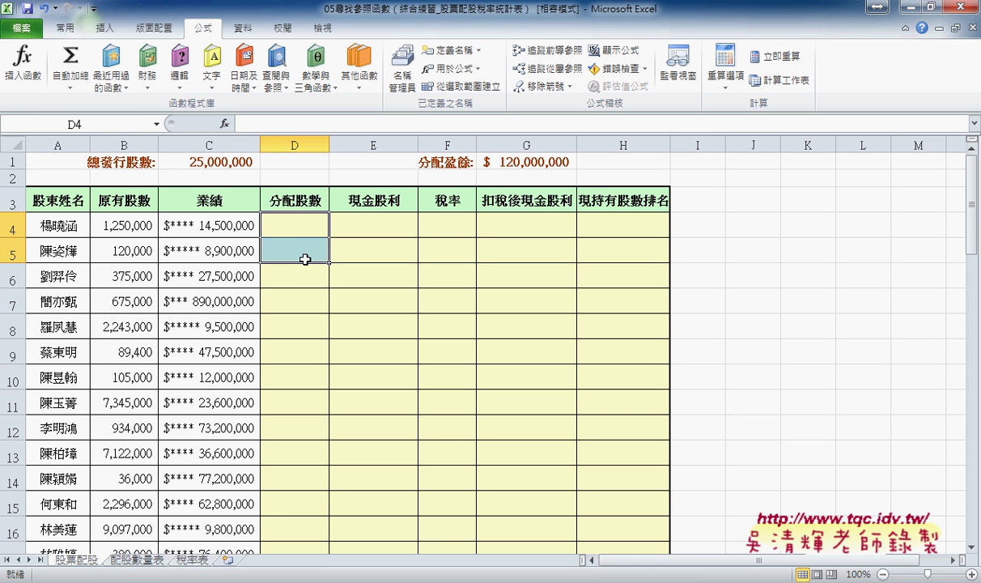
{"action": "left_click", "coordinate": [305, 230]}
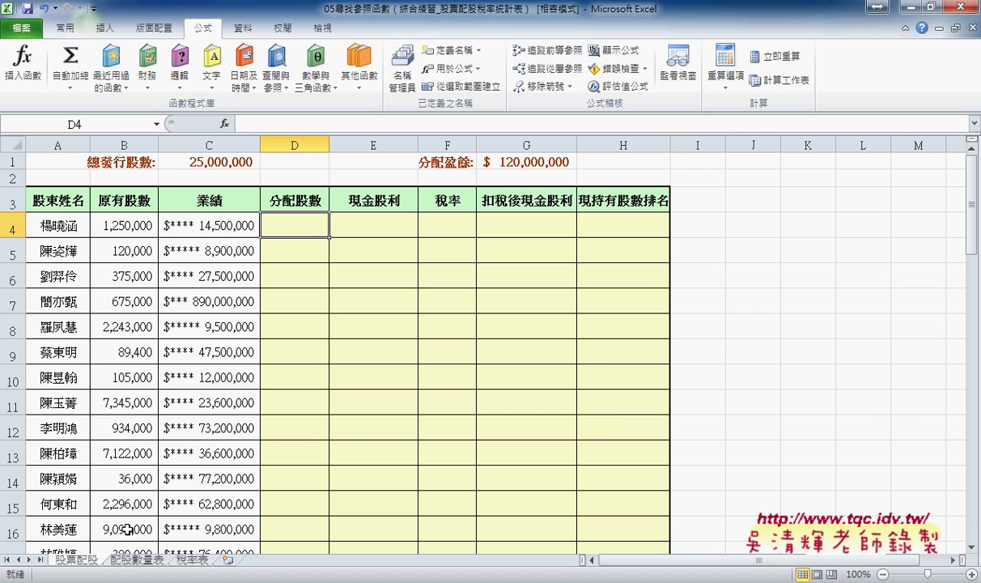
{"action": "left_click", "coordinate": [144, 565]}
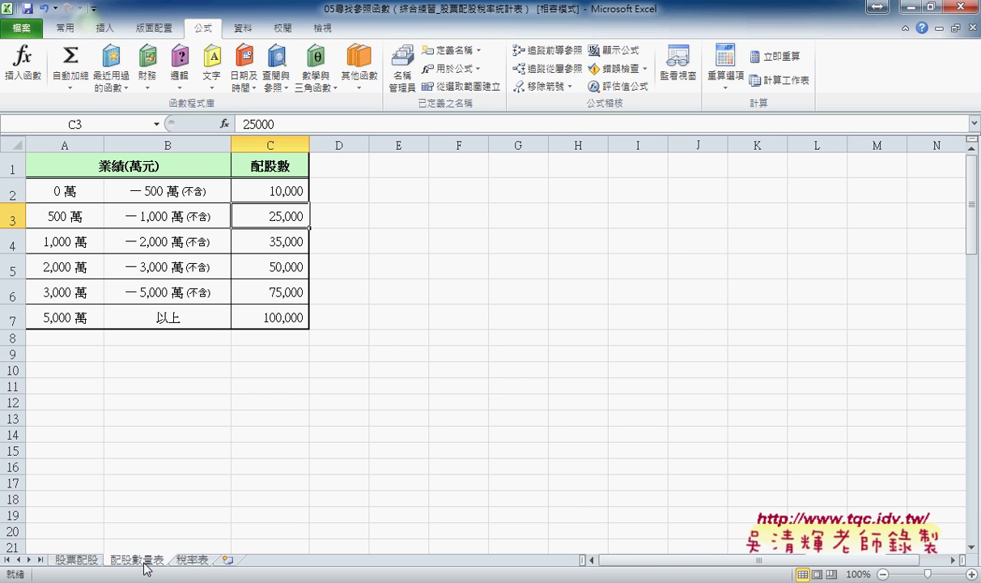
{"action": "left_click", "coordinate": [63, 188]}
{"action": "left_click", "coordinate": [65, 214]}
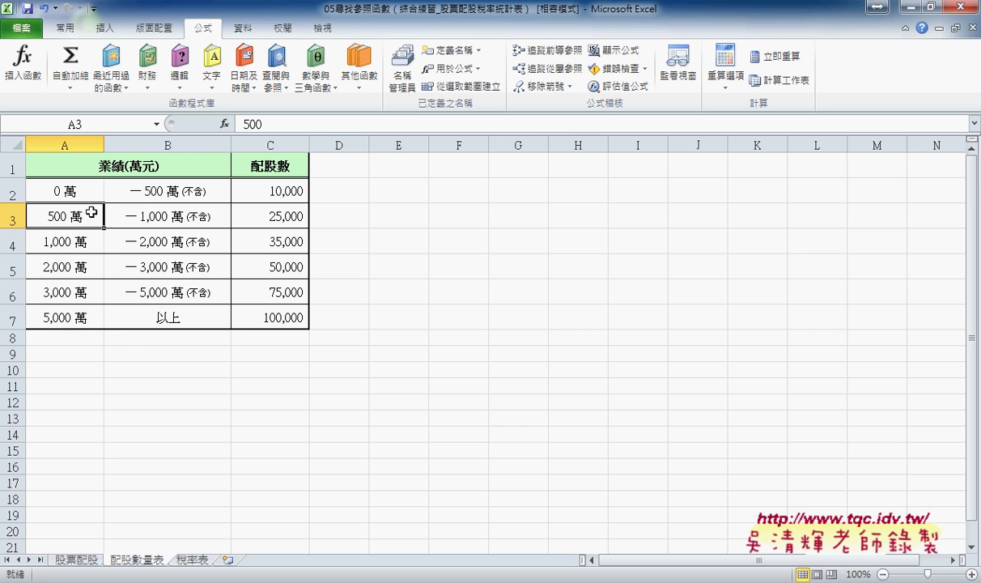
{"action": "left_click", "coordinate": [78, 558]}
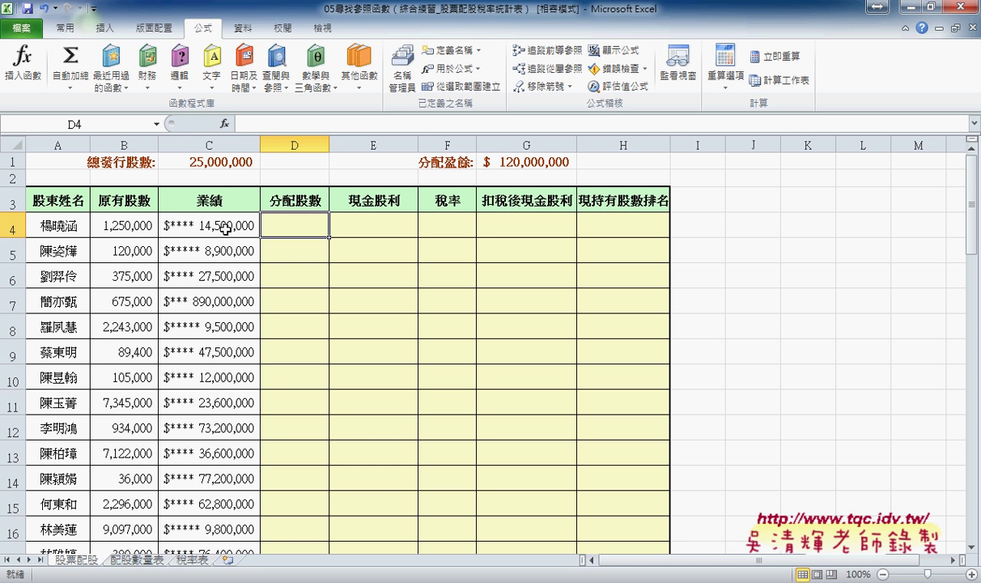
Select C4 and E4, then review the practice workbook's instruction picture
{"action": "left_click", "coordinate": [225, 228]}
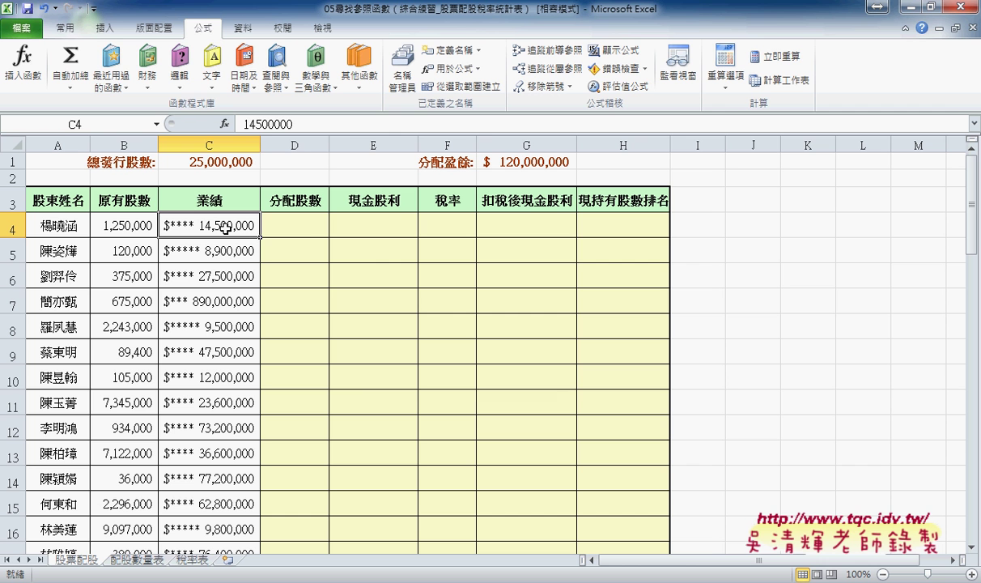
{"action": "left_click", "coordinate": [364, 215]}
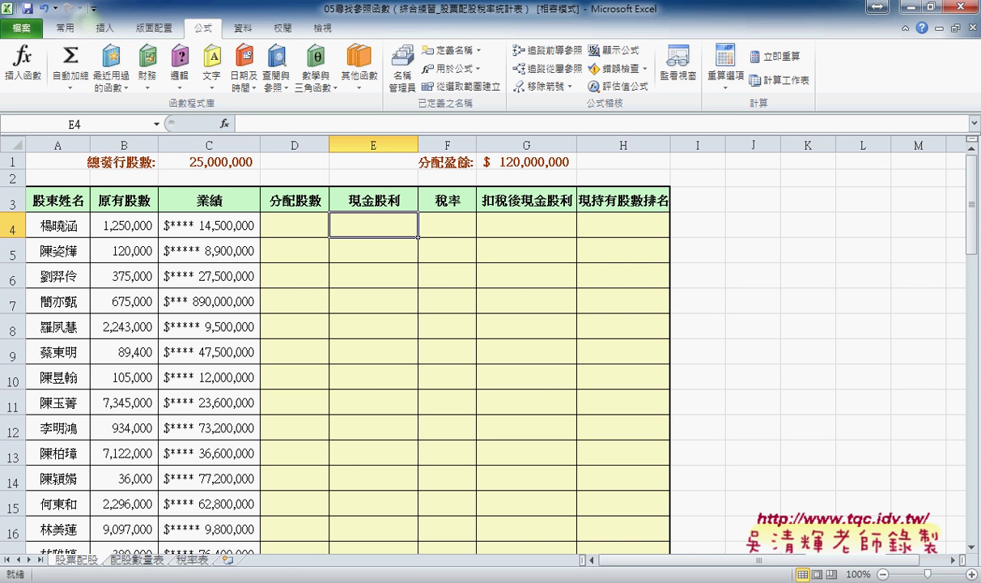
{"action": "left_click", "coordinate": [276, 553]}
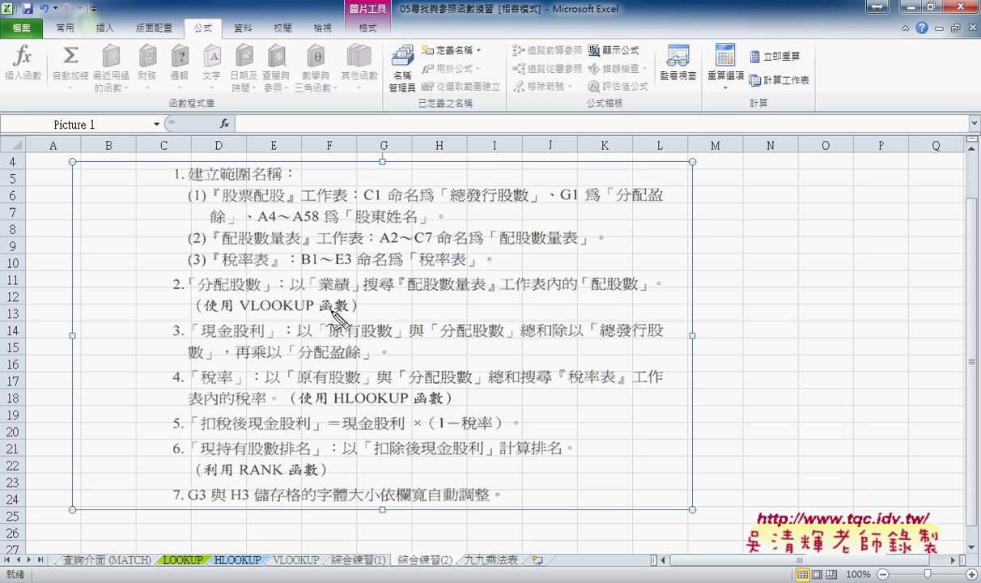
{"action": "left_click_drag", "start_coordinate": [334, 319], "coordinate": [339, 345]}
{"action": "left_click_drag", "start_coordinate": [511, 319], "coordinate": [513, 352]}
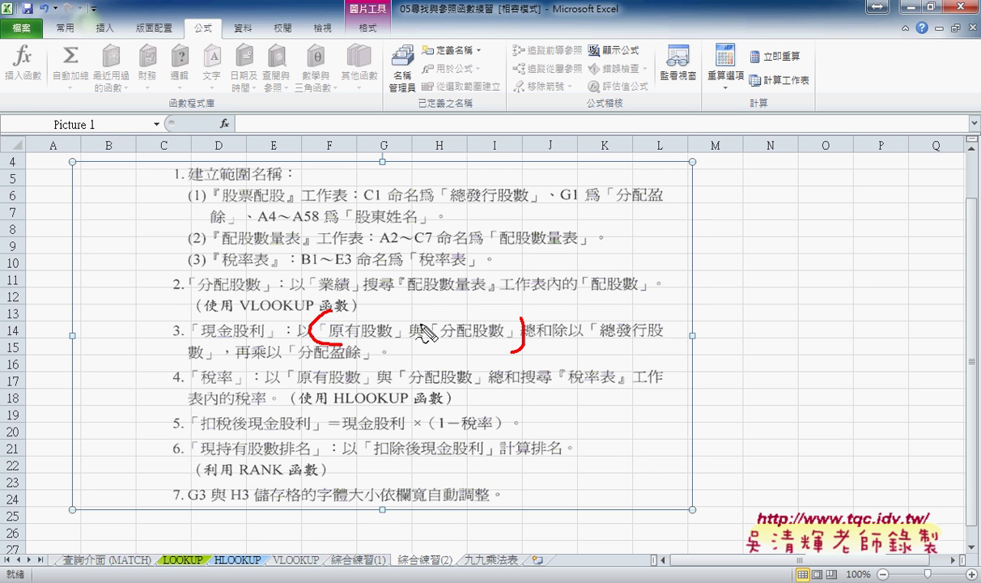
{"action": "mouse_move", "coordinate": [404, 328]}
{"action": "left_mouse_down"}
{"action": "mouse_move", "coordinate": [430, 326]}
{"action": "mouse_move", "coordinate": [419, 350]}
{"action": "left_mouse_up"}
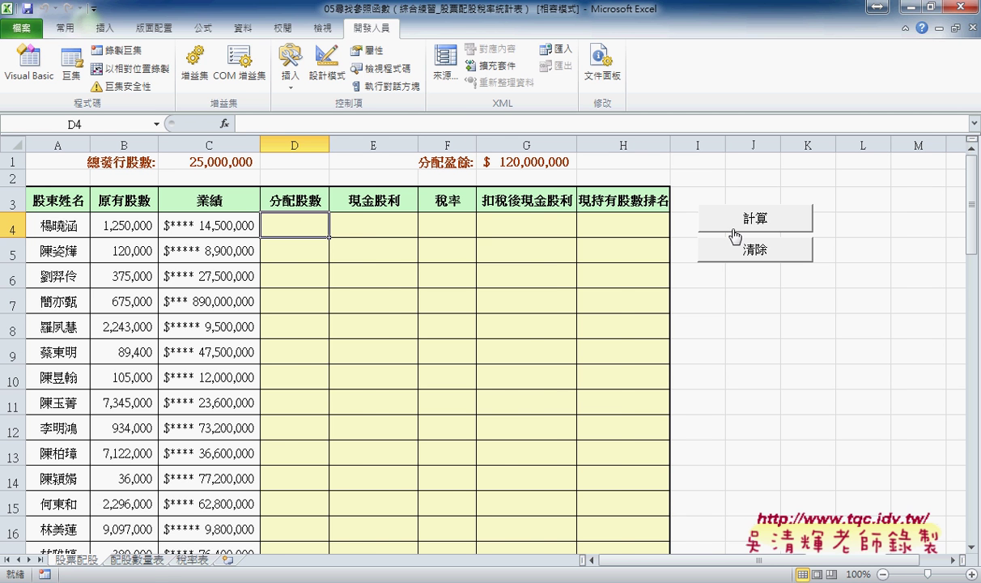
Run the 計算 macro to fill the yellow columns, then open D4's VLOOKUP Function Arguments
{"action": "left_click", "coordinate": [757, 218]}
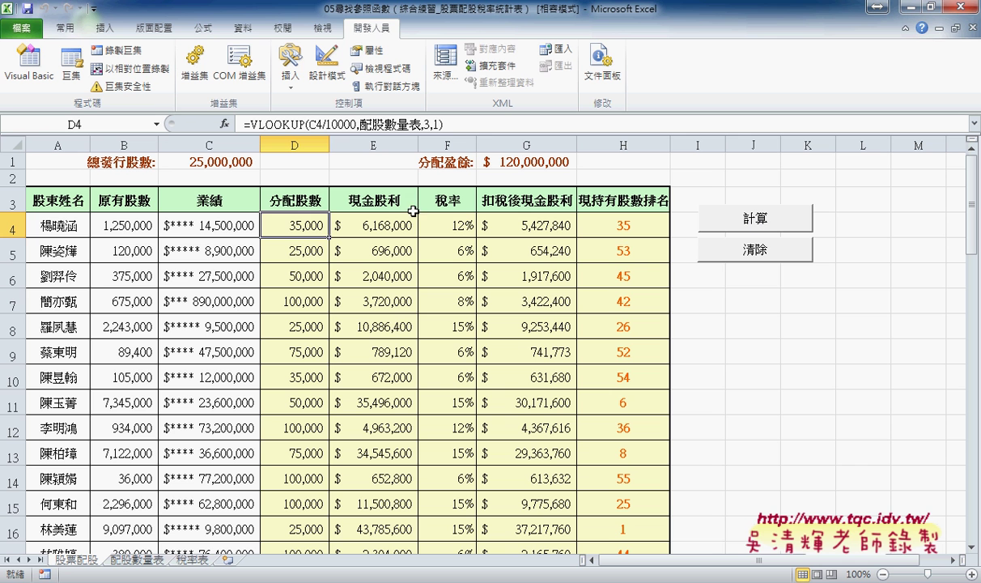
{"action": "double_click", "coordinate": [297, 226]}
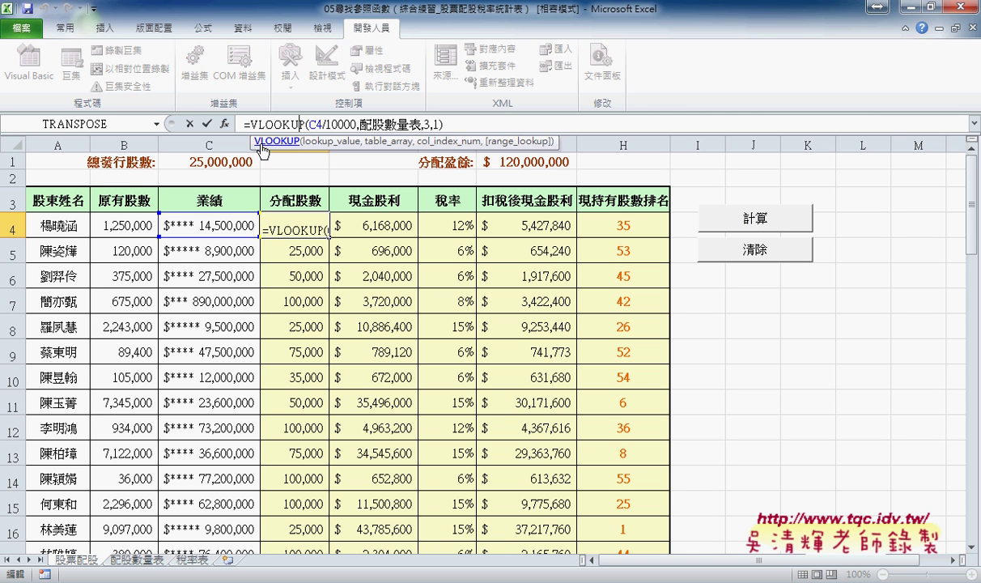
{"action": "left_click", "coordinate": [226, 124]}
{"action": "left_click_drag", "start_coordinate": [875, 359], "coordinate": [621, 163]}
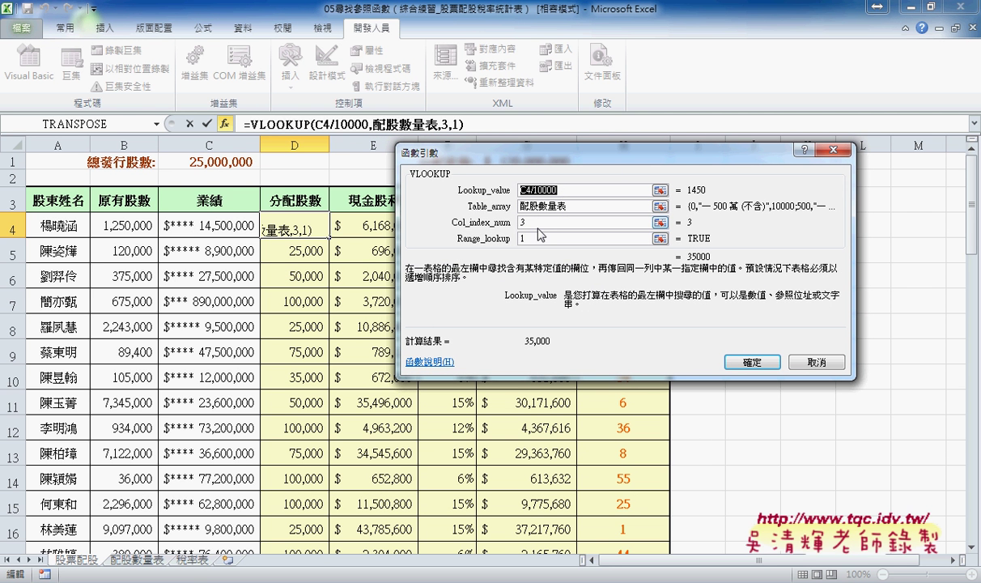
Highlight the 10000 divisor in Lookup_value and inspect the 配股數量表 Table_array range
{"action": "left_click", "coordinate": [569, 191]}
{"action": "left_click_drag", "start_coordinate": [528, 190], "coordinate": [579, 190]}
{"action": "left_click", "coordinate": [596, 206]}
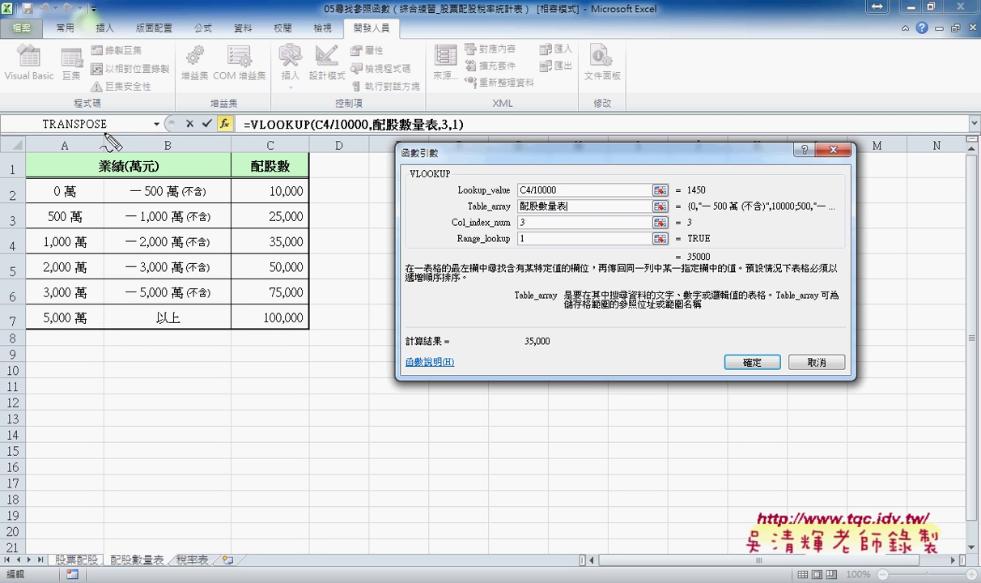
Highlight parts of the sheet while reviewing D4's VLOOKUP arguments
{"action": "left_click_drag", "start_coordinate": [106, 131], "coordinate": [111, 334]}
{"action": "left_click_drag", "start_coordinate": [226, 132], "coordinate": [219, 348]}
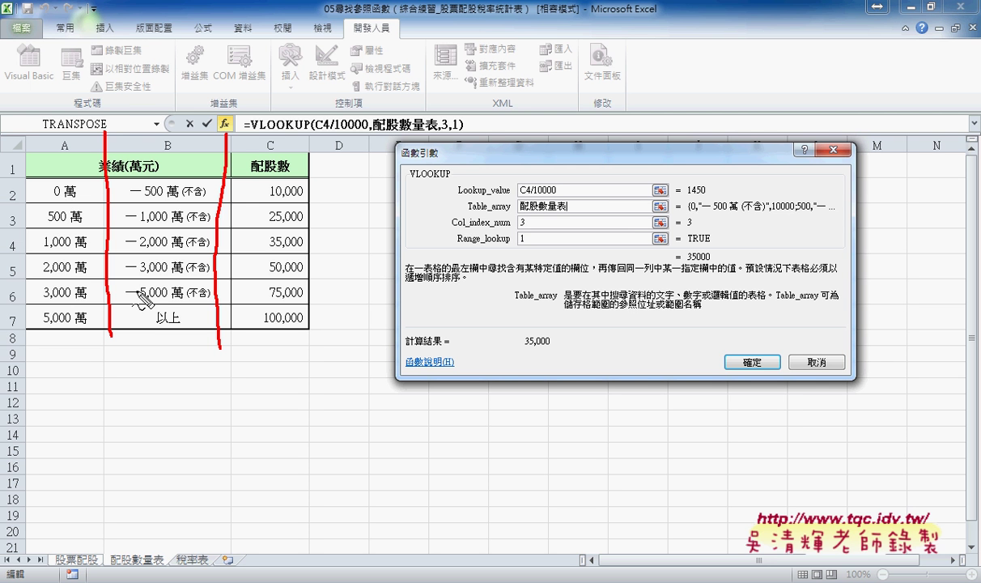
{"action": "mouse_move", "coordinate": [110, 91]}
{"action": "left_mouse_down"}
{"action": "mouse_move", "coordinate": [93, 105]}
{"action": "mouse_move", "coordinate": [112, 123]}
{"action": "left_mouse_up"}
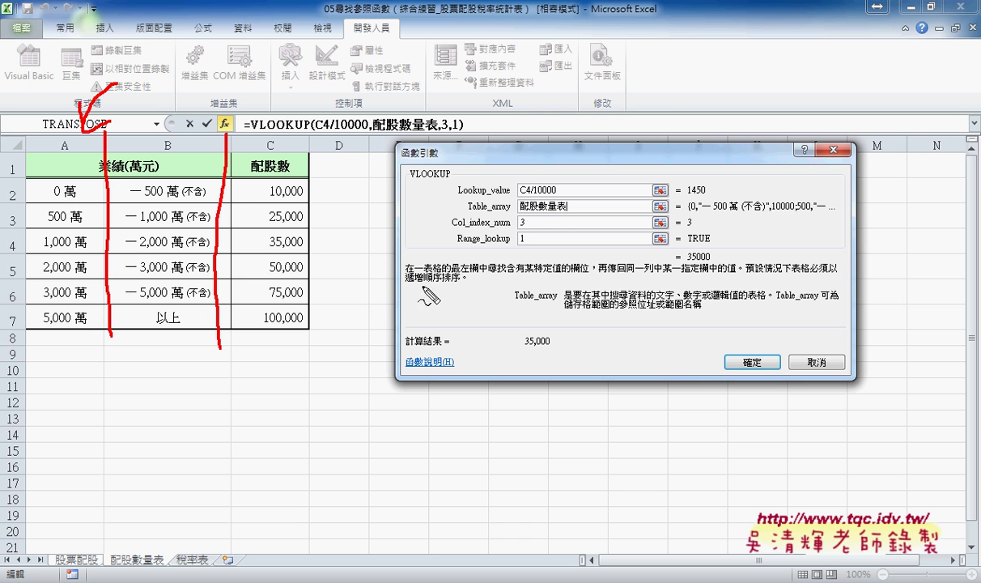
{"action": "mouse_move", "coordinate": [530, 230]}
{"action": "left_mouse_down"}
{"action": "mouse_move", "coordinate": [541, 241]}
{"action": "mouse_move", "coordinate": [525, 230]}
{"action": "left_mouse_up"}
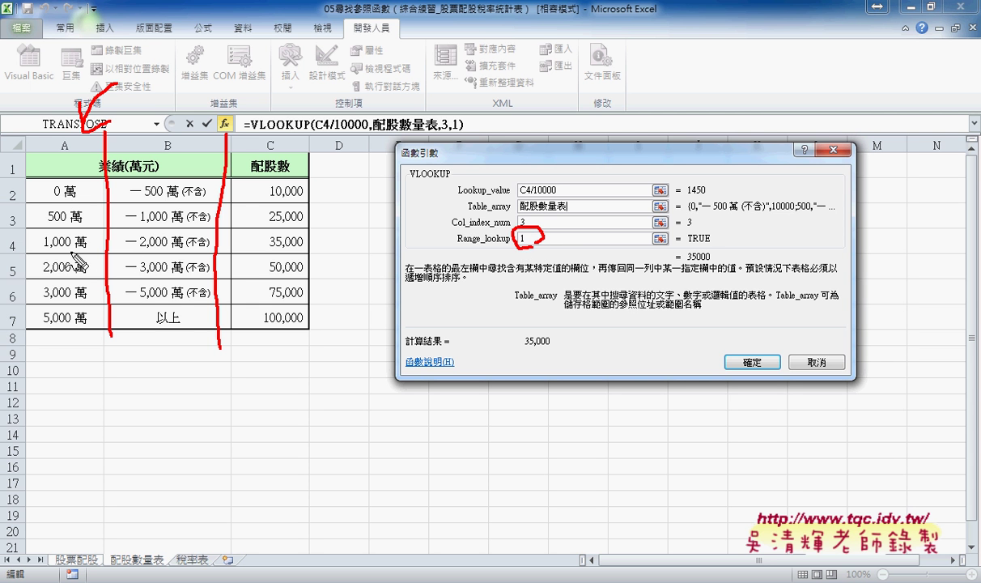
{"action": "mouse_move", "coordinate": [38, 233]}
{"action": "left_mouse_down"}
{"action": "mouse_move", "coordinate": [44, 261]}
{"action": "mouse_move", "coordinate": [40, 253]}
{"action": "left_mouse_up"}
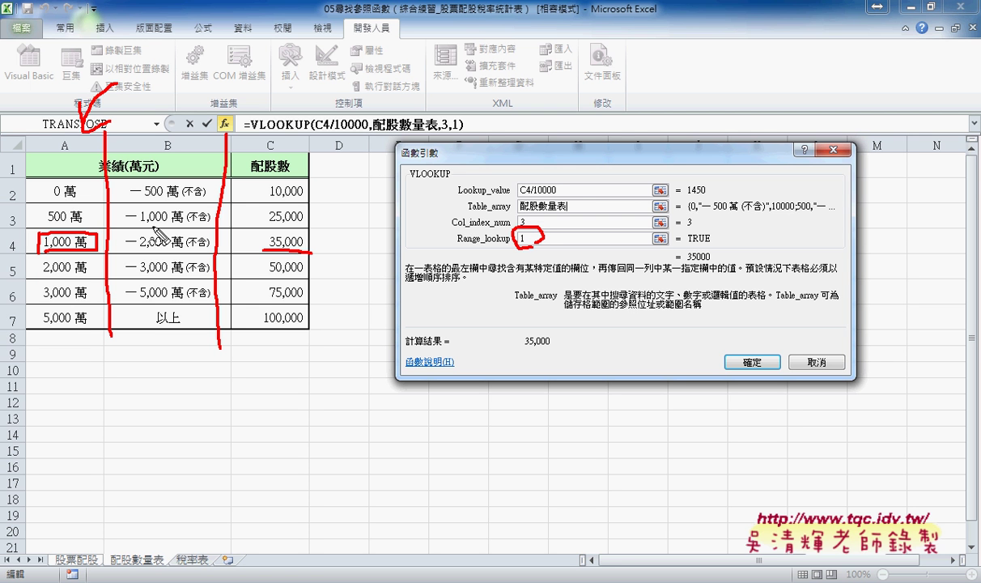
{"action": "left_click_drag", "start_coordinate": [85, 225], "coordinate": [91, 219]}
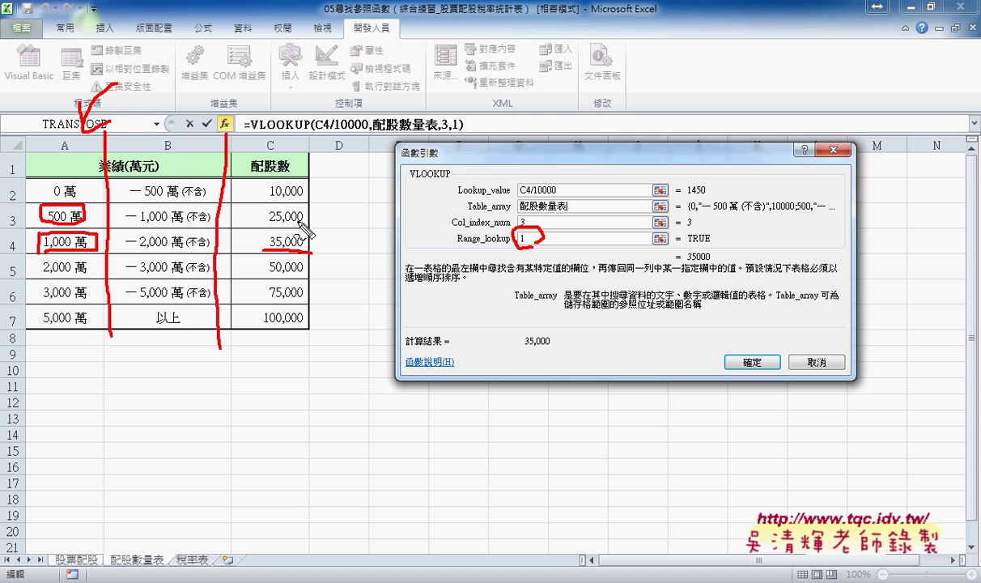
{"action": "left_click_drag", "start_coordinate": [300, 224], "coordinate": [306, 225]}
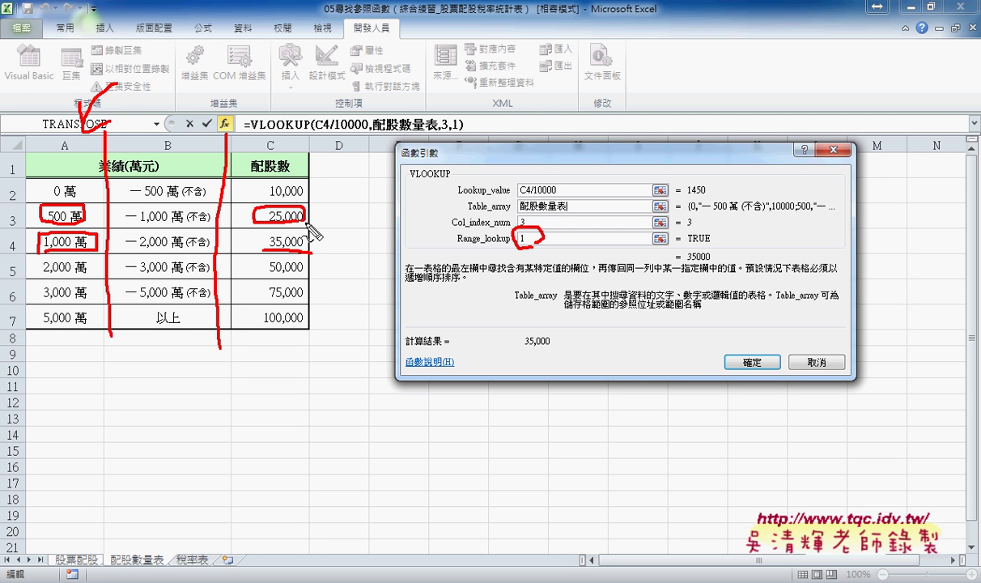
Enter =VLOOKUP(C4/10000,配股數量表,3,1) in D4 and bring up the exercise instructions workbook
{"action": "key", "text": "Escape"}
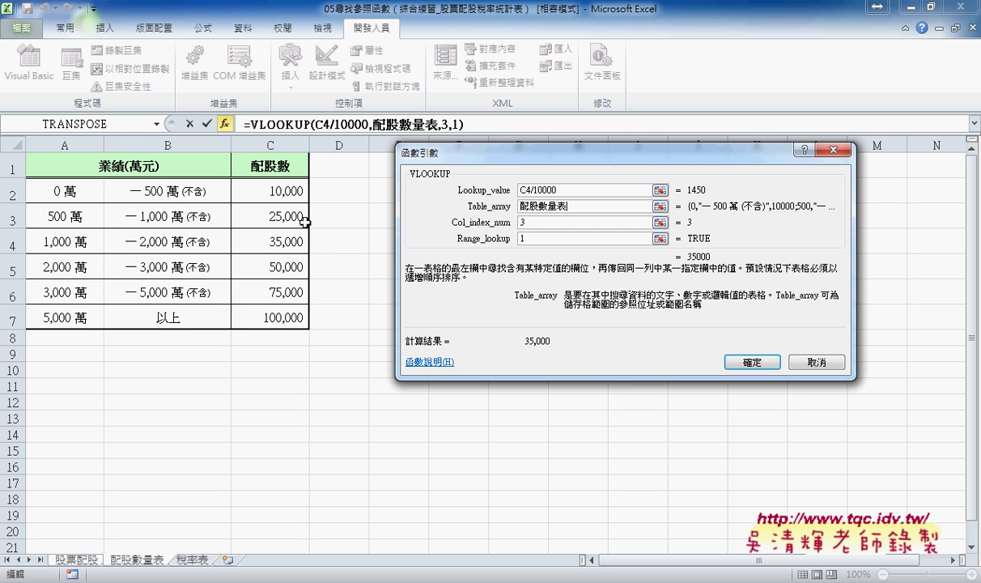
{"action": "left_click", "coordinate": [752, 364]}
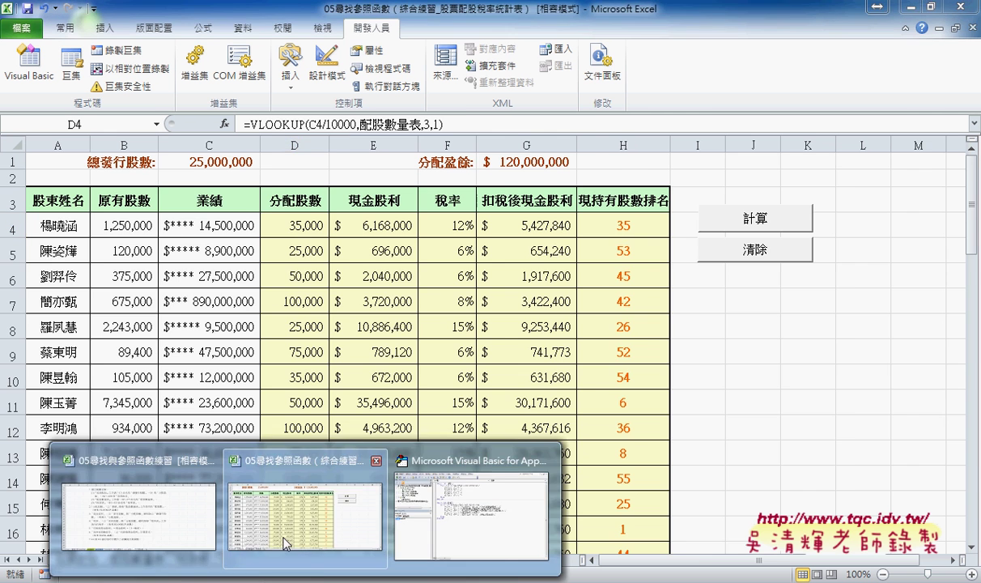
{"action": "left_click", "coordinate": [140, 504]}
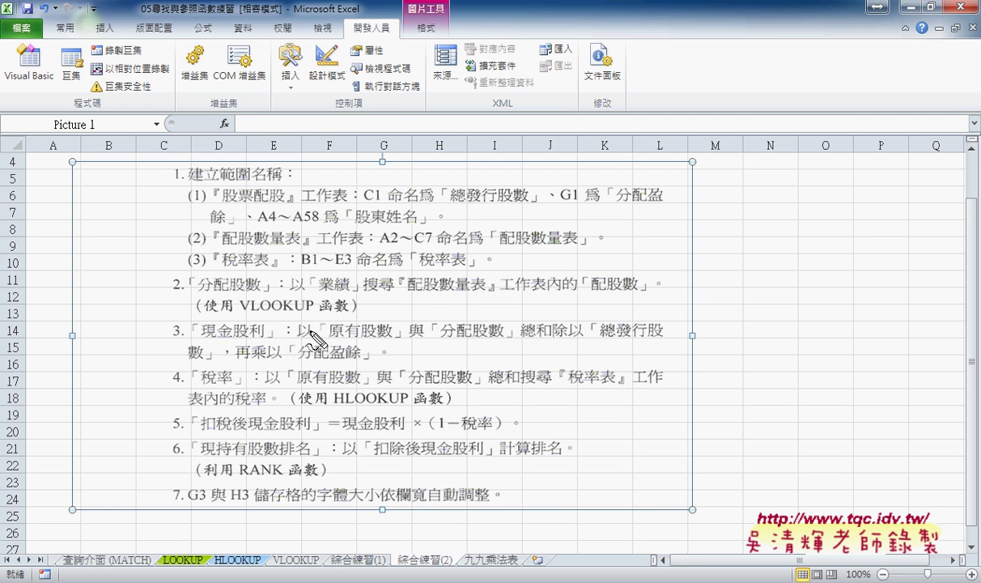
{"action": "mouse_move", "coordinate": [308, 327]}
{"action": "left_mouse_down"}
{"action": "mouse_move", "coordinate": [333, 310]}
{"action": "mouse_move", "coordinate": [339, 352]}
{"action": "left_mouse_up"}
{"action": "mouse_move", "coordinate": [415, 323]}
{"action": "left_mouse_down"}
{"action": "mouse_move", "coordinate": [415, 340]}
{"action": "mouse_move", "coordinate": [423, 330]}
{"action": "left_mouse_up"}
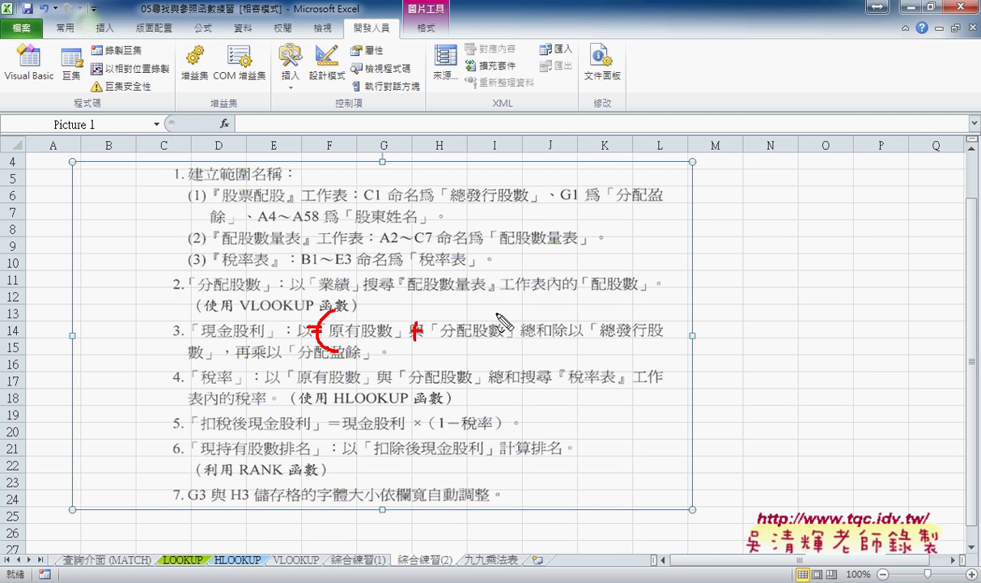
{"action": "left_click_drag", "start_coordinate": [502, 311], "coordinate": [503, 350]}
{"action": "left_click_drag", "start_coordinate": [573, 303], "coordinate": [525, 366]}
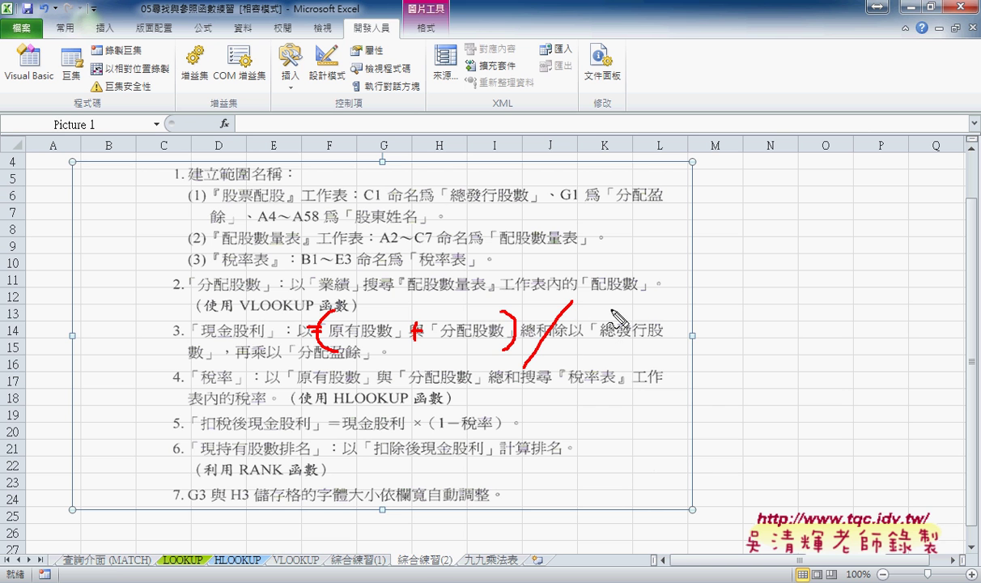
{"action": "left_click_drag", "start_coordinate": [611, 309], "coordinate": [602, 345]}
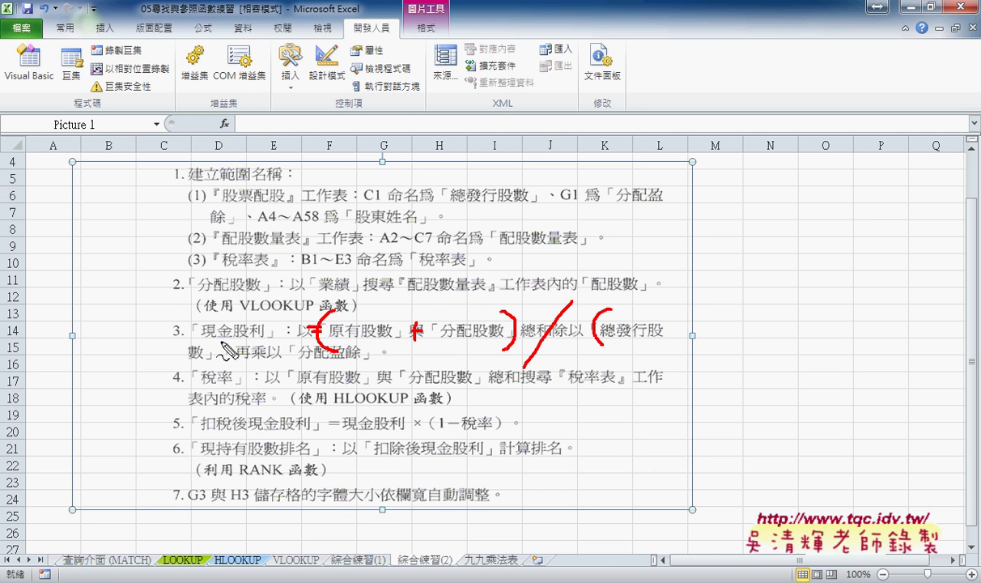
{"action": "left_click_drag", "start_coordinate": [223, 345], "coordinate": [215, 371]}
{"action": "mouse_move", "coordinate": [252, 338]}
{"action": "left_mouse_down"}
{"action": "mouse_move", "coordinate": [253, 357]}
{"action": "mouse_move", "coordinate": [264, 359]}
{"action": "mouse_move", "coordinate": [242, 358]}
{"action": "left_mouse_up"}
{"action": "left_click_drag", "start_coordinate": [241, 350], "coordinate": [295, 342]}
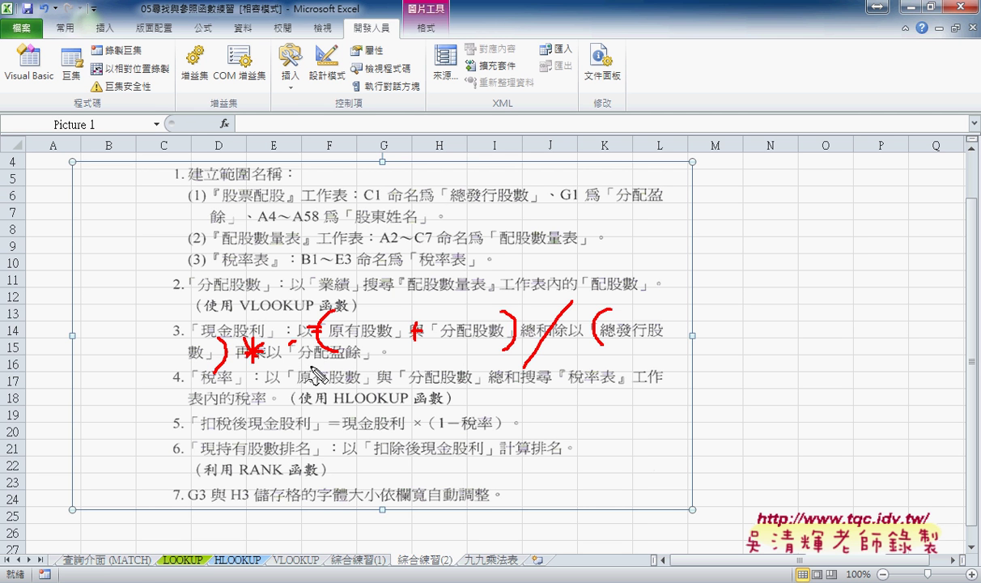
{"action": "key", "text": "Escape"}
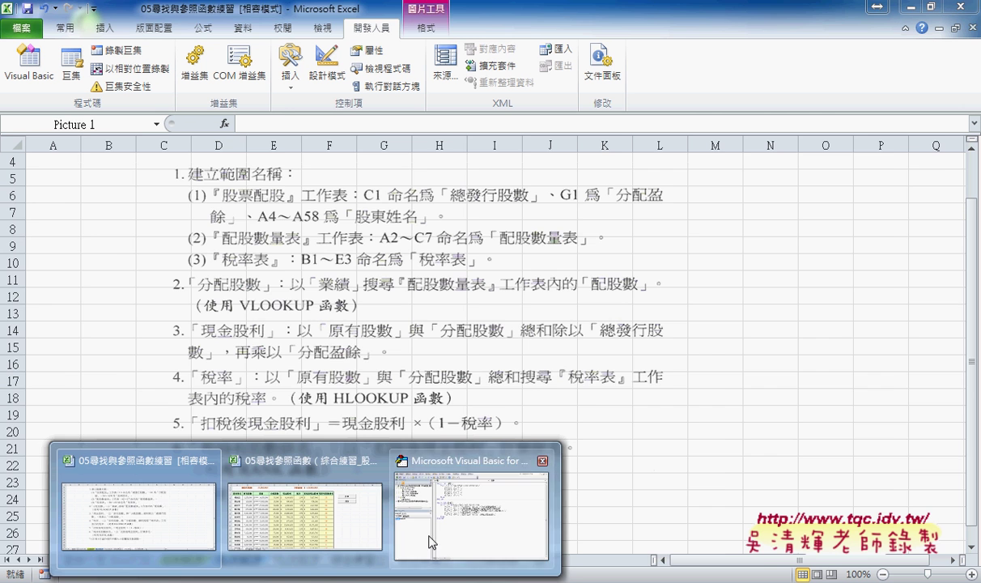
{"action": "left_click", "coordinate": [313, 525]}
{"action": "left_click", "coordinate": [355, 212]}
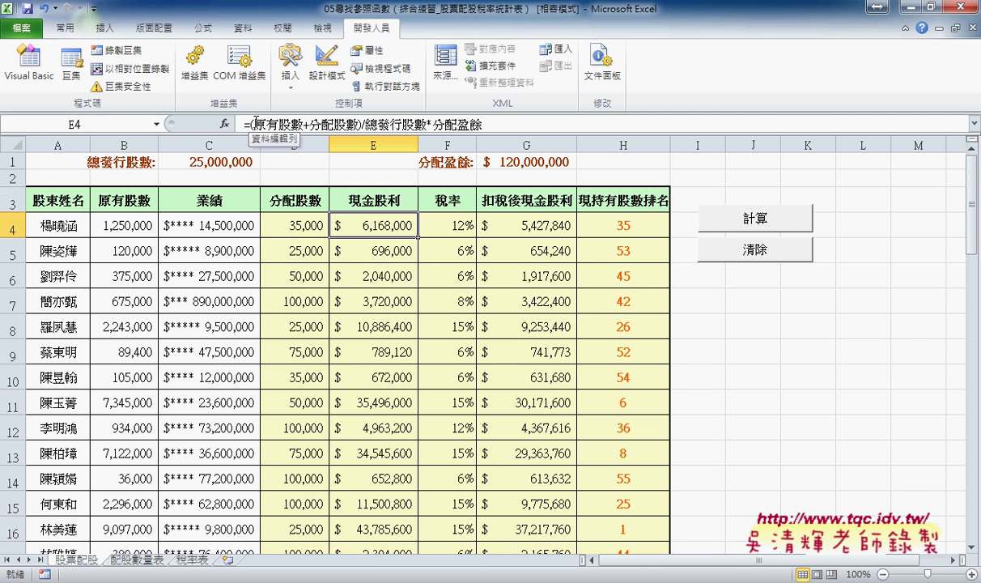
Clear E4's formula and insert the names 原有股數+分配股數 via F3 Paste Name
{"action": "left_click_drag", "start_coordinate": [250, 124], "coordinate": [556, 127]}
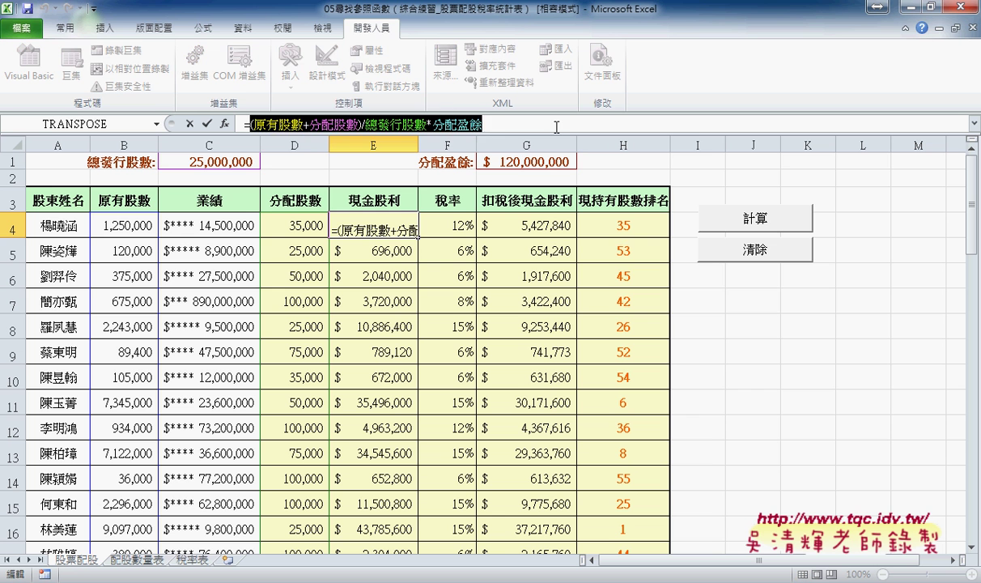
{"action": "key", "text": "Delete"}
{"action": "key", "text": "F3"}
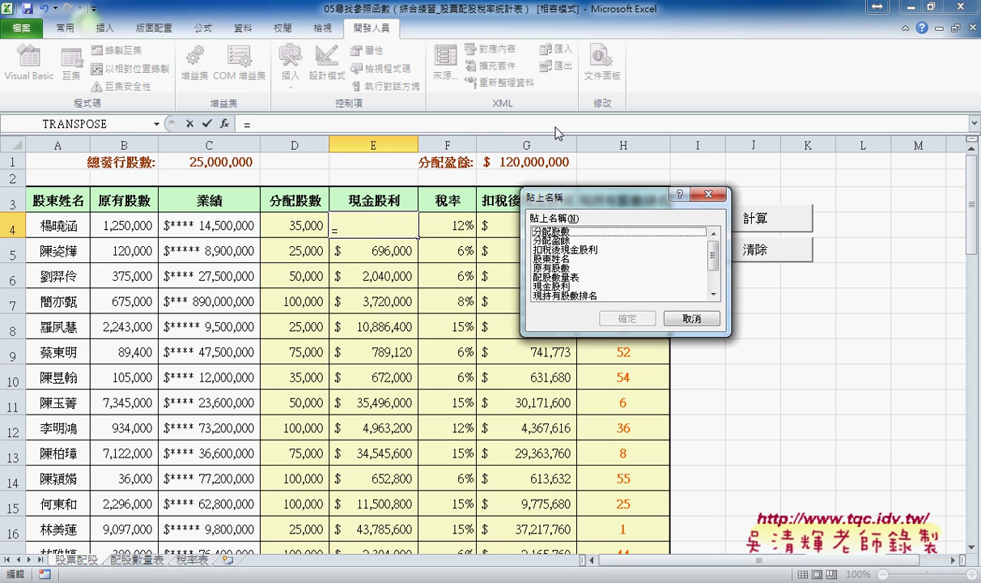
{"action": "left_click", "coordinate": [536, 267]}
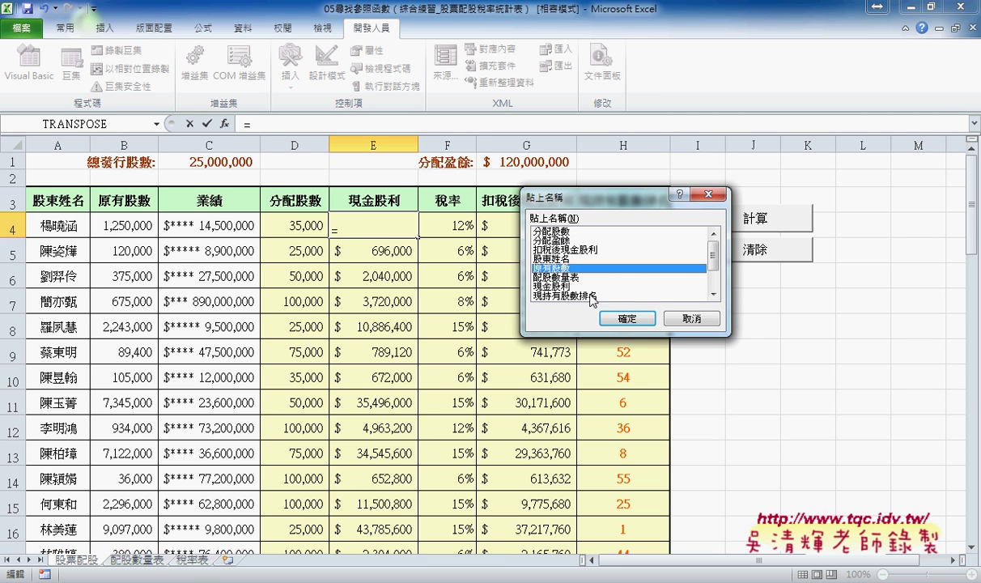
{"action": "left_click", "coordinate": [625, 319]}
{"action": "type", "text": "+"}
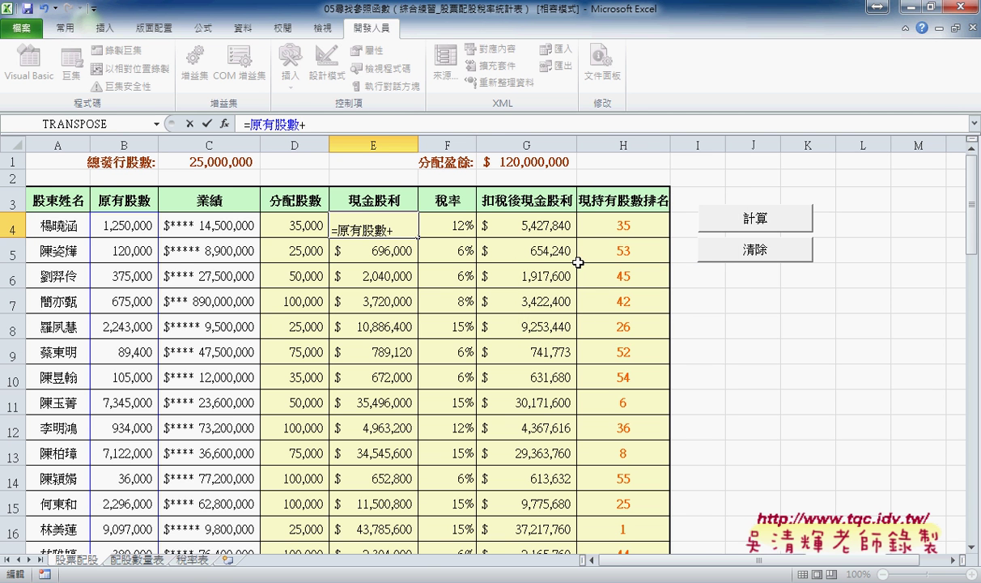
{"action": "key", "text": "F3"}
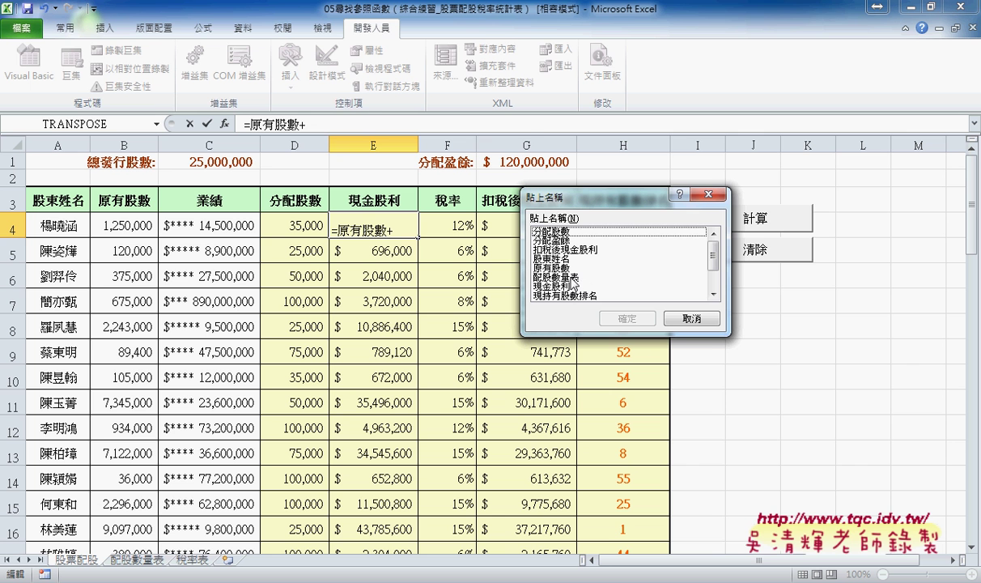
{"action": "left_click", "coordinate": [563, 233]}
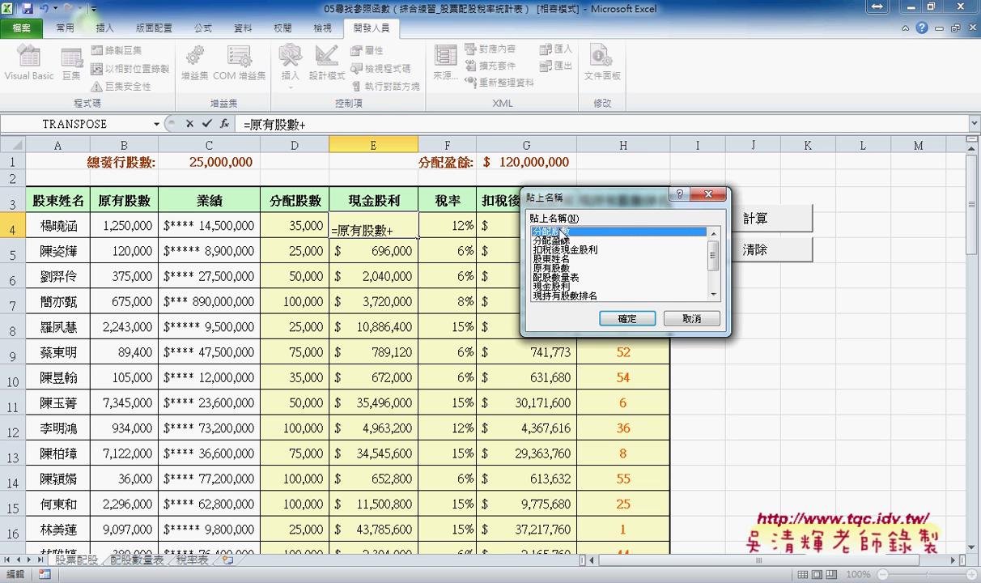
{"action": "left_click", "coordinate": [616, 318]}
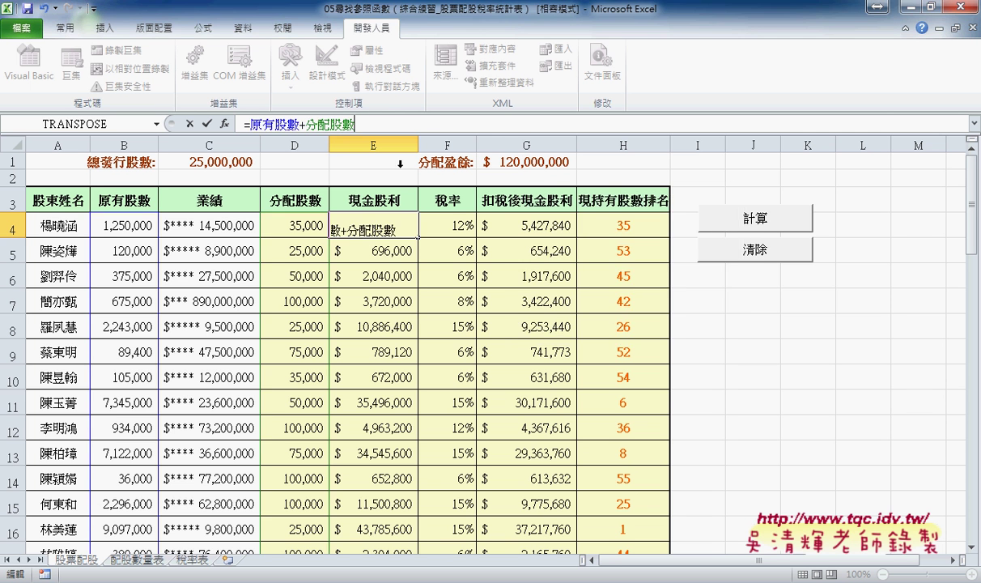
Bracket them, append /總發行股數*分配盈餘, and commit E4's formula
{"action": "left_click", "coordinate": [251, 123]}
{"action": "type", "text": "("}
{"action": "left_click", "coordinate": [372, 128]}
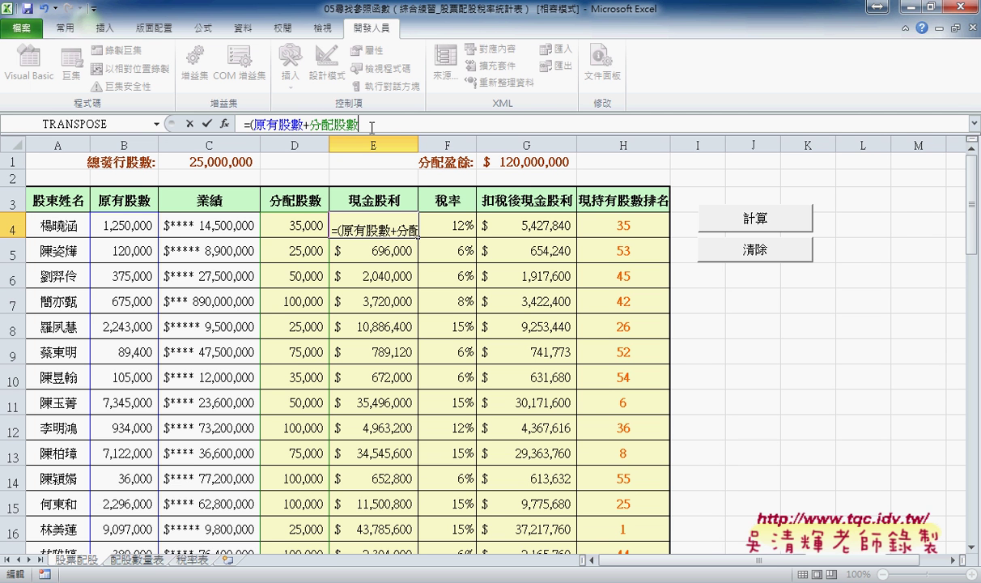
{"action": "type", "text": ")/"}
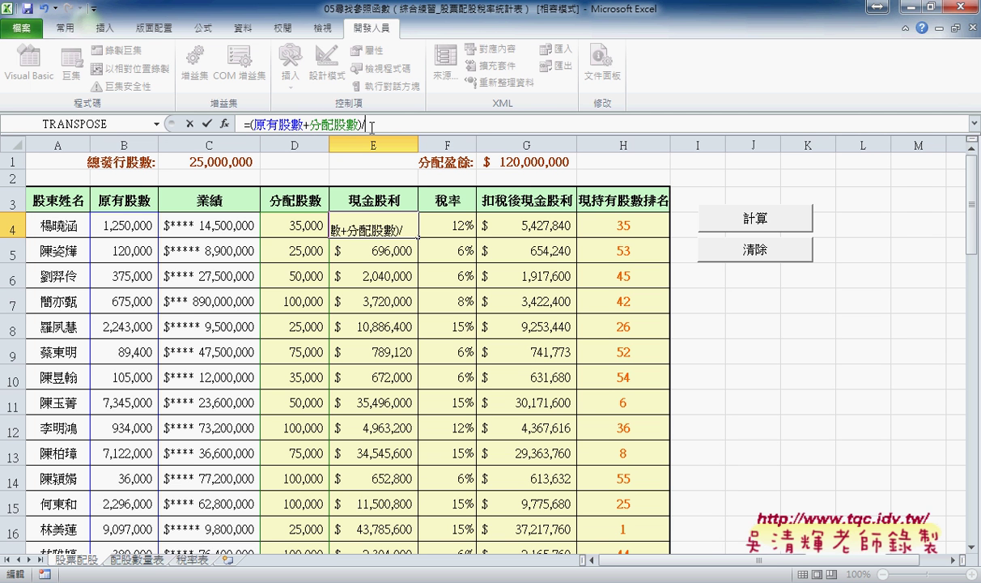
{"action": "key", "text": "F3"}
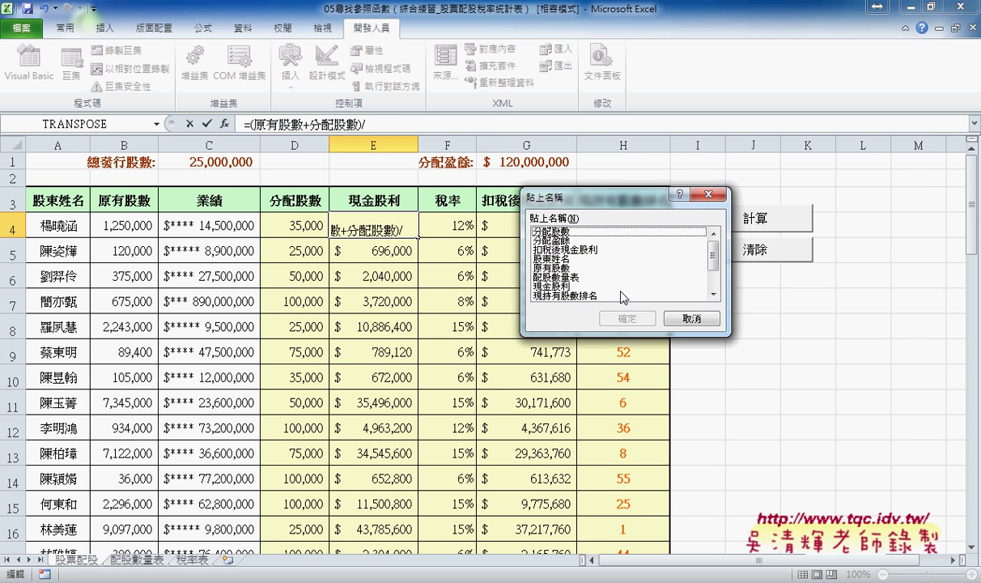
{"action": "left_click", "coordinate": [714, 294]}
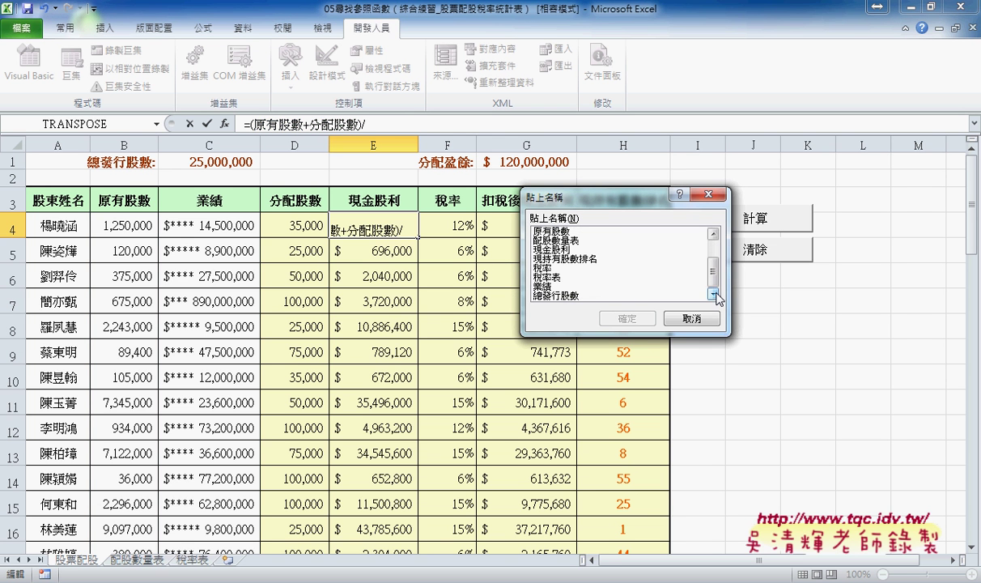
{"action": "left_click", "coordinate": [562, 296]}
{"action": "left_click", "coordinate": [627, 318]}
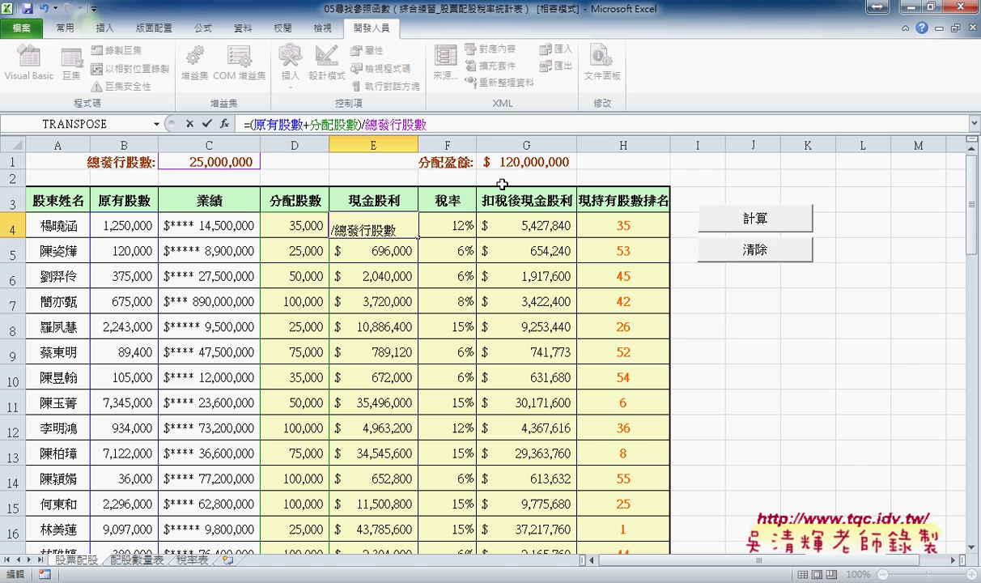
{"action": "type", "text": "*"}
{"action": "key", "text": "F3"}
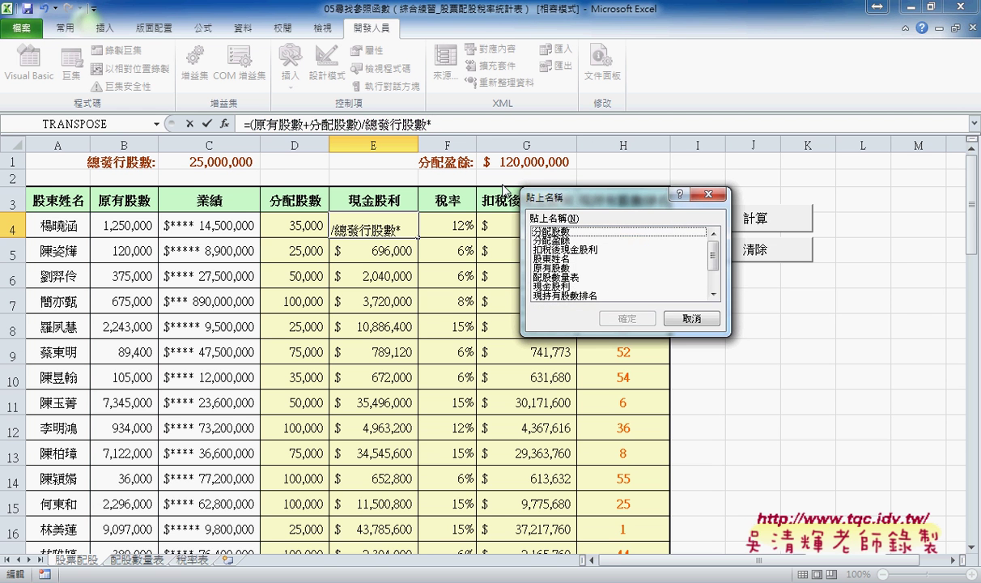
{"action": "left_click", "coordinate": [551, 240]}
{"action": "left_click", "coordinate": [627, 318]}
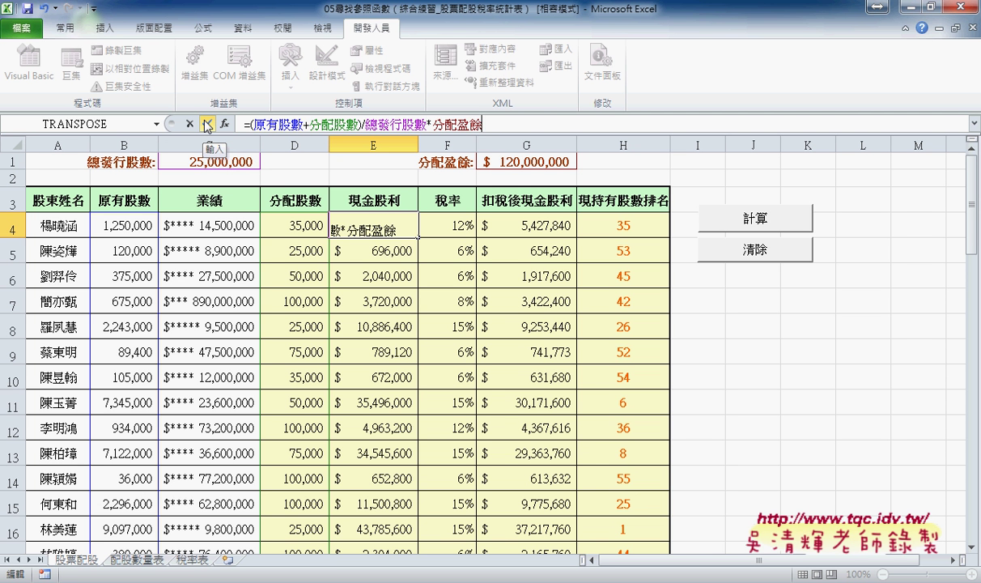
{"action": "left_click", "coordinate": [207, 125]}
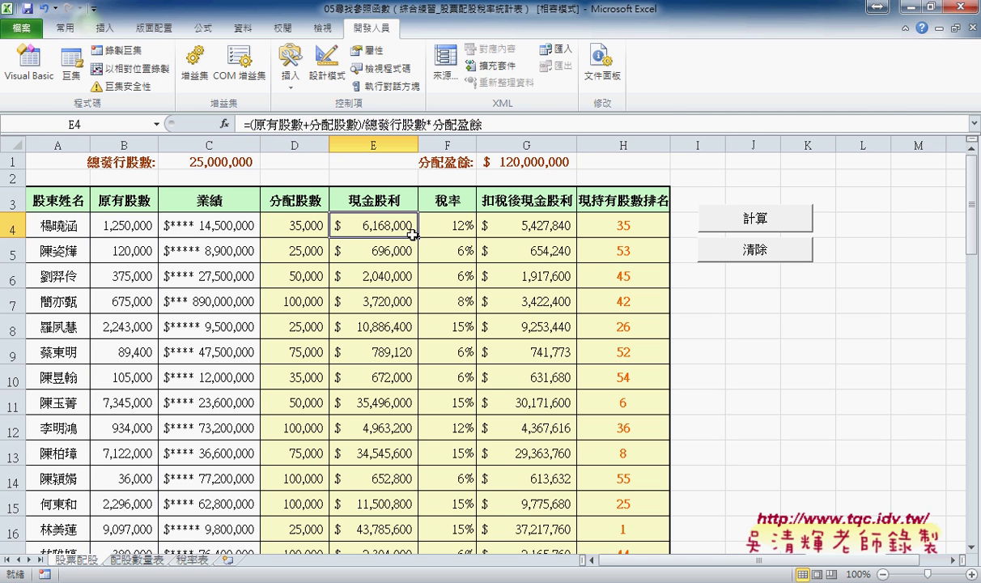
Select F4 and examine the 稅率表 sheet's row labels A1 to A3
{"action": "left_click", "coordinate": [442, 231]}
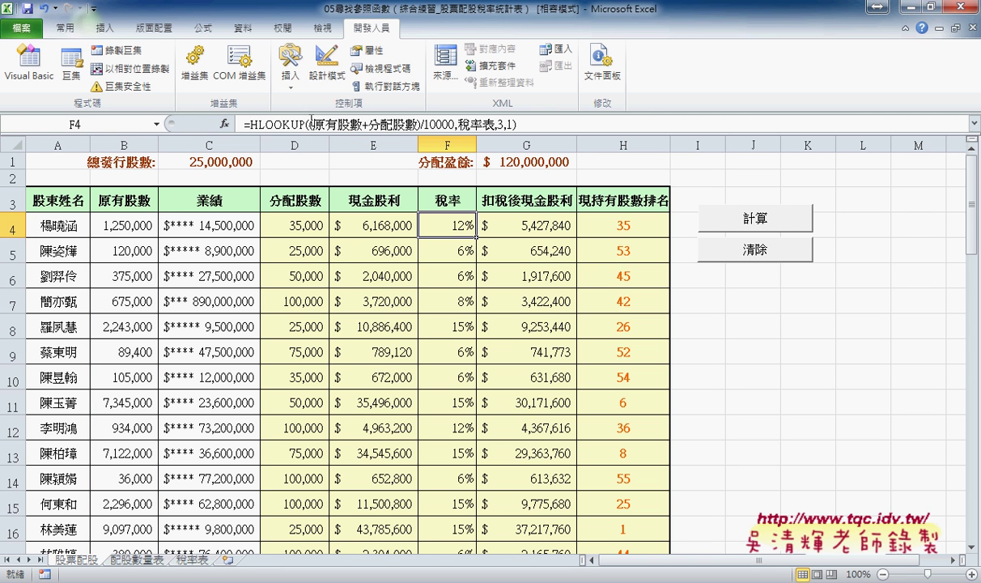
{"action": "left_click", "coordinate": [192, 560]}
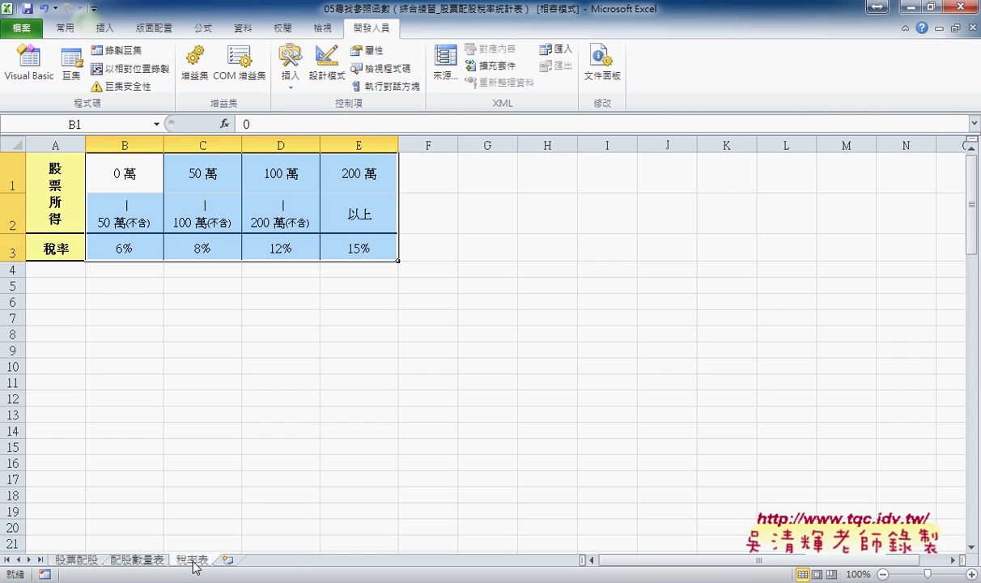
{"action": "left_click", "coordinate": [57, 180]}
{"action": "left_click_drag", "start_coordinate": [57, 180], "coordinate": [63, 249]}
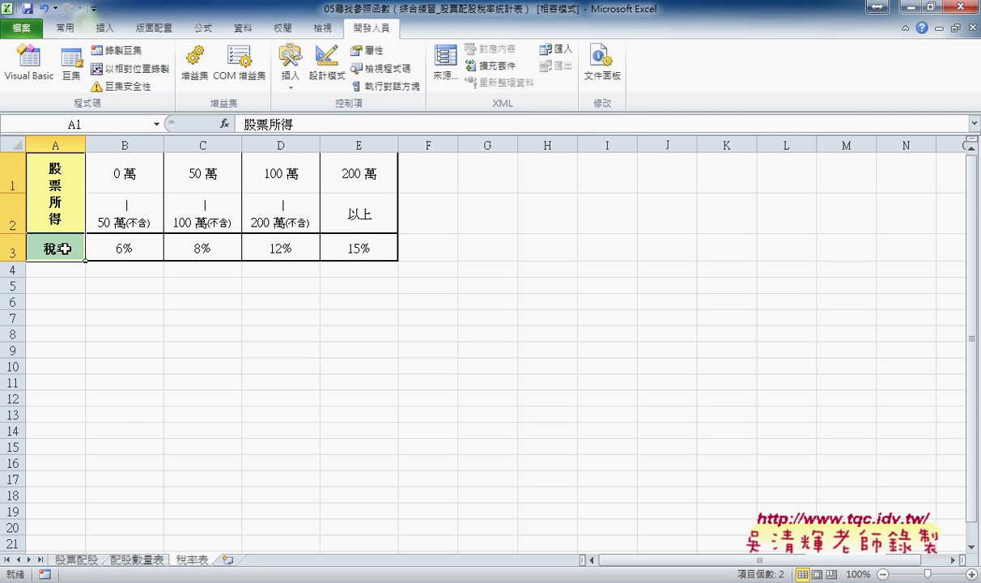
{"action": "left_click", "coordinate": [81, 560]}
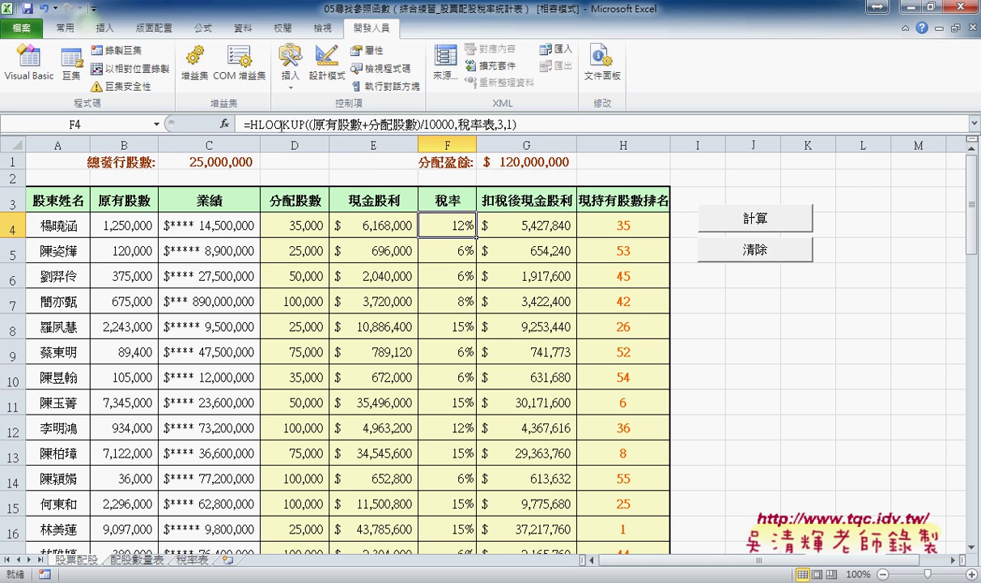
Open F4's HLOOKUP arguments, highlighting the 10000 divisor and the 稅率表 Table_array
{"action": "left_click", "coordinate": [266, 121]}
{"action": "left_click", "coordinate": [225, 123]}
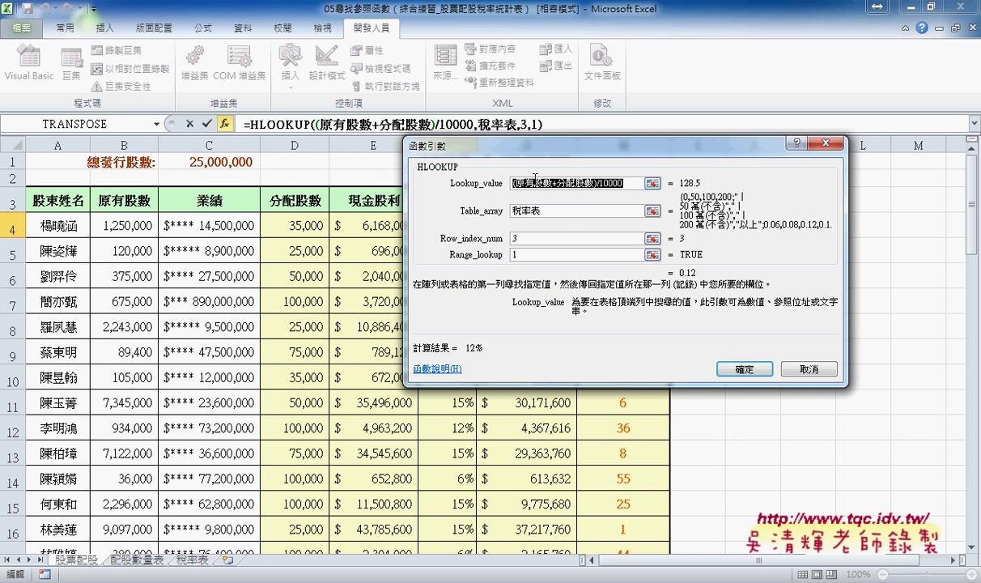
{"action": "left_click", "coordinate": [558, 183]}
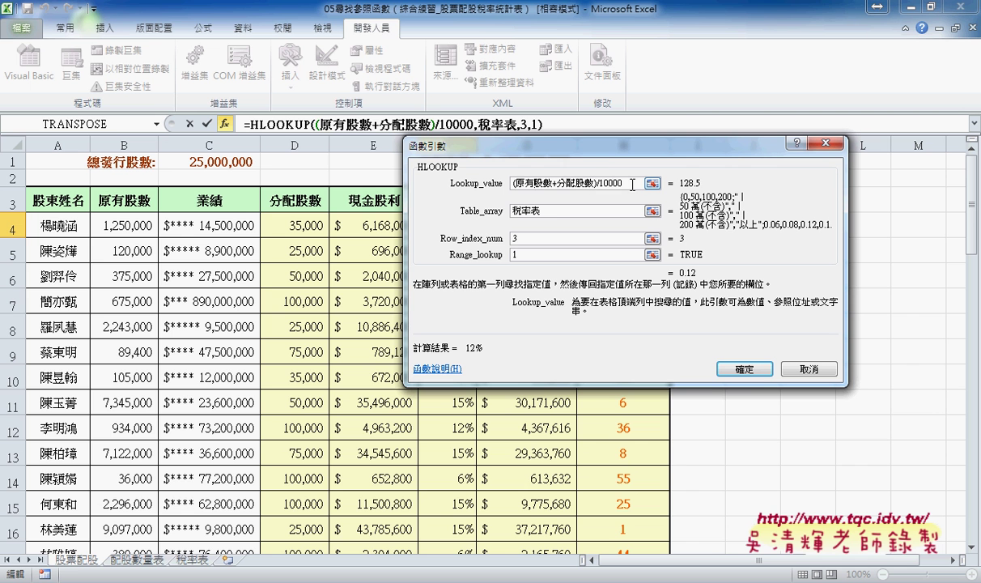
{"action": "left_click_drag", "start_coordinate": [632, 185], "coordinate": [601, 183]}
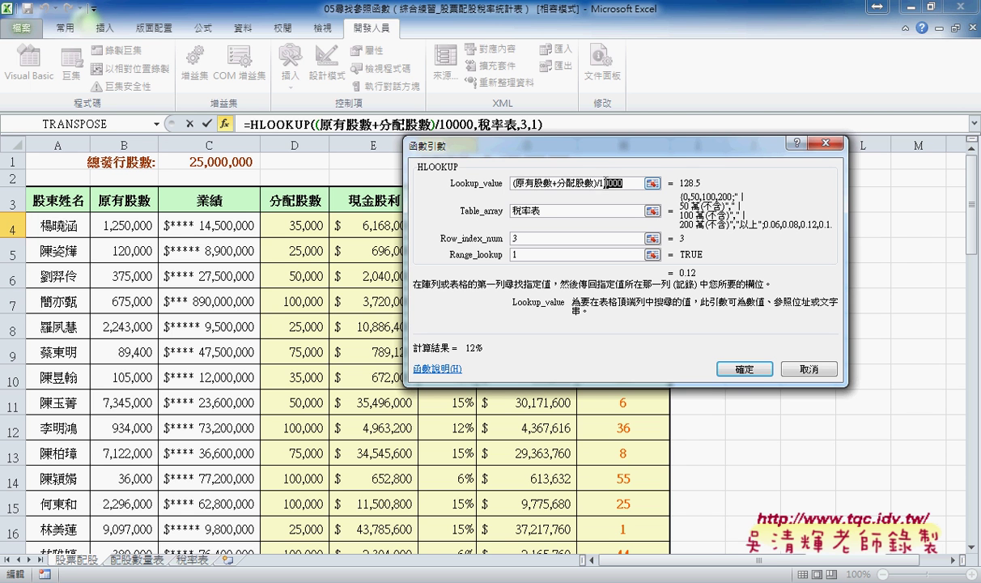
{"action": "left_click", "coordinate": [554, 212]}
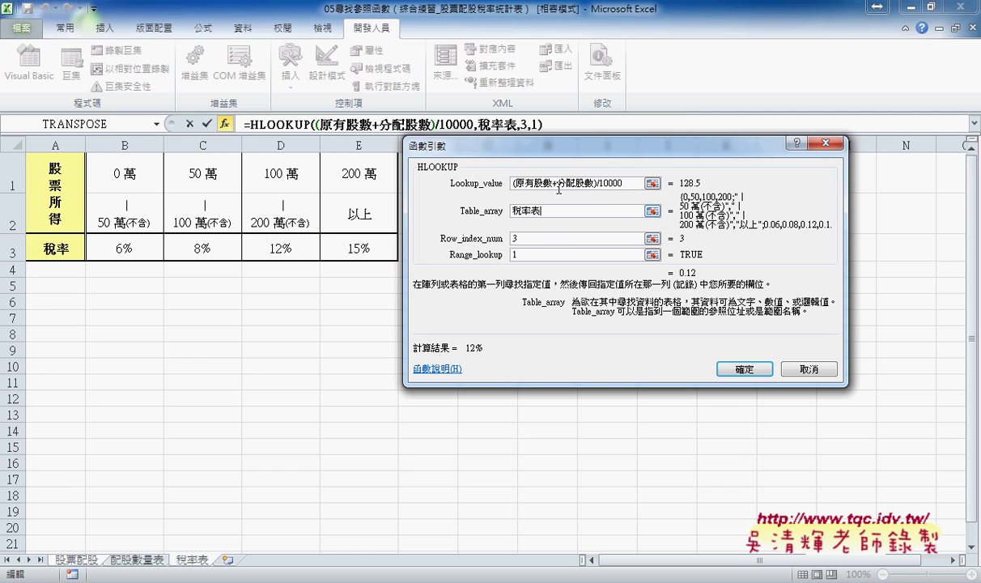
{"action": "left_click_drag", "start_coordinate": [568, 155], "coordinate": [661, 154]}
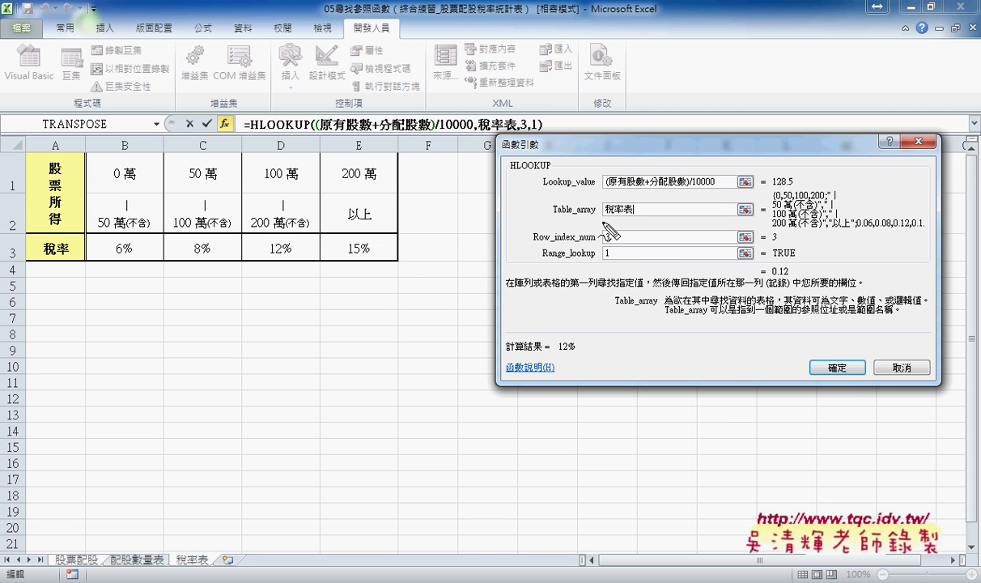
Compare the rate table with the arguments, then confirm F4's HLOOKUP returning 12%
{"action": "mouse_move", "coordinate": [605, 241]}
{"action": "left_mouse_down"}
{"action": "mouse_move", "coordinate": [613, 241]}
{"action": "mouse_move", "coordinate": [602, 235]}
{"action": "left_mouse_up"}
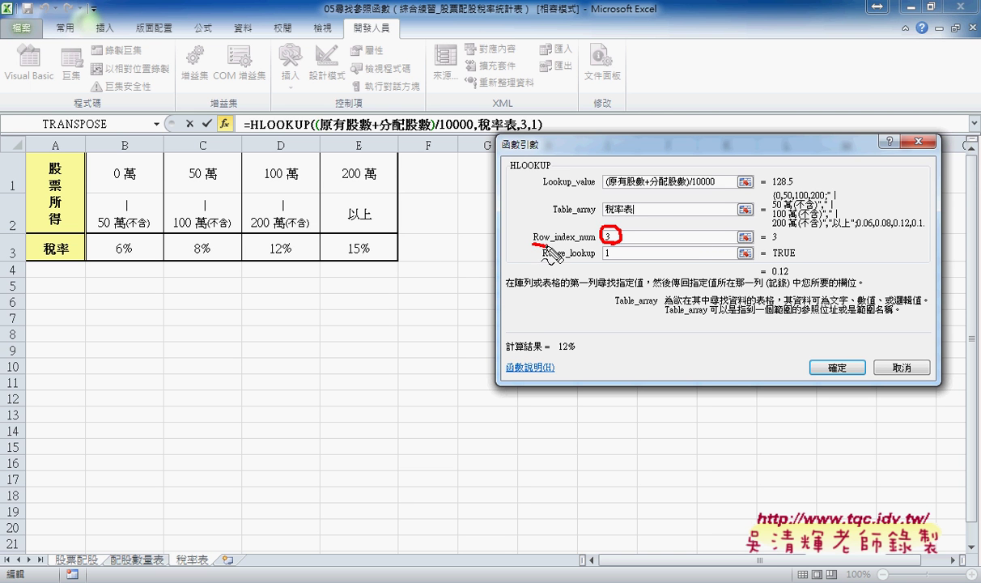
{"action": "left_click_drag", "start_coordinate": [533, 244], "coordinate": [548, 241]}
{"action": "mouse_move", "coordinate": [82, 153]}
{"action": "left_mouse_down"}
{"action": "mouse_move", "coordinate": [81, 194]}
{"action": "mouse_move", "coordinate": [328, 162]}
{"action": "mouse_move", "coordinate": [381, 190]}
{"action": "left_mouse_up"}
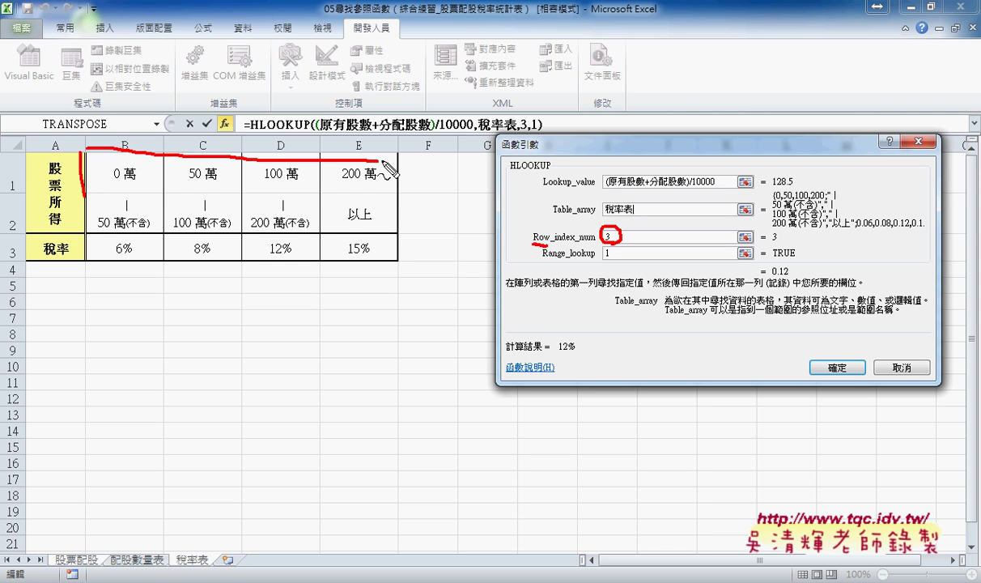
{"action": "left_click_drag", "start_coordinate": [86, 191], "coordinate": [381, 186]}
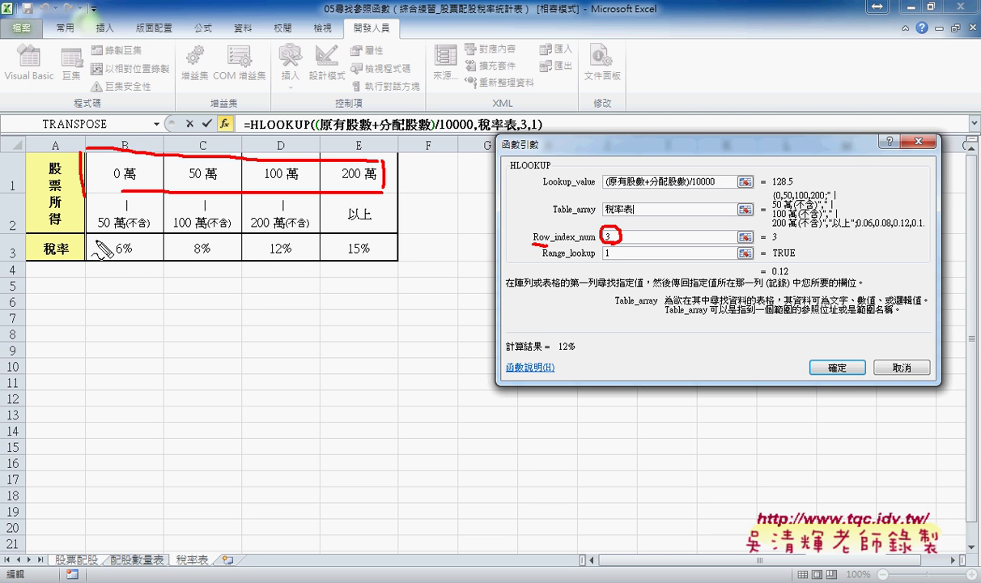
{"action": "mouse_move", "coordinate": [87, 234]}
{"action": "left_mouse_down"}
{"action": "mouse_move", "coordinate": [88, 263]}
{"action": "mouse_move", "coordinate": [395, 259]}
{"action": "left_mouse_up"}
{"action": "left_click_drag", "start_coordinate": [91, 261], "coordinate": [315, 257]}
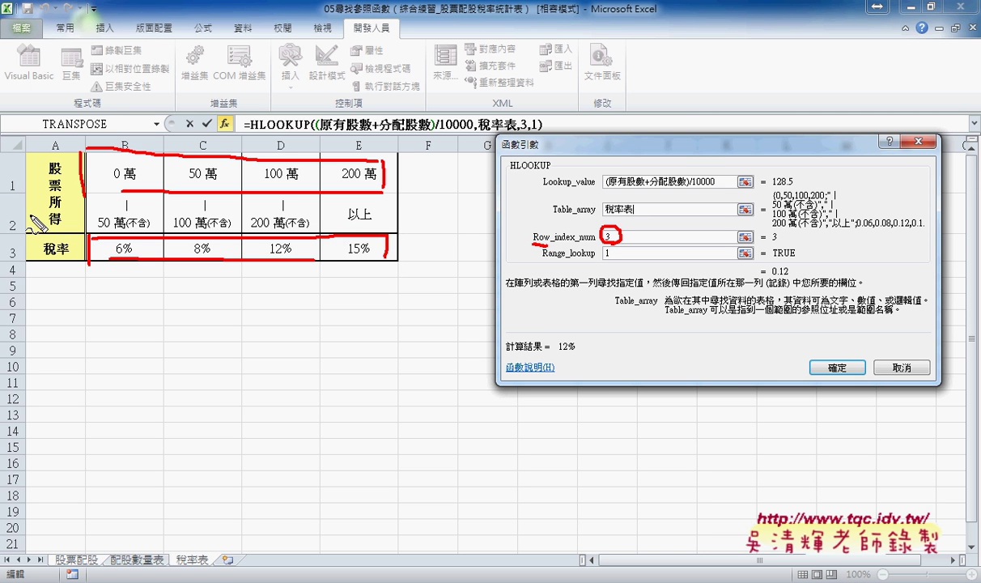
{"action": "mouse_move", "coordinate": [25, 216]}
{"action": "left_mouse_down"}
{"action": "mouse_move", "coordinate": [77, 209]}
{"action": "mouse_move", "coordinate": [70, 217]}
{"action": "left_mouse_up"}
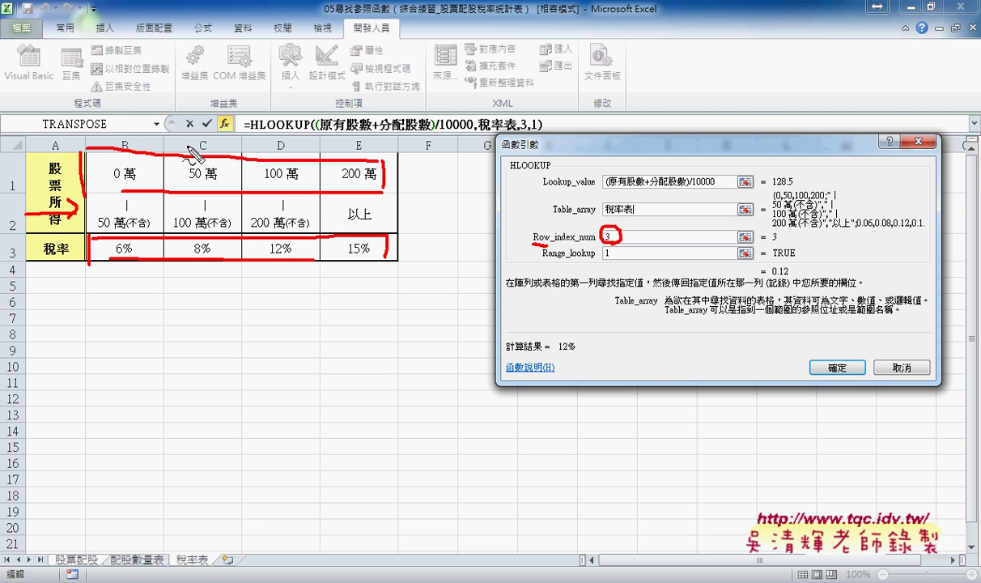
{"action": "mouse_move", "coordinate": [603, 260]}
{"action": "left_mouse_down"}
{"action": "mouse_move", "coordinate": [617, 259]}
{"action": "mouse_move", "coordinate": [601, 260]}
{"action": "left_mouse_up"}
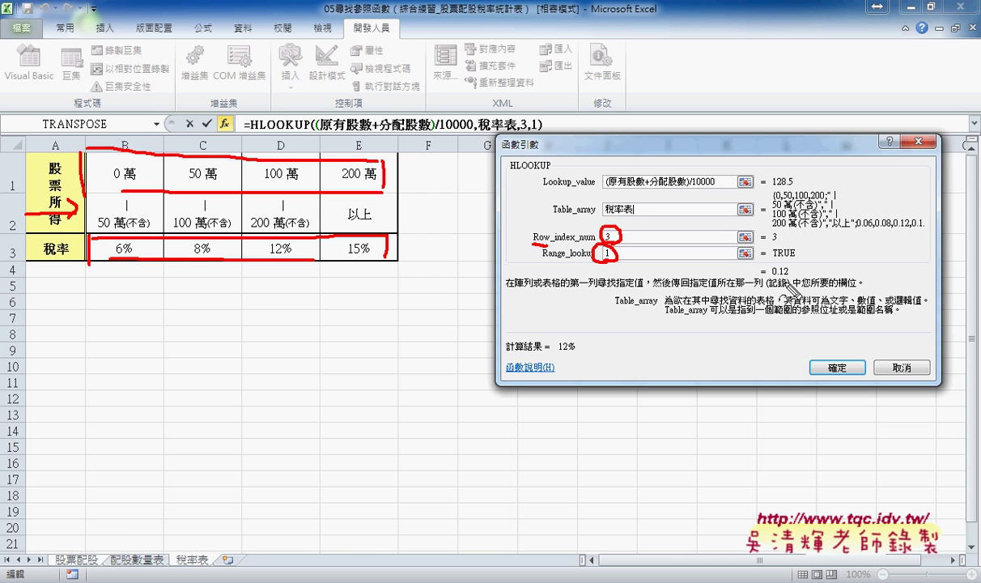
{"action": "key", "text": "Escape"}
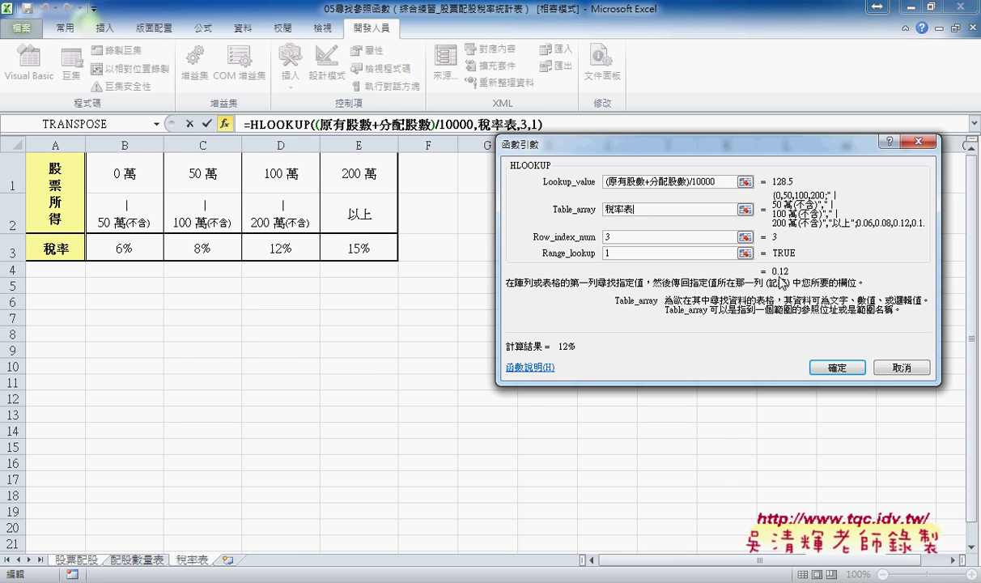
{"action": "left_click", "coordinate": [838, 367]}
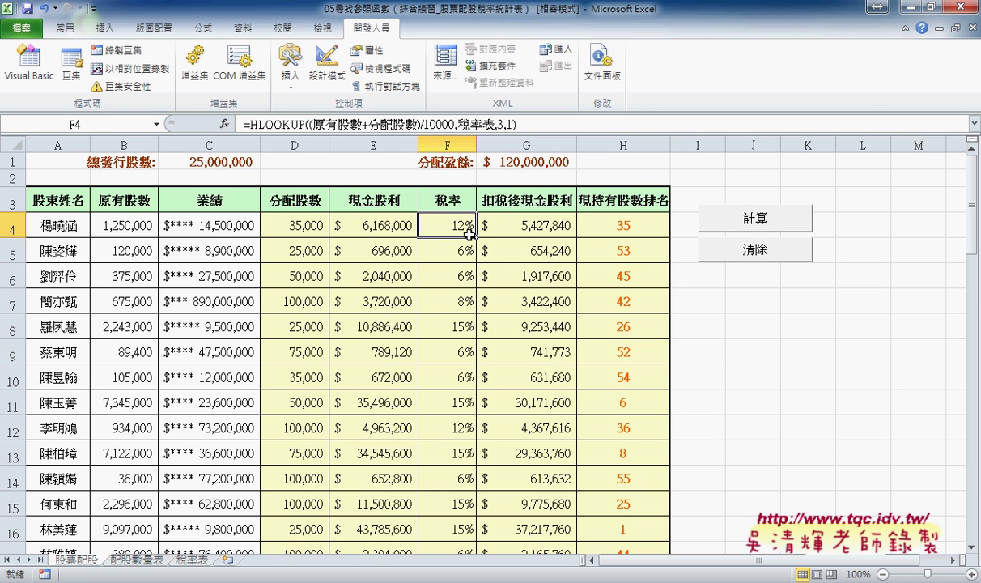
Inspect G4's and H4's formulas and open H4's RANK.EQ Function Arguments
{"action": "left_click", "coordinate": [540, 230]}
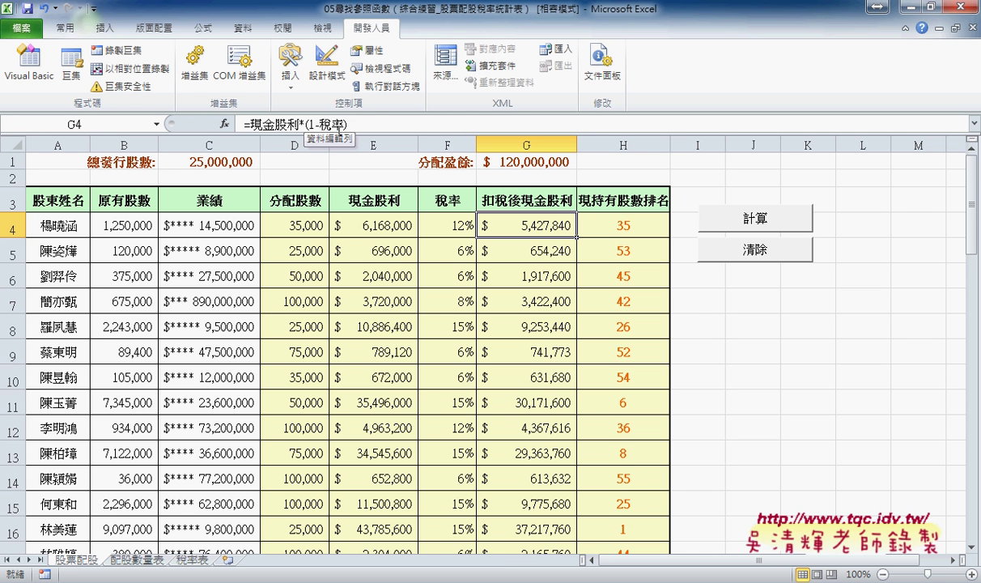
{"action": "left_click", "coordinate": [628, 227]}
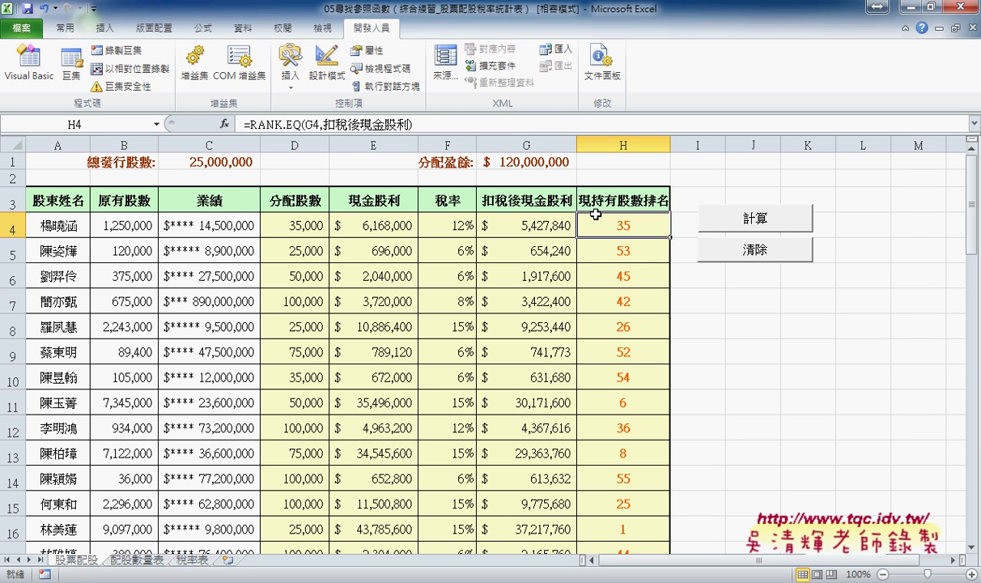
{"action": "left_click", "coordinate": [243, 124]}
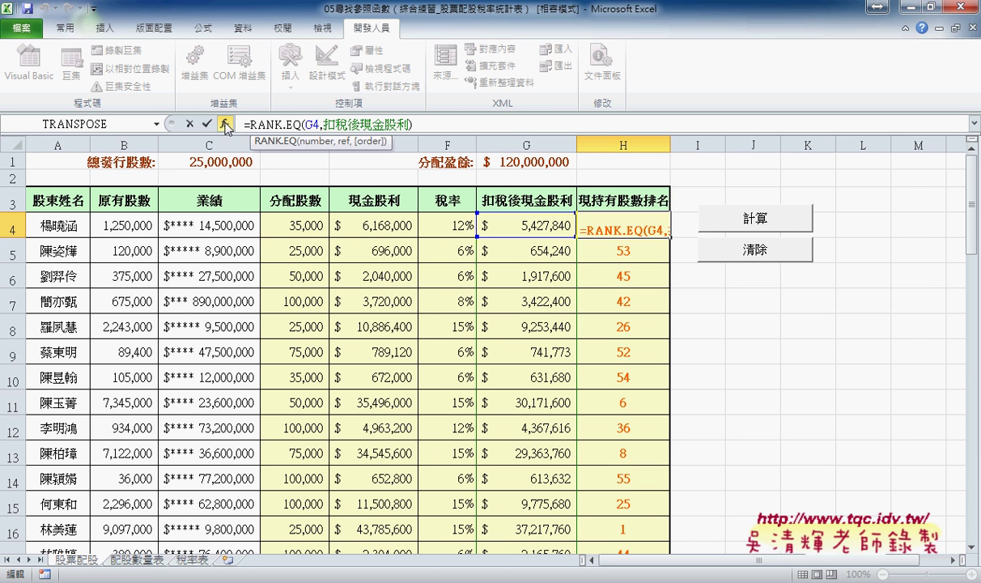
{"action": "left_click", "coordinate": [224, 124]}
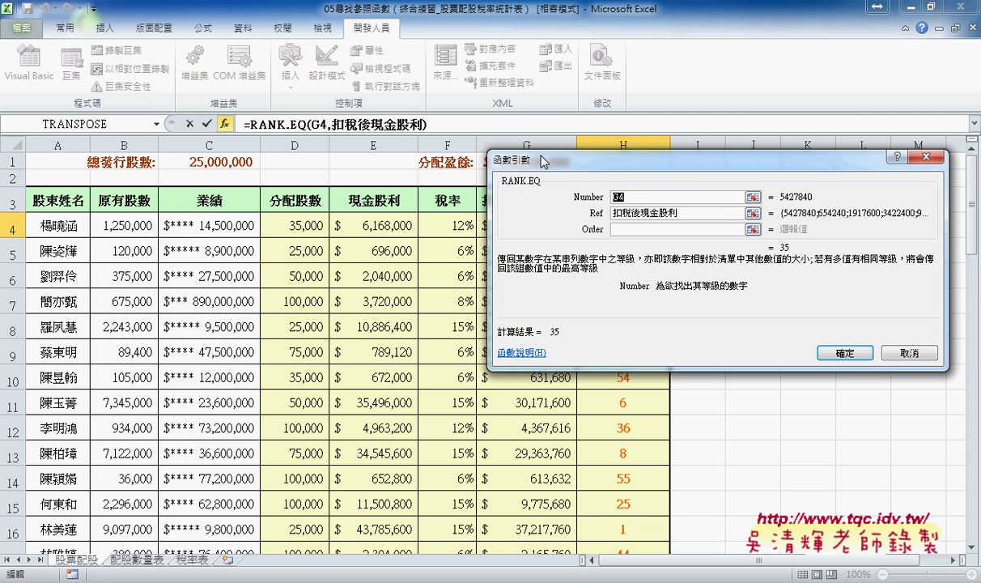
{"action": "mouse_move", "coordinate": [544, 162]}
{"action": "left_mouse_down"}
{"action": "mouse_move", "coordinate": [383, 182]}
{"action": "mouse_move", "coordinate": [135, 193]}
{"action": "left_mouse_up"}
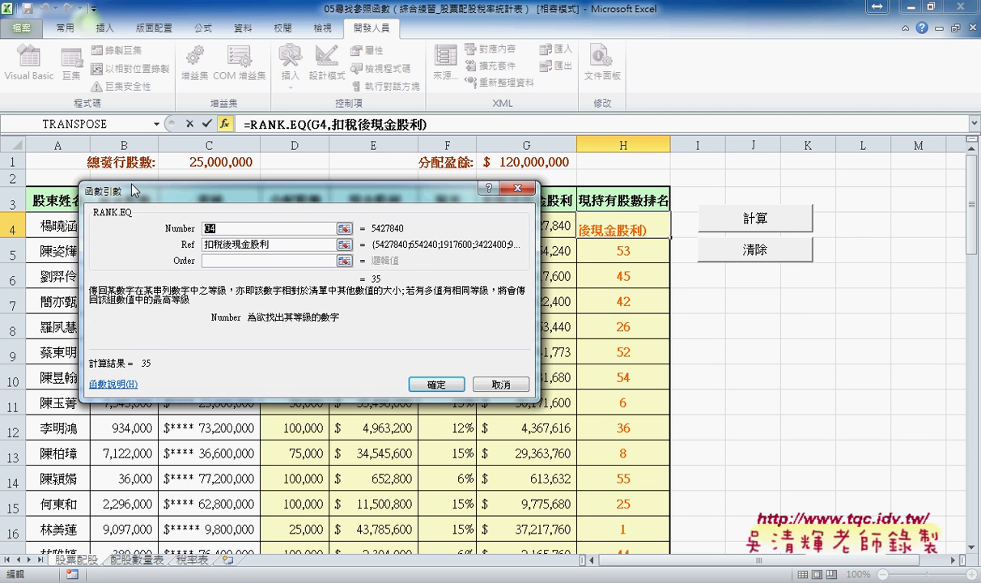
{"action": "left_click_drag", "start_coordinate": [293, 187], "coordinate": [181, 181]}
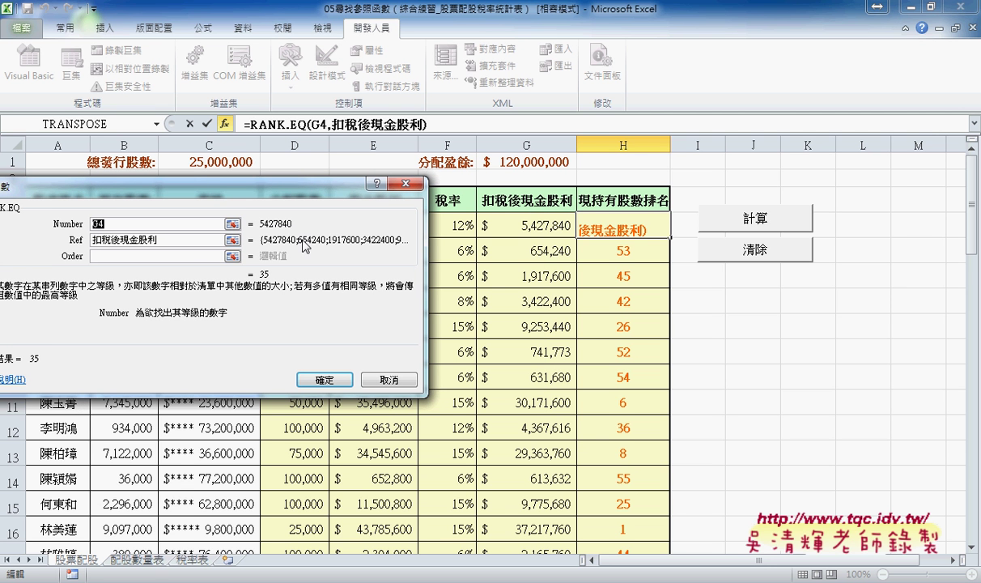
Examine the Ref argument 扣稅後現金股利 against the ranked values on the sheet
{"action": "left_click", "coordinate": [179, 242]}
{"action": "scroll", "coordinate": [180, 243], "scroll_direction": "down", "scroll_amount": 1}
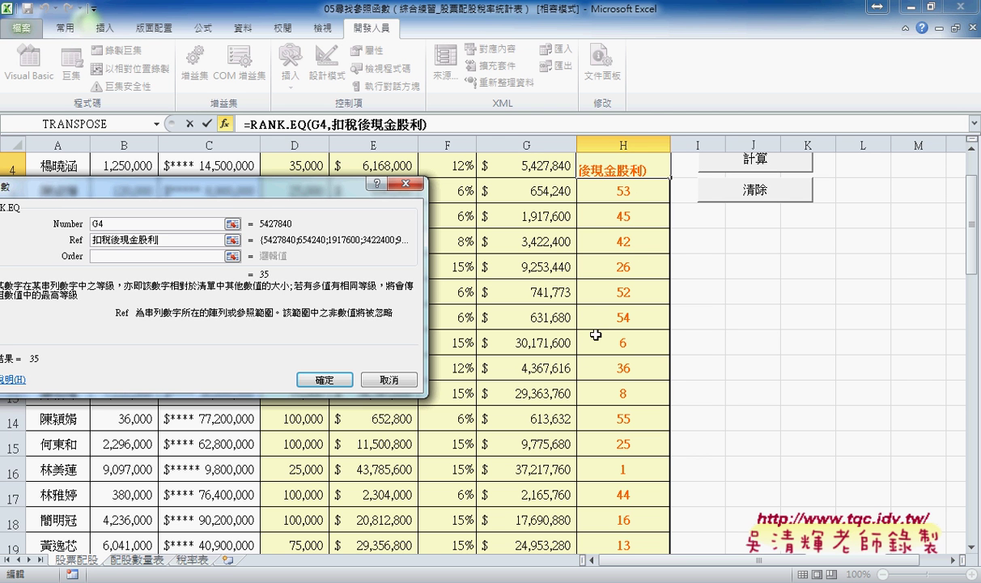
{"action": "left_click_drag", "start_coordinate": [156, 239], "coordinate": [89, 240]}
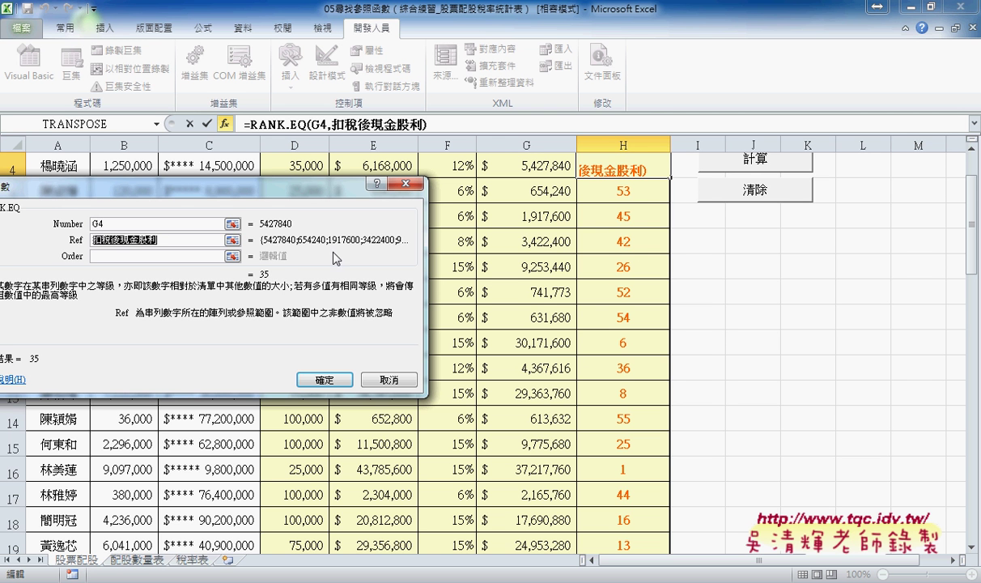
{"action": "scroll", "coordinate": [573, 267], "scroll_direction": "up", "scroll_amount": 1}
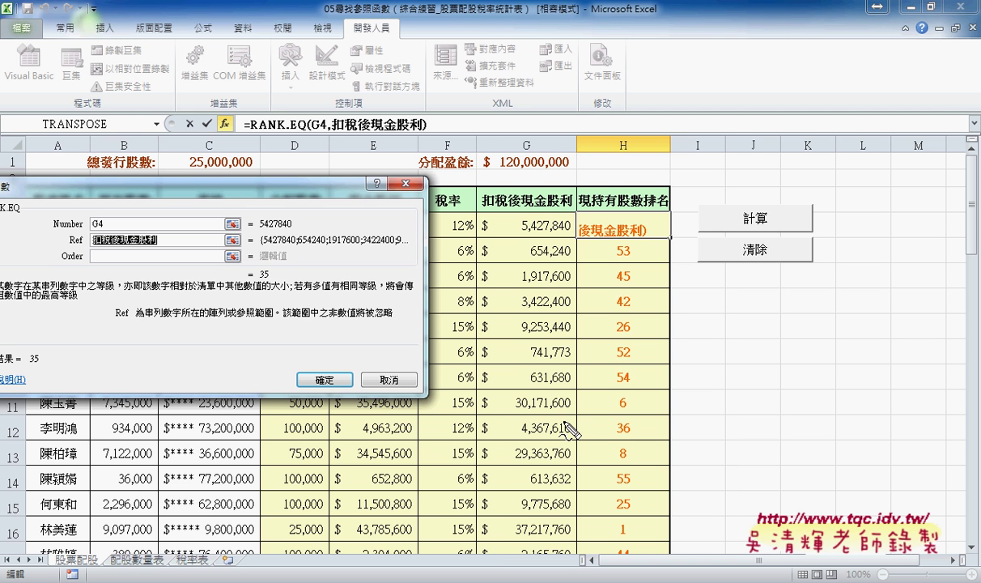
{"action": "mouse_move", "coordinate": [574, 237]}
{"action": "left_mouse_down"}
{"action": "mouse_move", "coordinate": [518, 230]}
{"action": "mouse_move", "coordinate": [557, 219]}
{"action": "left_mouse_up"}
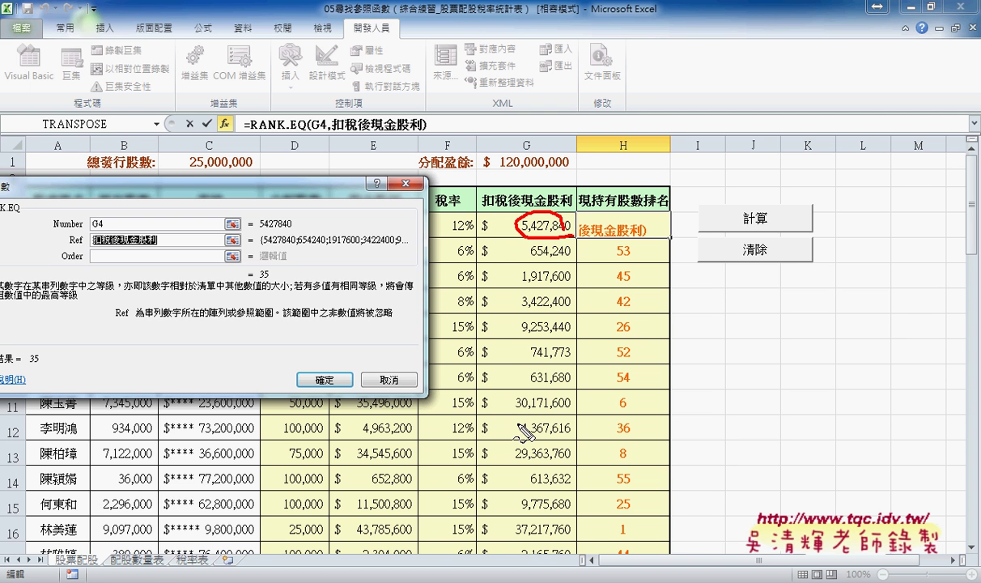
{"action": "mouse_move", "coordinate": [477, 194]}
{"action": "left_mouse_down"}
{"action": "mouse_move", "coordinate": [575, 277]}
{"action": "mouse_move", "coordinate": [576, 537]}
{"action": "left_mouse_up"}
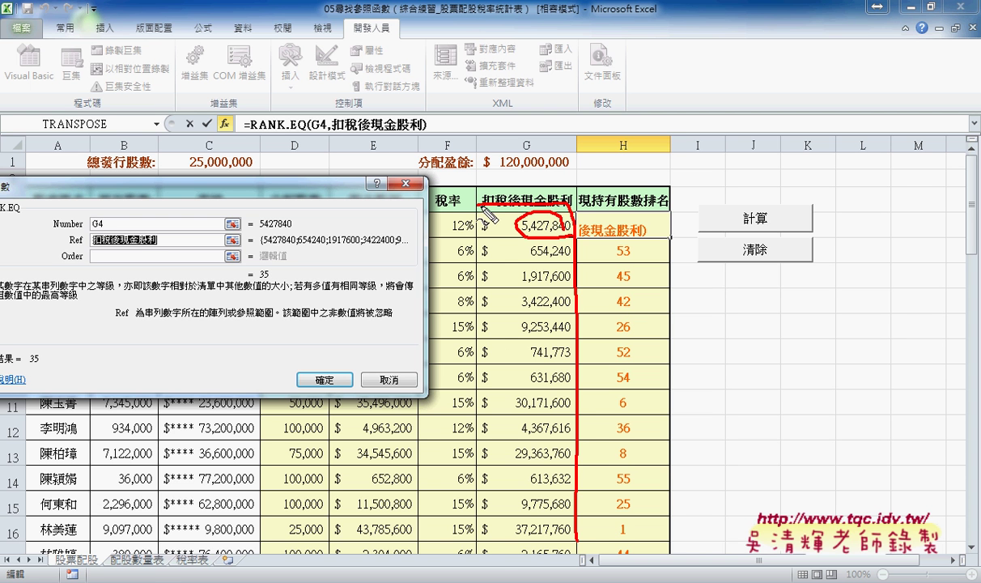
{"action": "left_click_drag", "start_coordinate": [481, 198], "coordinate": [488, 538]}
{"action": "mouse_move", "coordinate": [275, 264]}
{"action": "left_mouse_down"}
{"action": "mouse_move", "coordinate": [379, 185]}
{"action": "mouse_move", "coordinate": [619, 228]}
{"action": "mouse_move", "coordinate": [597, 239]}
{"action": "left_mouse_up"}
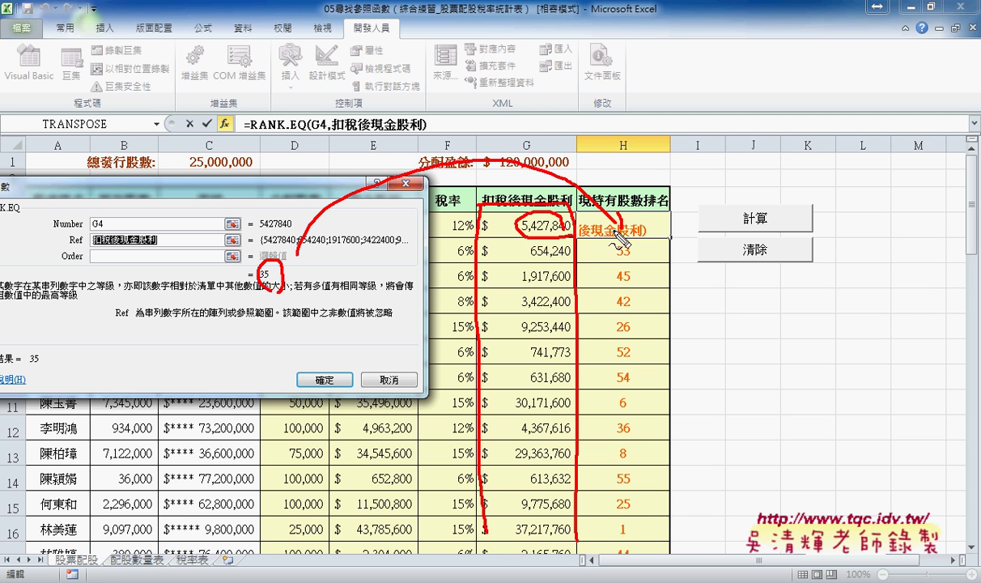
{"action": "key", "text": "Escape"}
{"action": "scroll", "coordinate": [603, 231], "scroll_direction": "down", "scroll_amount": 1}
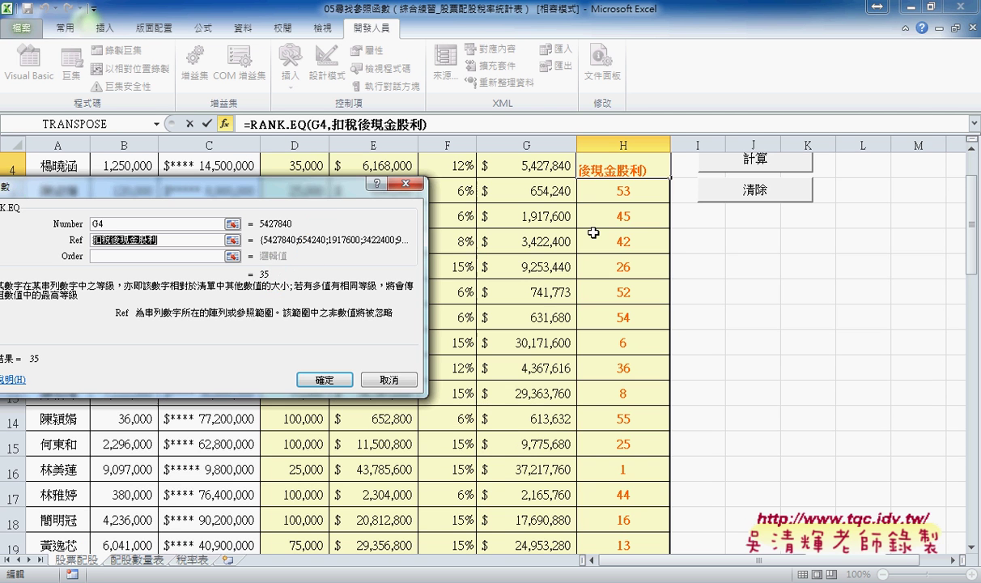
Cancel the RANK.EQ arguments and check H16 ranks 37,217,760 at 1 in column H
{"action": "left_click", "coordinate": [396, 382]}
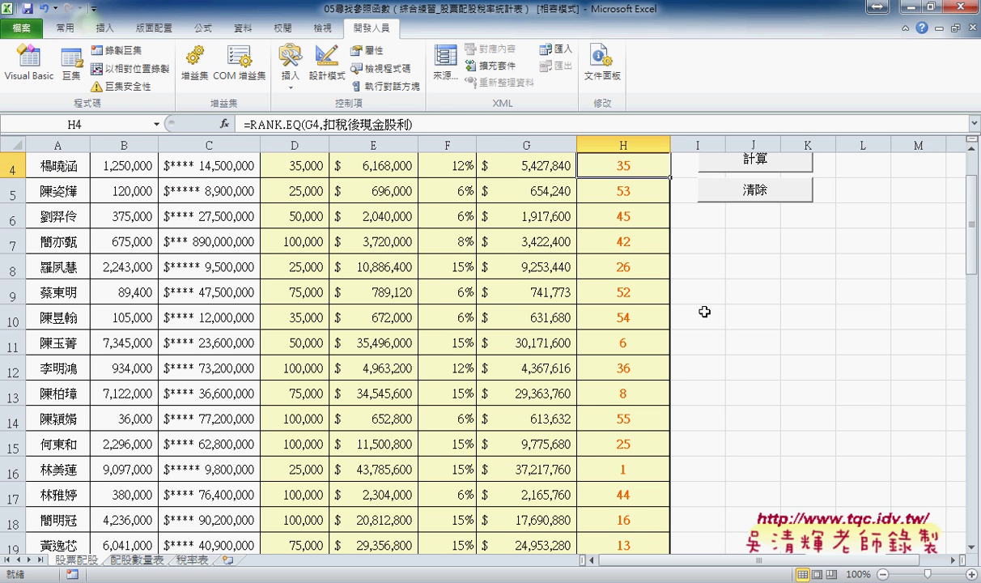
{"action": "scroll", "coordinate": [667, 297], "scroll_direction": "down", "scroll_amount": 1}
{"action": "left_click", "coordinate": [623, 391]}
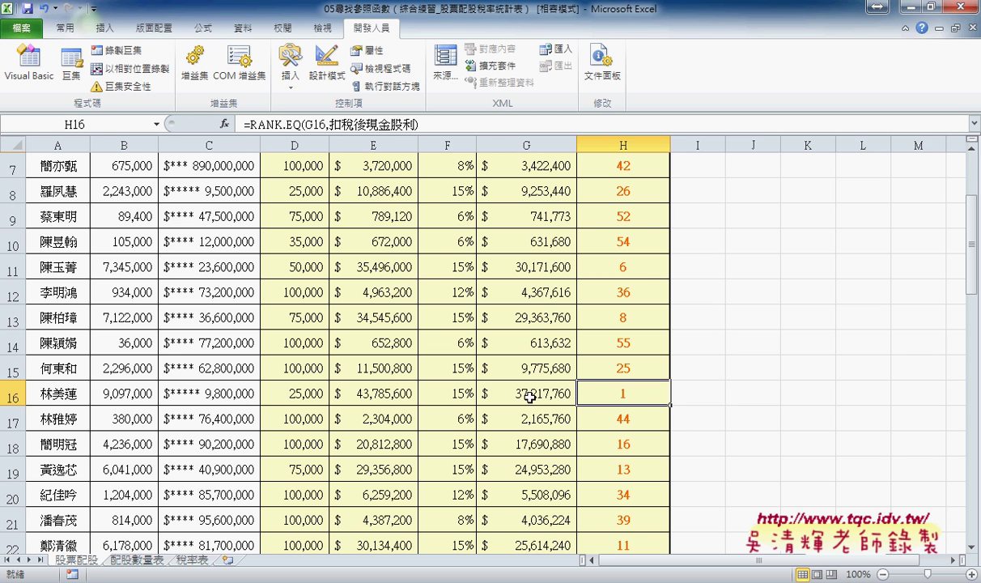
{"action": "scroll", "coordinate": [530, 396], "scroll_direction": "up", "scroll_amount": 1}
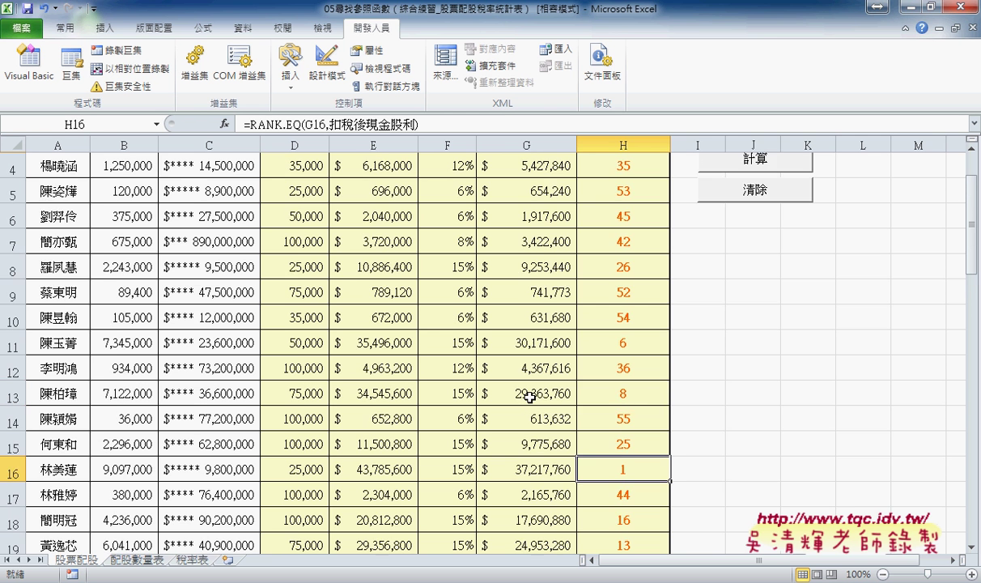
{"action": "scroll", "coordinate": [502, 376], "scroll_direction": "up", "scroll_amount": 1}
{"action": "scroll", "coordinate": [630, 276], "scroll_direction": "down", "scroll_amount": 1}
{"action": "scroll", "coordinate": [622, 396], "scroll_direction": "down", "scroll_amount": 2}
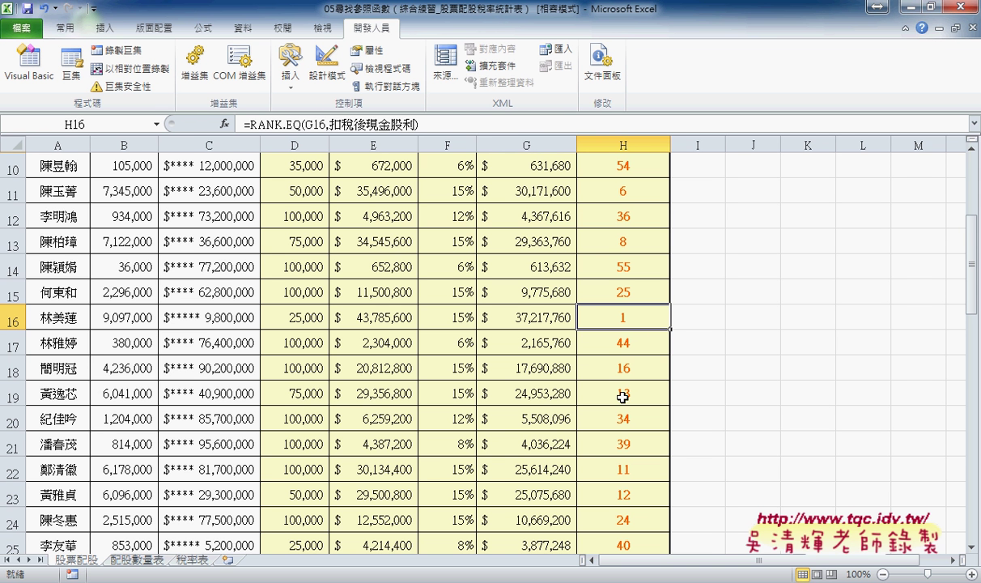
{"action": "scroll", "coordinate": [623, 396], "scroll_direction": "up", "scroll_amount": 3}
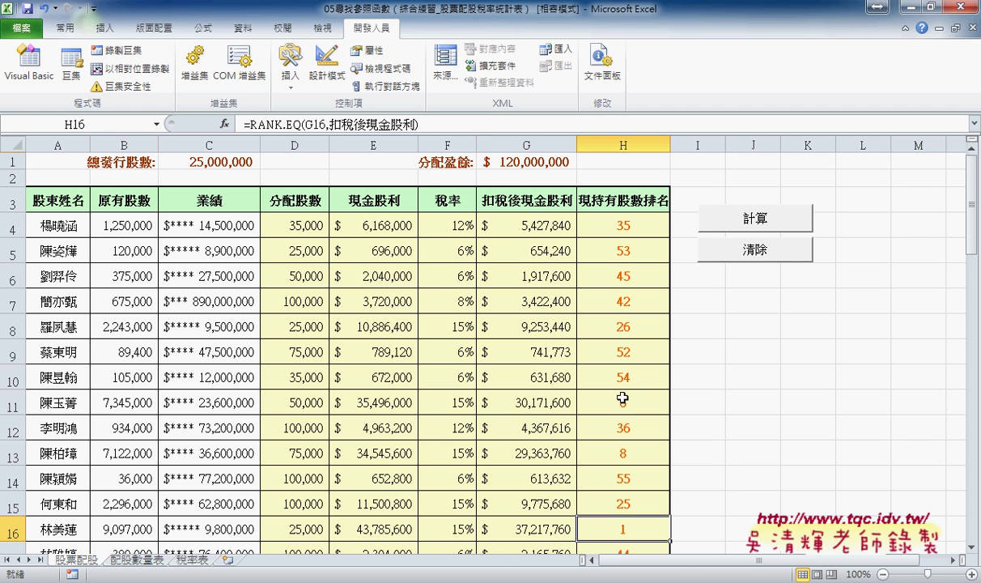
{"action": "left_click_drag", "start_coordinate": [753, 288], "coordinate": [788, 284]}
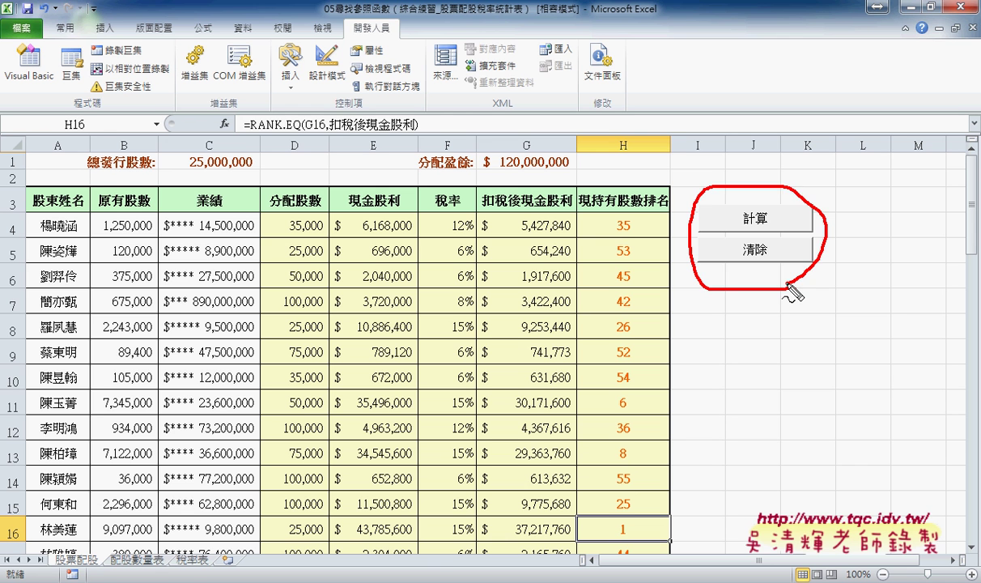
{"action": "key", "text": "Escape"}
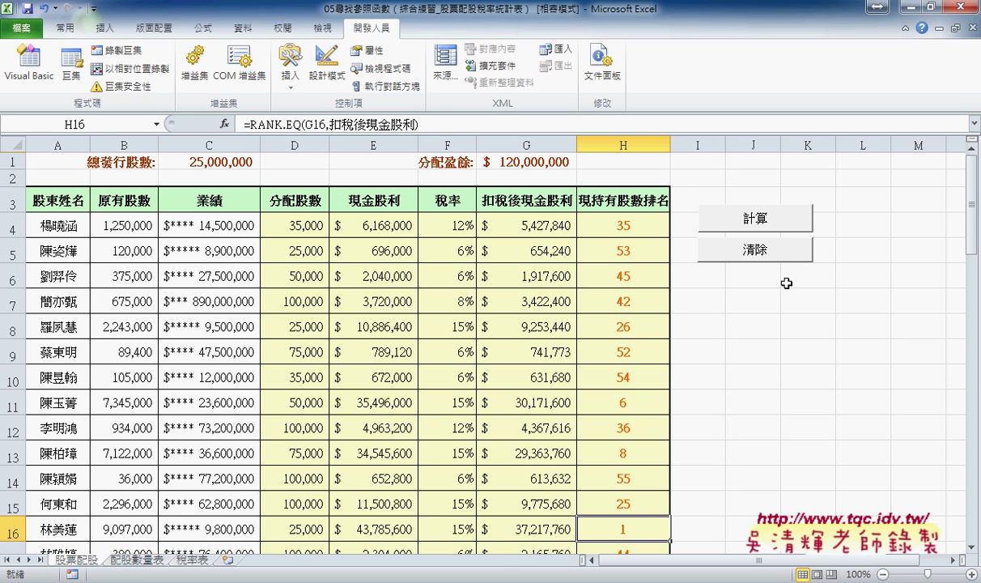
{"action": "left_click", "coordinate": [757, 252]}
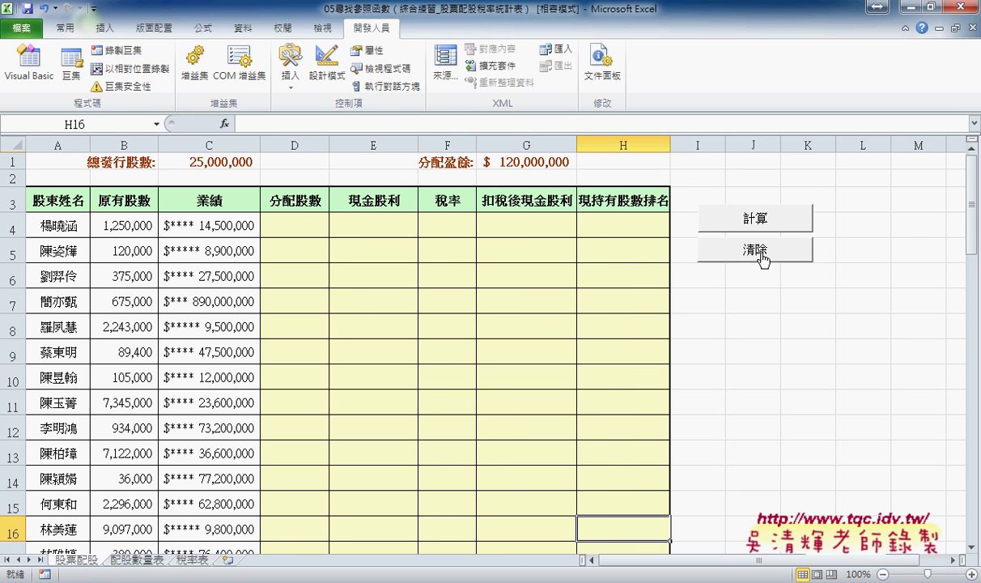
{"action": "left_click", "coordinate": [769, 220]}
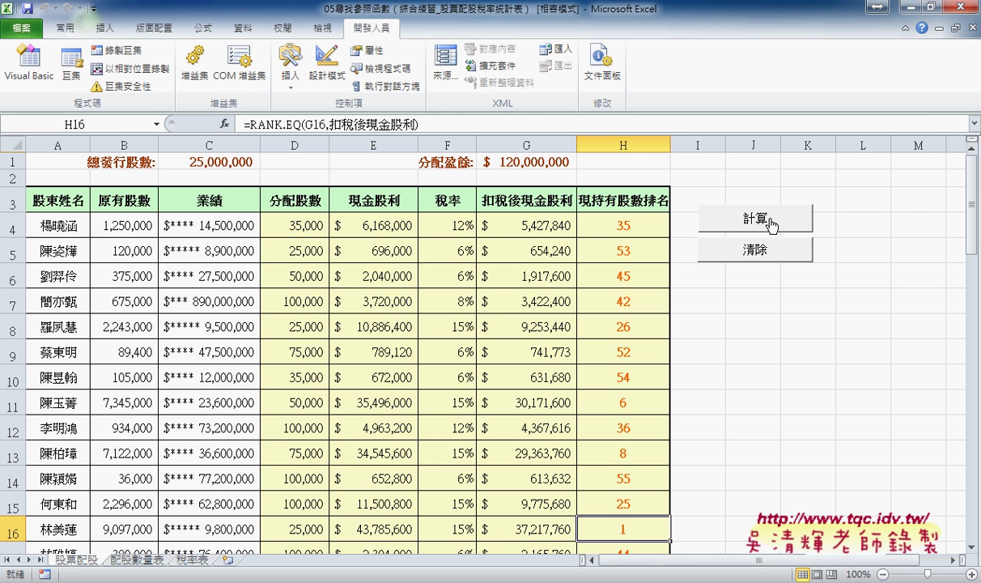
{"action": "left_click", "coordinate": [296, 214]}
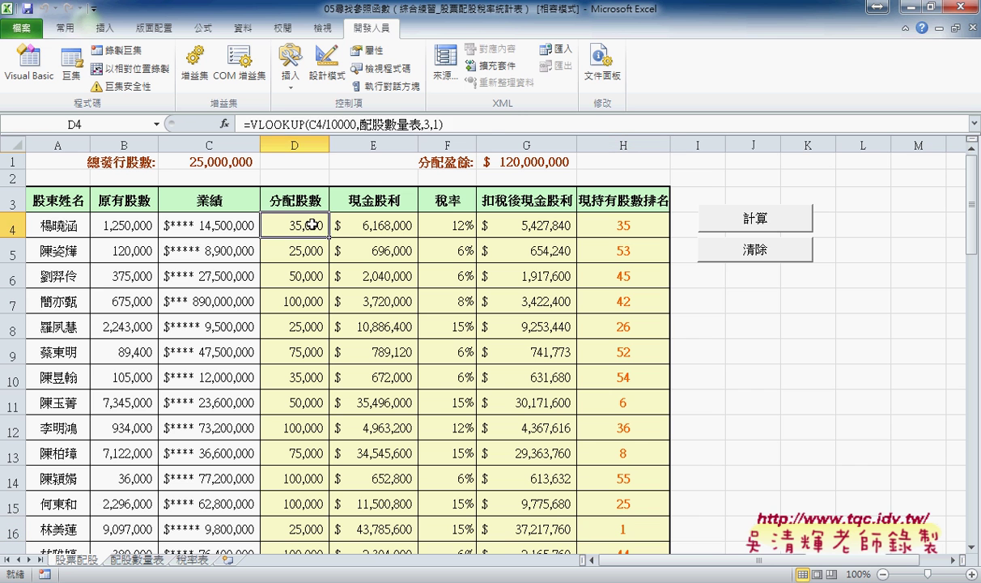
{"action": "left_click", "coordinate": [351, 215]}
{"action": "left_click", "coordinate": [458, 231]}
{"action": "left_click", "coordinate": [486, 219]}
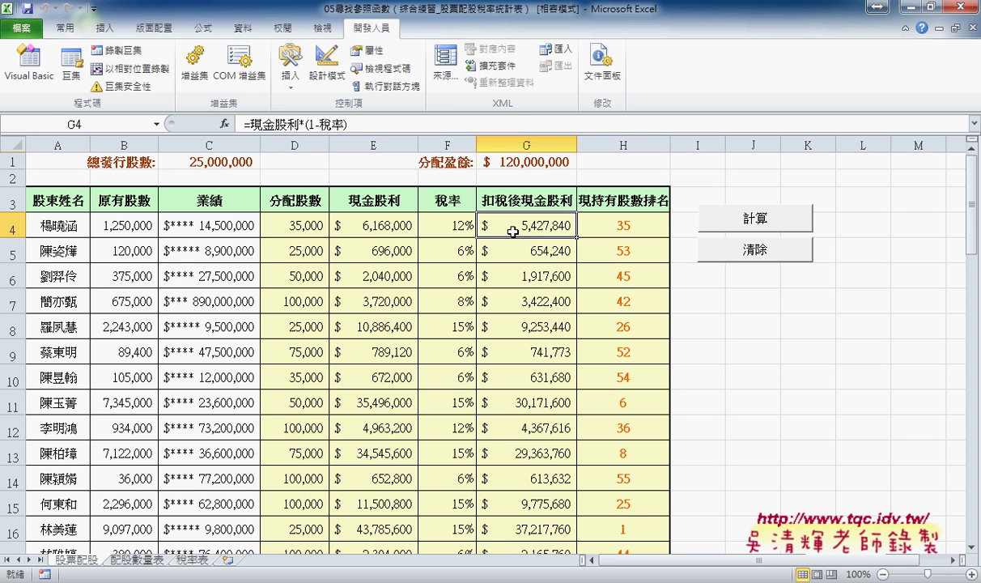
{"action": "left_click", "coordinate": [606, 232]}
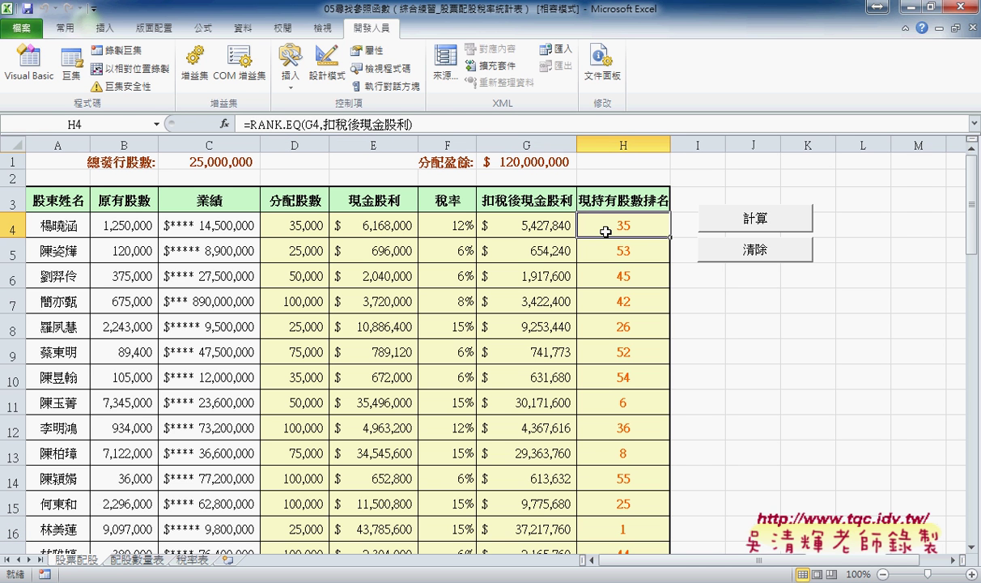
{"action": "right_click", "coordinate": [723, 254]}
{"action": "left_click", "coordinate": [774, 385]}
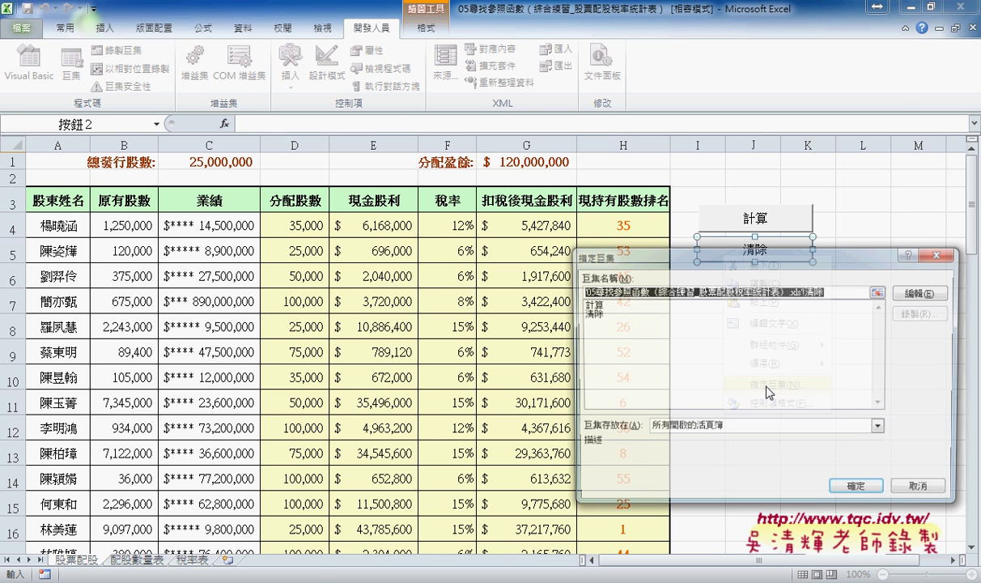
{"action": "left_click", "coordinate": [924, 293]}
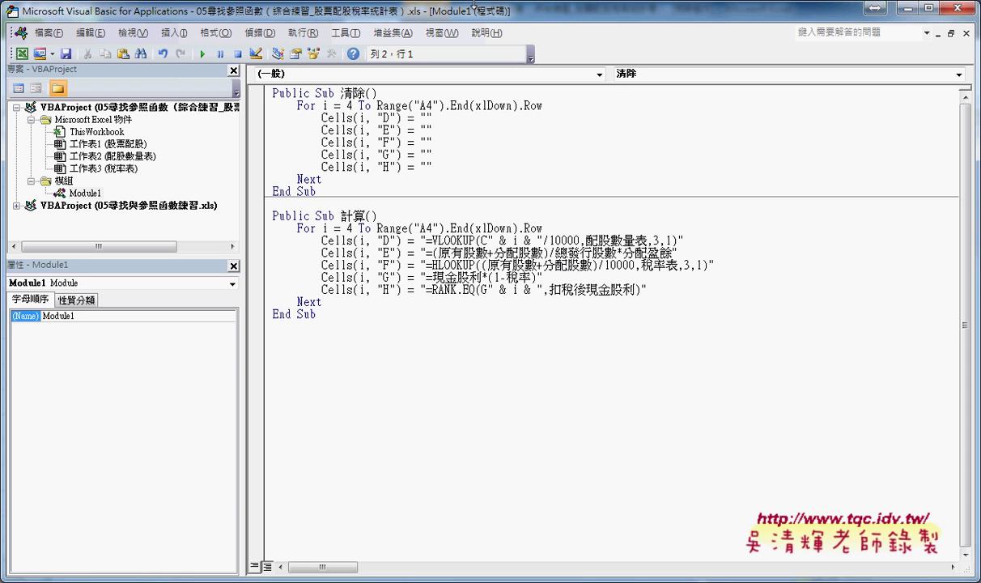
{"action": "left_click", "coordinate": [929, 7]}
{"action": "left_click_drag", "start_coordinate": [114, 30], "coordinate": [384, 84]}
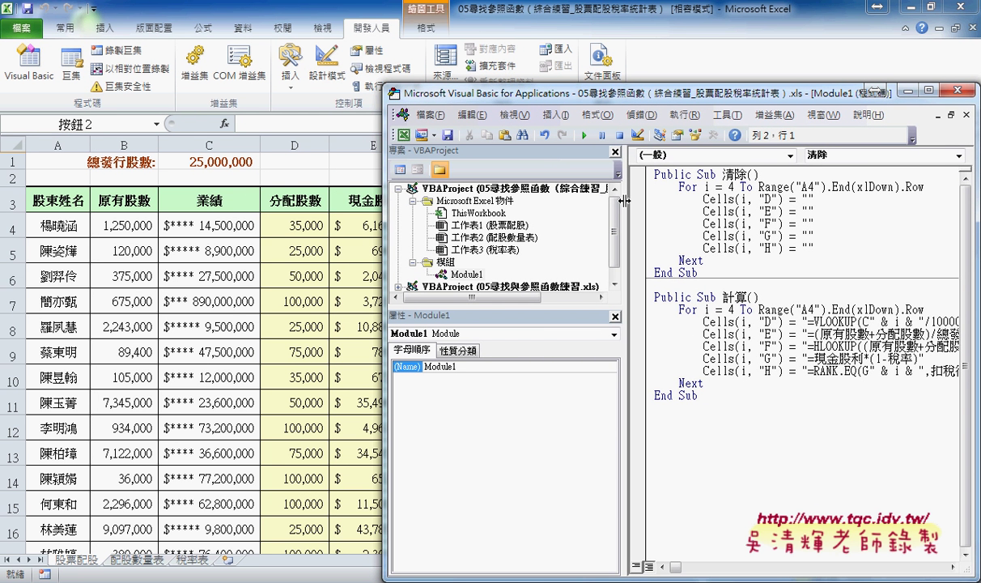
{"action": "left_click_drag", "start_coordinate": [625, 196], "coordinate": [511, 194]}
{"action": "left_click_drag", "start_coordinate": [486, 96], "coordinate": [506, 52]}
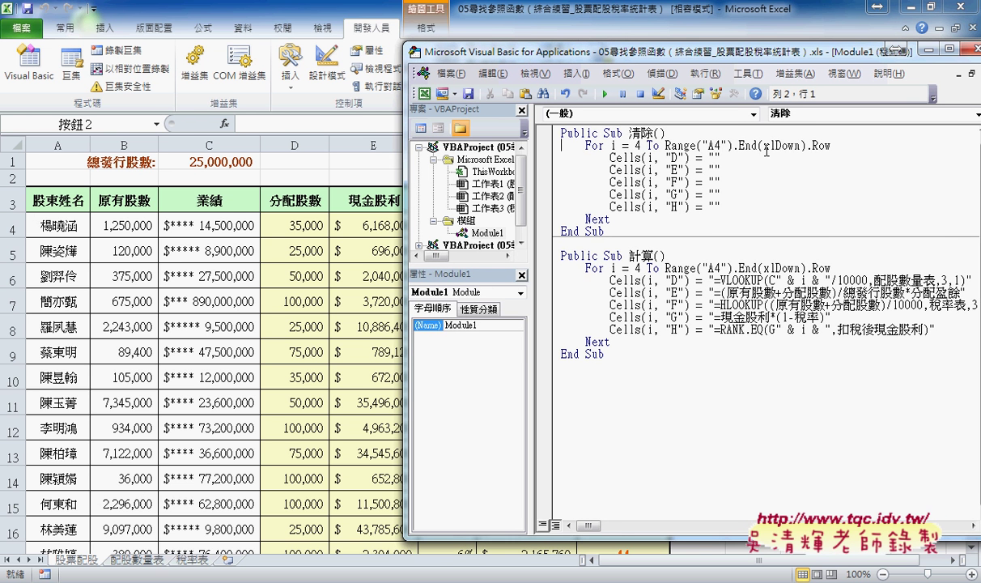
{"action": "left_click_drag", "start_coordinate": [831, 145], "coordinate": [589, 149]}
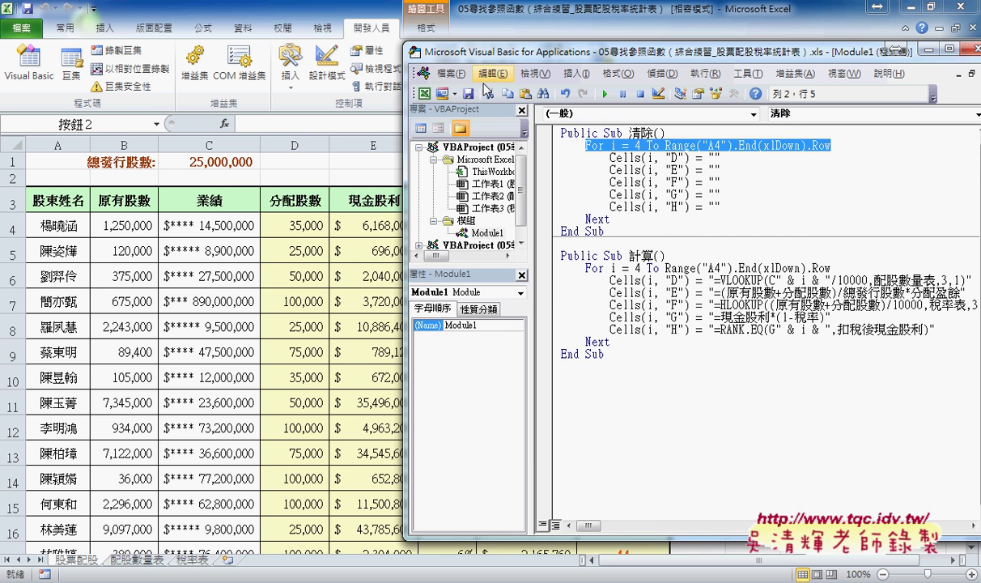
{"action": "left_click_drag", "start_coordinate": [510, 53], "coordinate": [757, 54]}
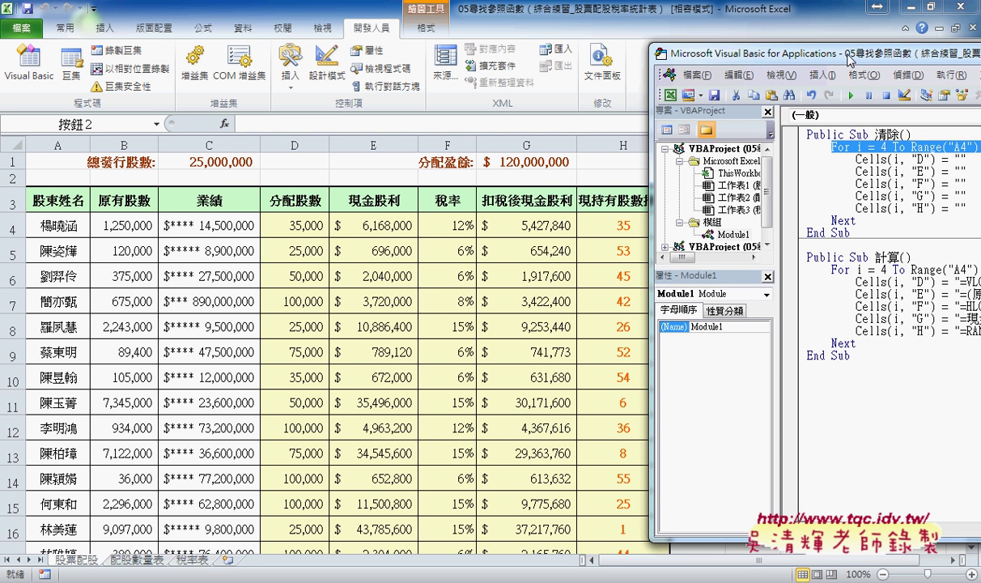
{"action": "left_click_drag", "start_coordinate": [802, 52], "coordinate": [639, 75]}
{"action": "left_click_drag", "start_coordinate": [753, 224], "coordinate": [594, 179]}
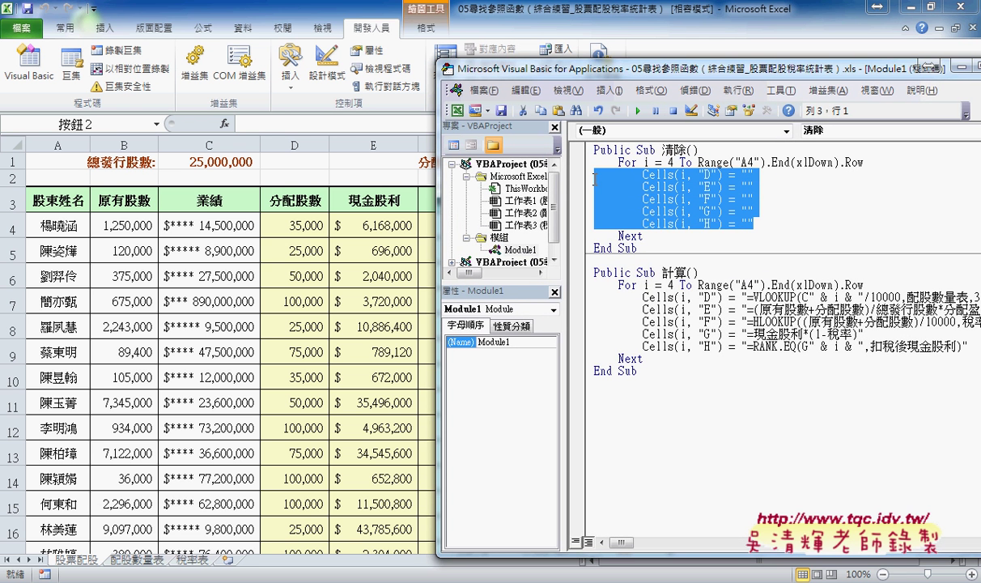
{"action": "left_click_drag", "start_coordinate": [644, 236], "coordinate": [594, 162]}
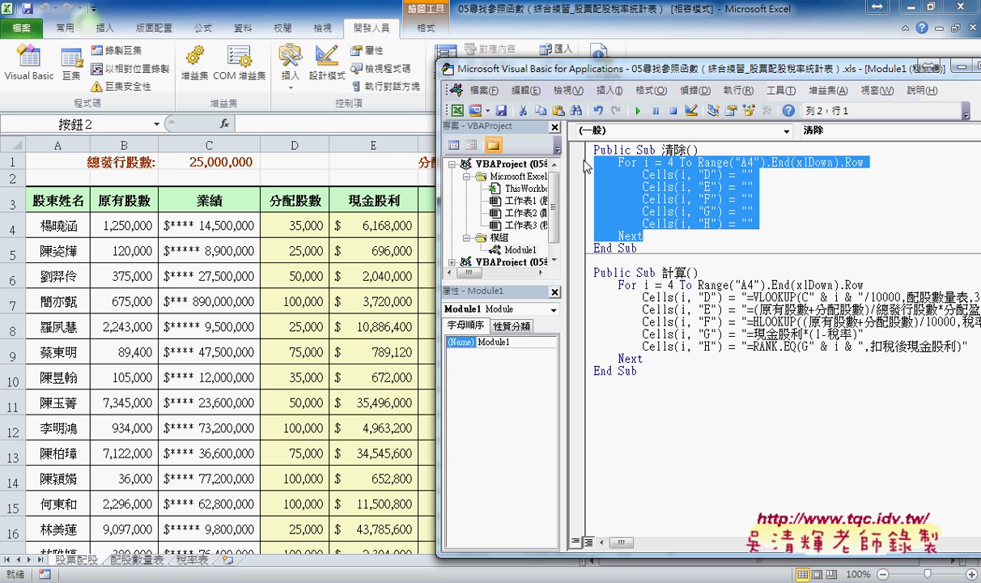
{"action": "left_click_drag", "start_coordinate": [638, 248], "coordinate": [594, 149]}
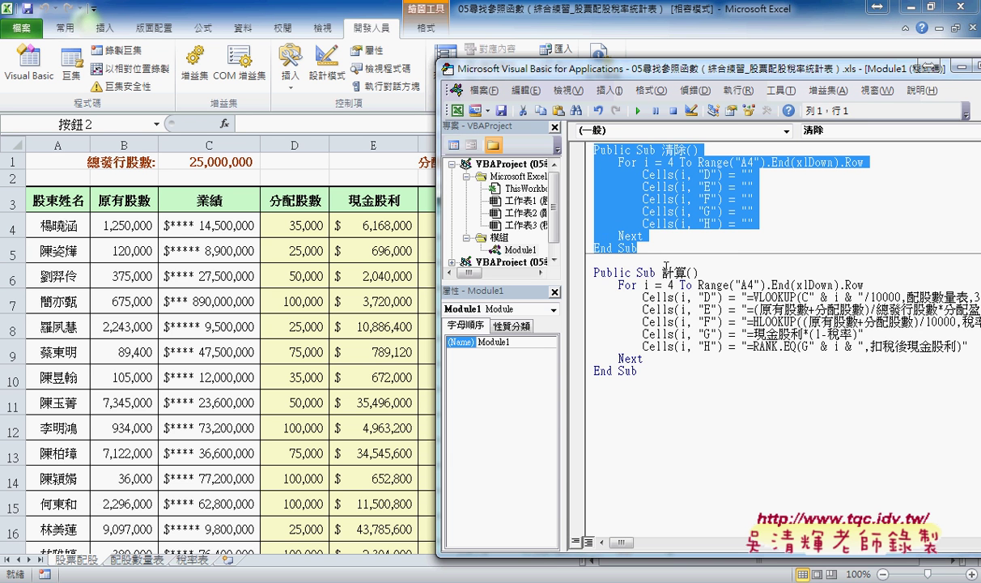
{"action": "double_click", "coordinate": [674, 273]}
{"action": "left_click_drag", "start_coordinate": [658, 72], "coordinate": [396, 70]}
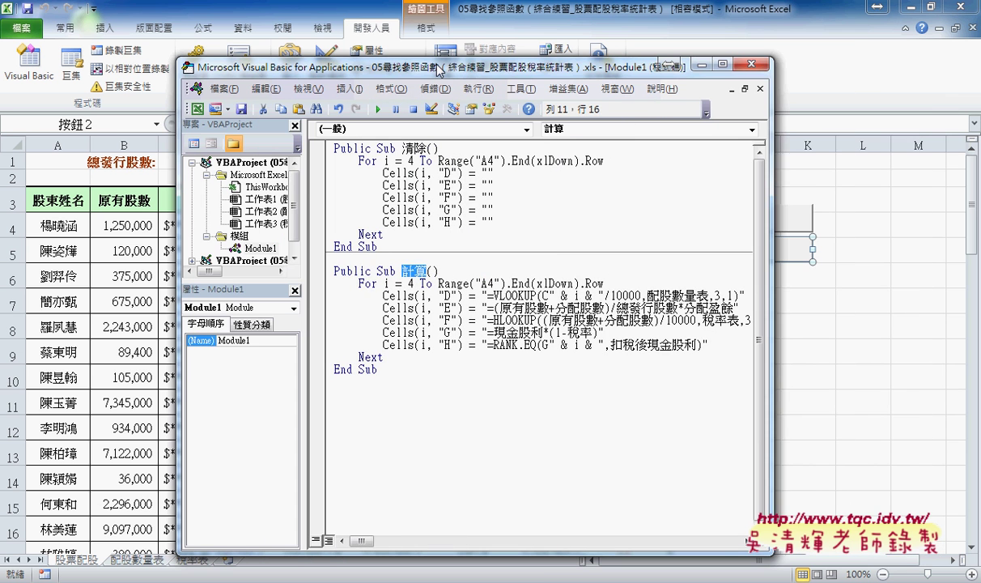
{"action": "left_click_drag", "start_coordinate": [768, 270], "coordinate": [907, 269]}
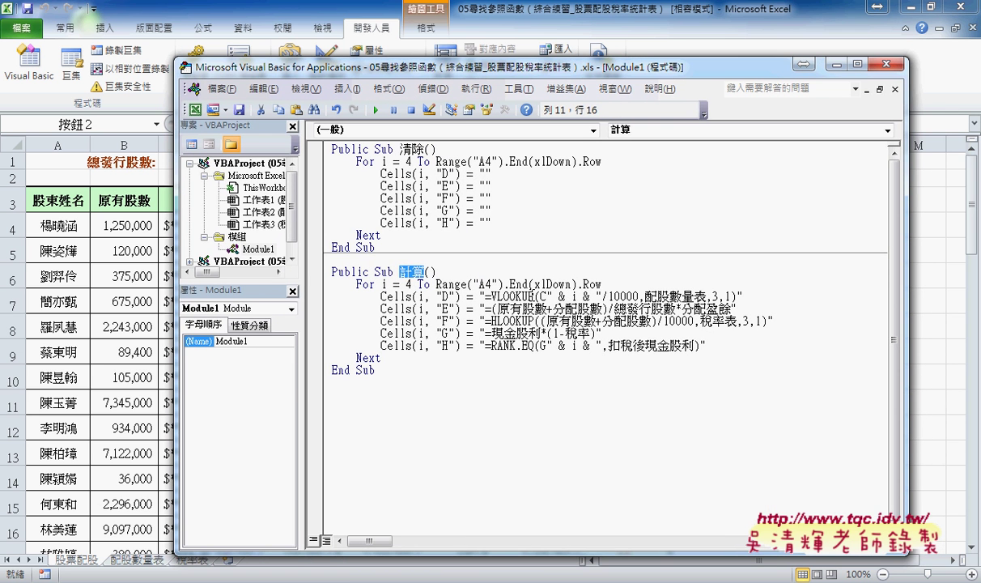
{"action": "left_click_drag", "start_coordinate": [485, 297], "coordinate": [736, 296]}
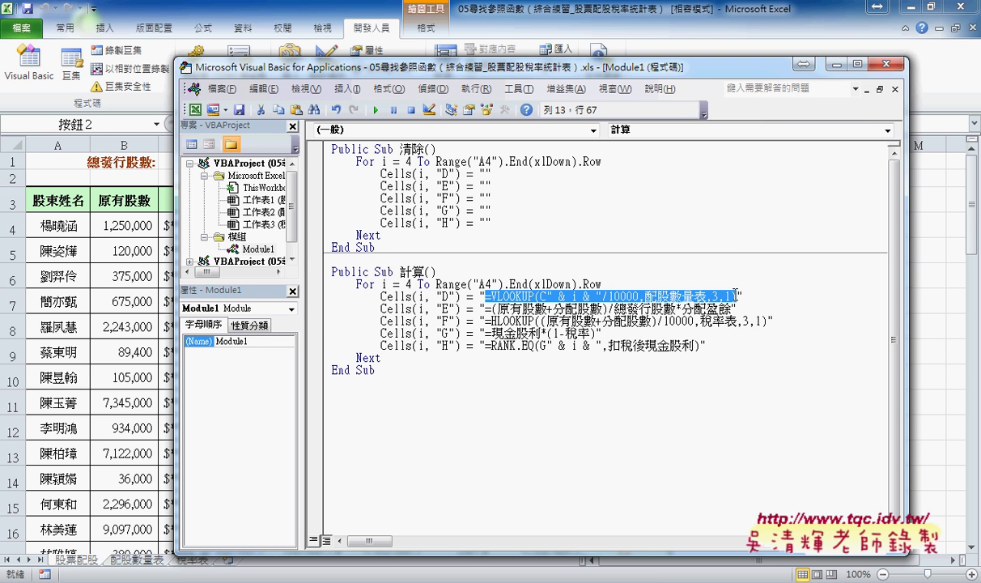
{"action": "left_click", "coordinate": [879, 65]}
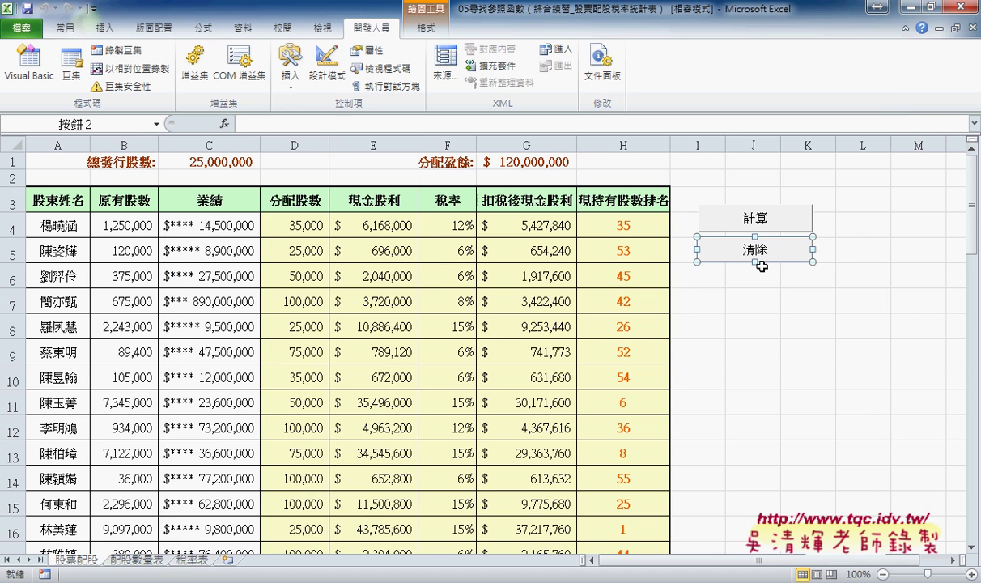
Clear columns D–H with 清除, refill them with 計算, and switch to the browser notes
{"action": "left_click", "coordinate": [801, 275]}
{"action": "left_click", "coordinate": [761, 251]}
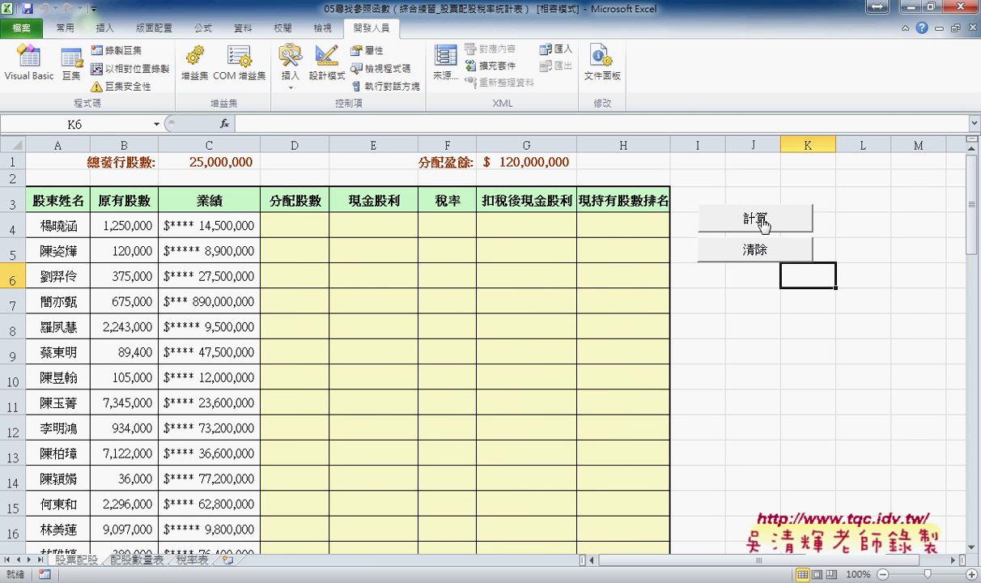
{"action": "left_click", "coordinate": [762, 220]}
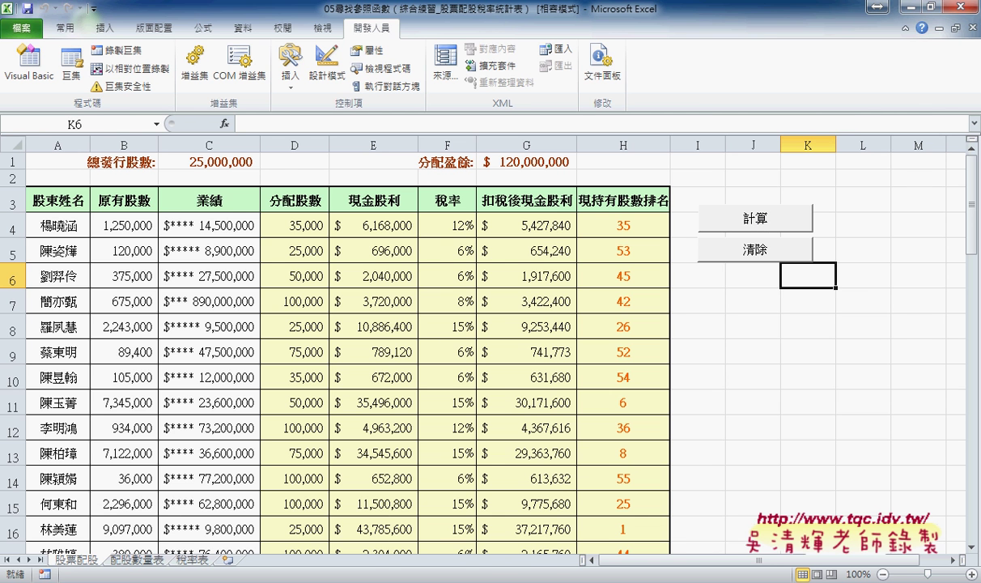
{"action": "key", "text": "alt+Tab"}
Scroll back to the Name Manager screenshots in the Google Docs notes, then minimize Chrome
{"action": "scroll", "coordinate": [325, 357], "scroll_direction": "up", "scroll_amount": 3}
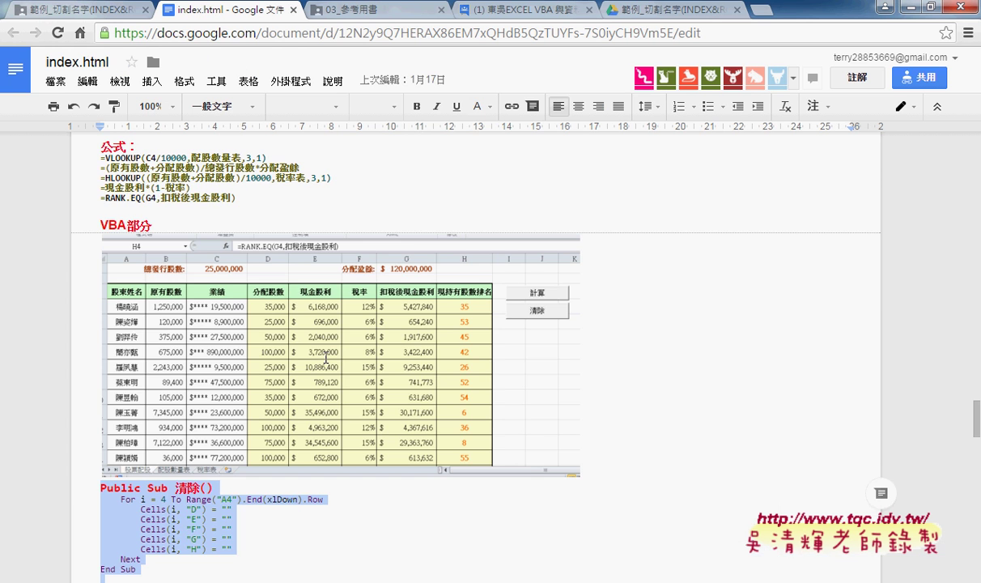
{"action": "scroll", "coordinate": [326, 357], "scroll_direction": "up", "scroll_amount": 3}
{"action": "scroll", "coordinate": [325, 357], "scroll_direction": "up", "scroll_amount": 2}
{"action": "scroll", "coordinate": [324, 357], "scroll_direction": "up", "scroll_amount": 2}
{"action": "scroll", "coordinate": [324, 357], "scroll_direction": "up", "scroll_amount": 1}
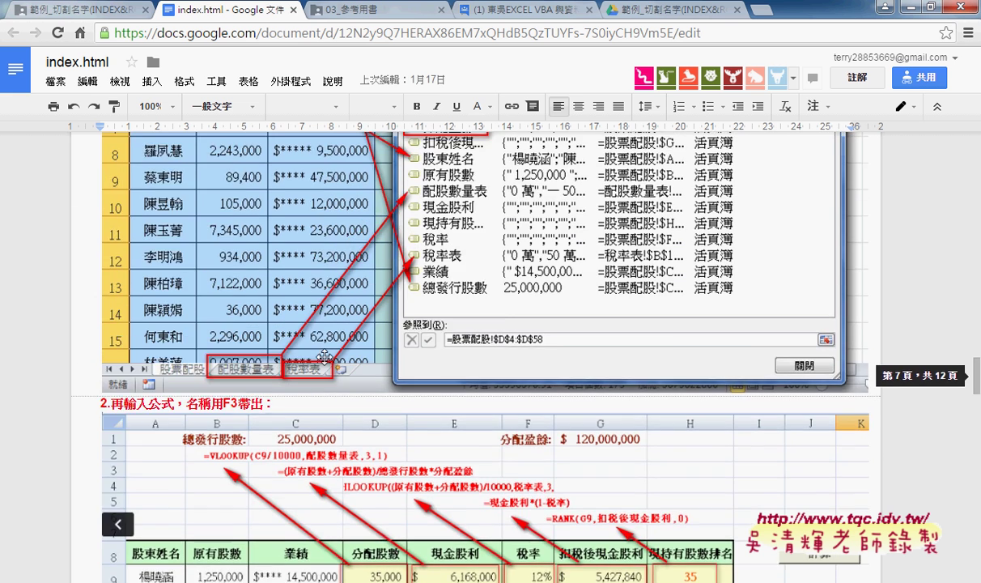
{"action": "scroll", "coordinate": [324, 357], "scroll_direction": "up", "scroll_amount": 3}
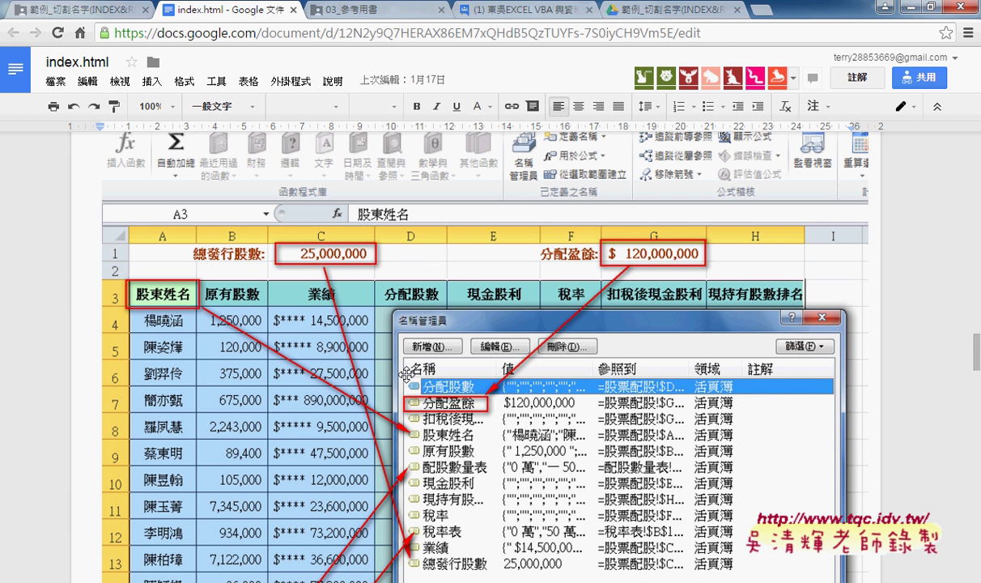
{"action": "scroll", "coordinate": [389, 365], "scroll_direction": "down", "scroll_amount": 4}
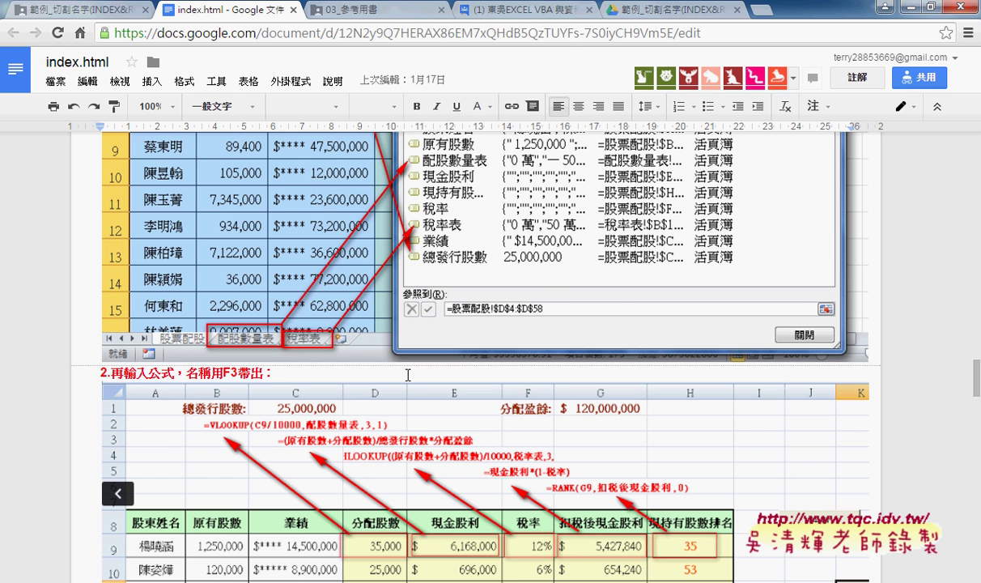
{"action": "left_click", "coordinate": [888, 8]}
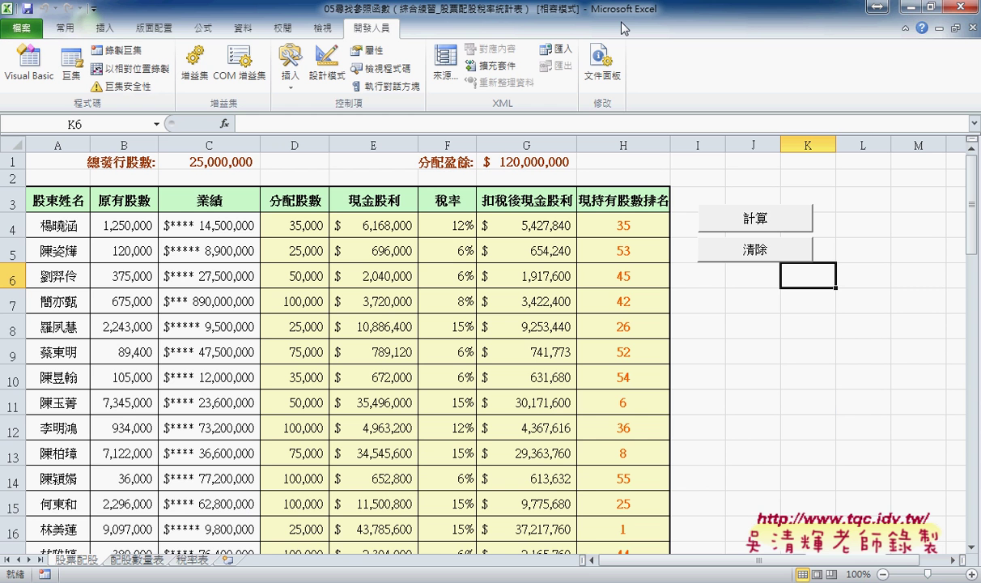
Open and cancel Formulas > 從選取範圍建立, then close the dividend workbook
{"action": "left_click", "coordinate": [202, 31]}
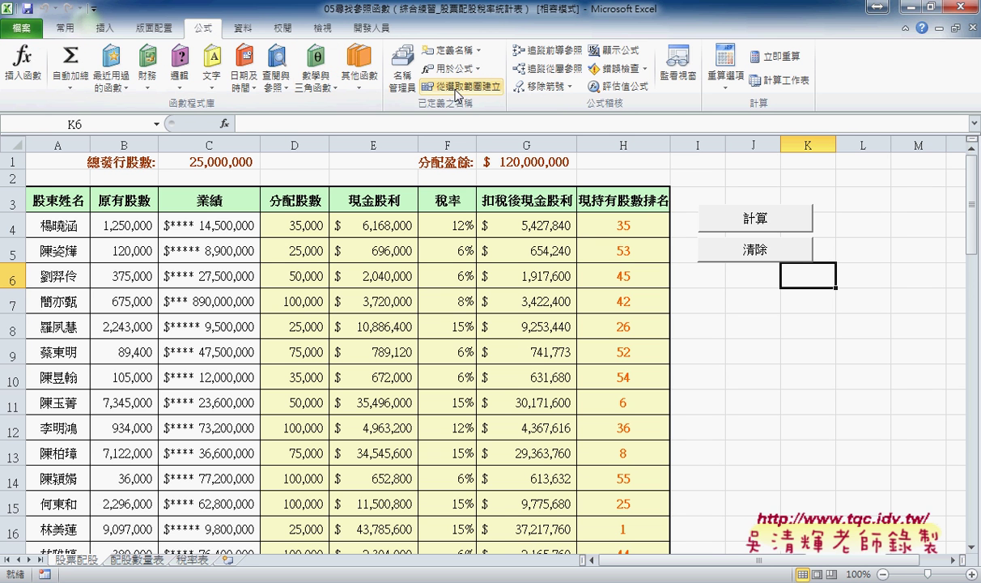
{"action": "left_click", "coordinate": [457, 89]}
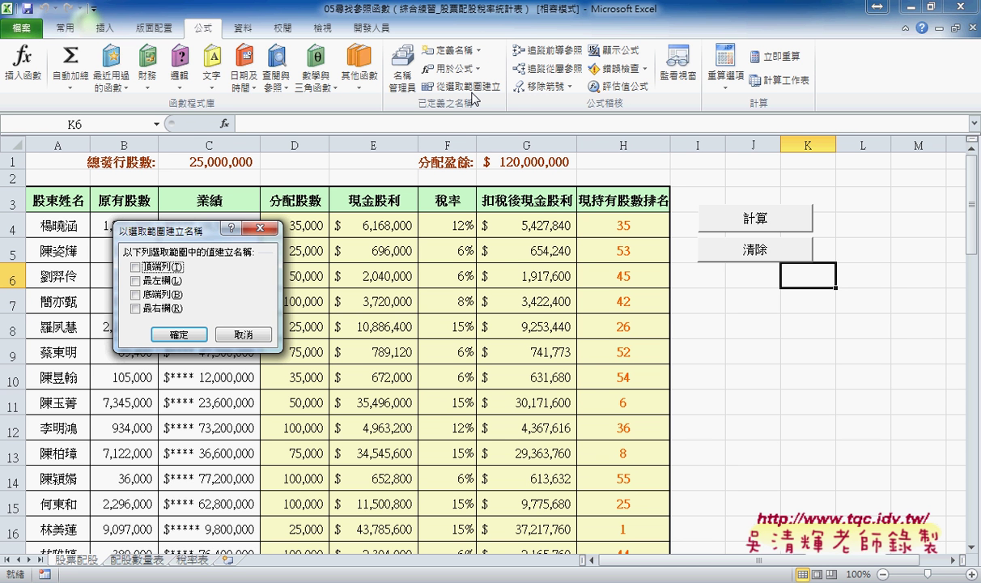
{"action": "left_click", "coordinate": [242, 334]}
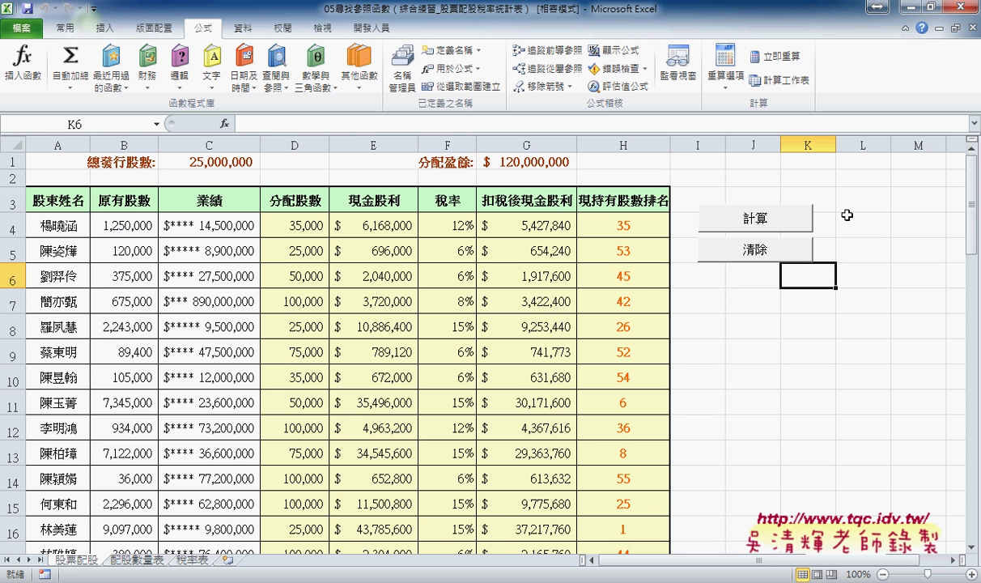
{"action": "left_click", "coordinate": [957, 8]}
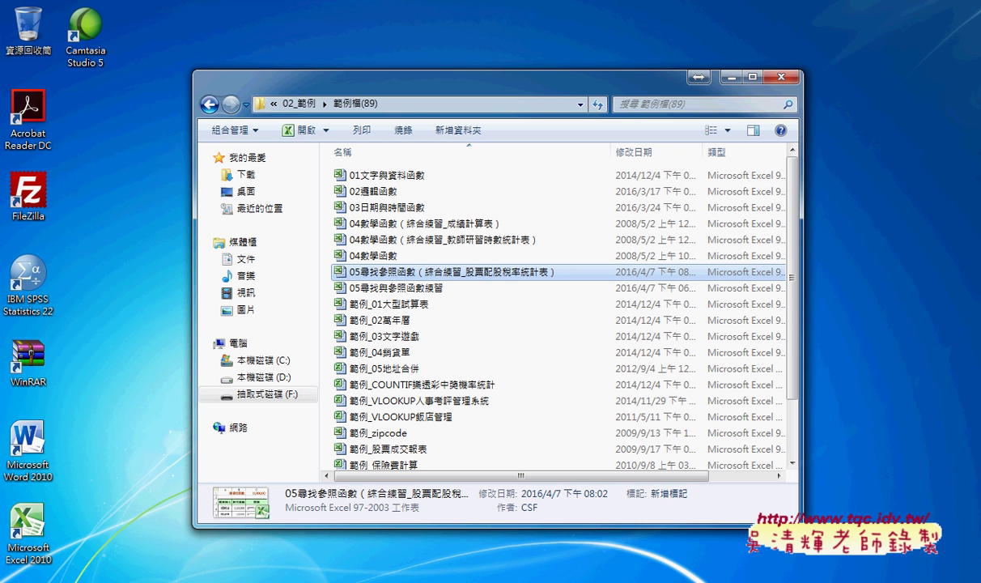
Switch to the 05尋找與參照函數練習 workbook showing the seven-step exercise instructions
{"action": "left_click", "coordinate": [293, 561]}
{"action": "left_click", "coordinate": [262, 526]}
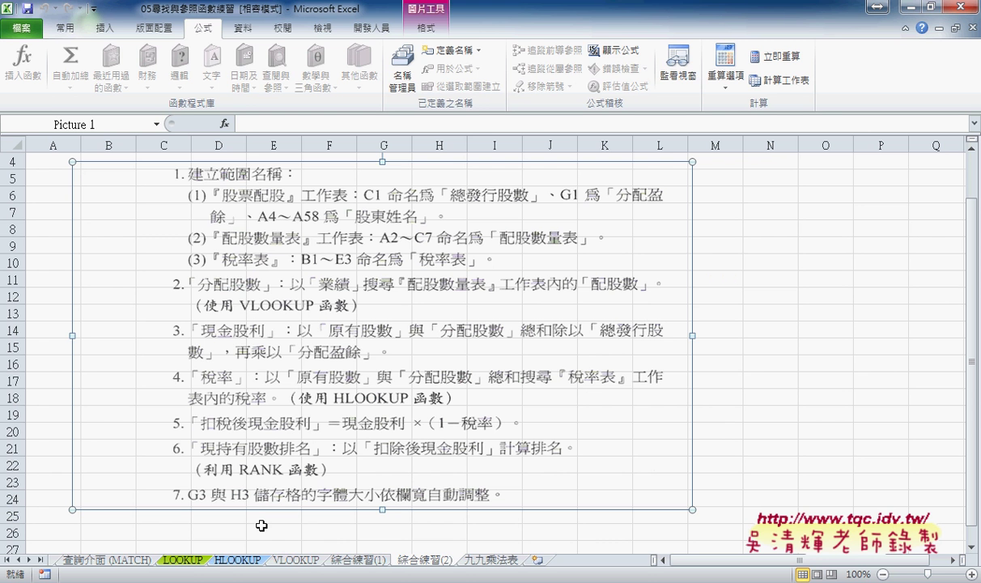